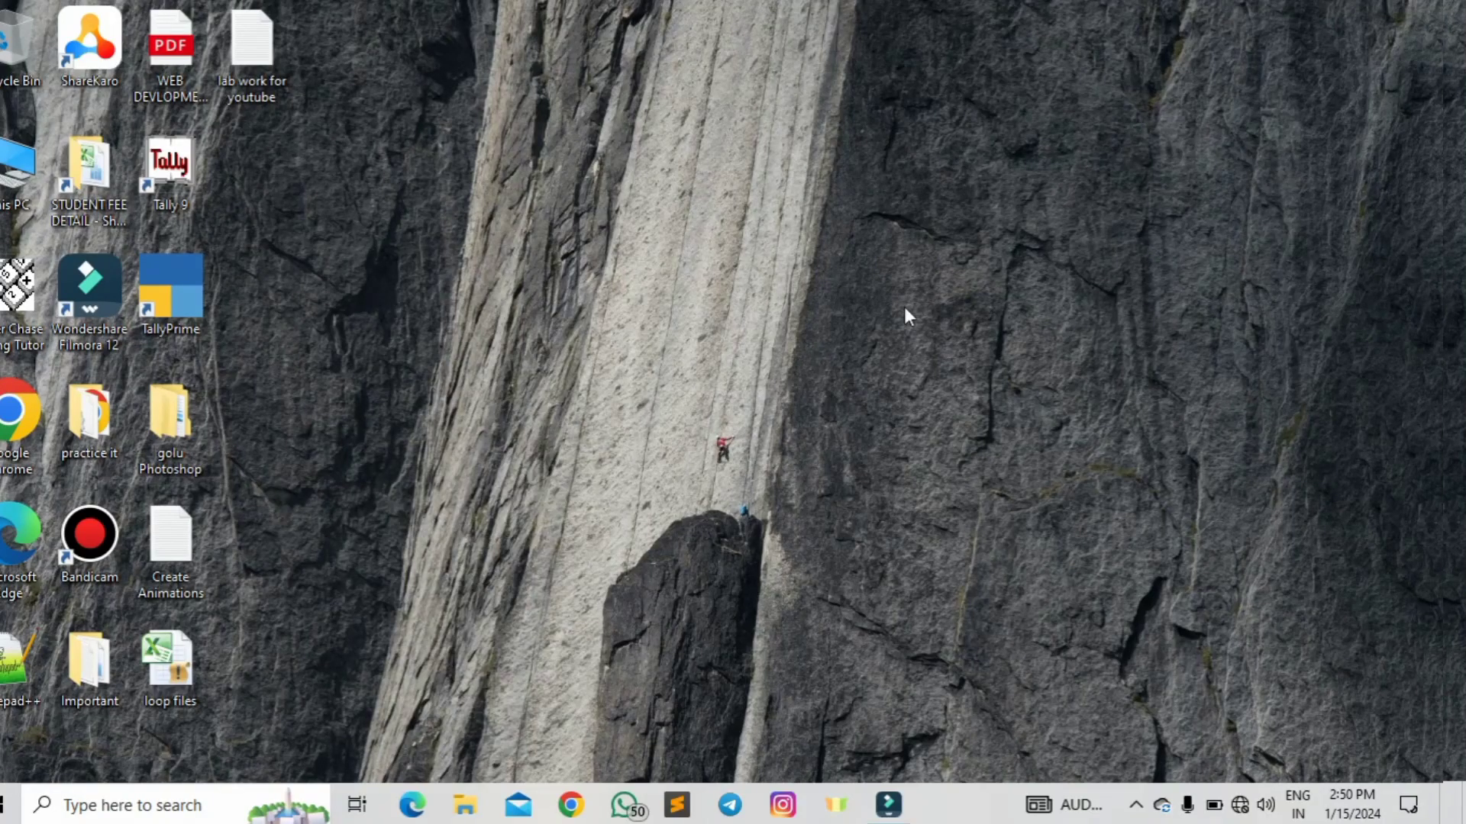
Step: Create a new folder on the desktop and name it Songs
click(528, 119)
right_click(530, 119)
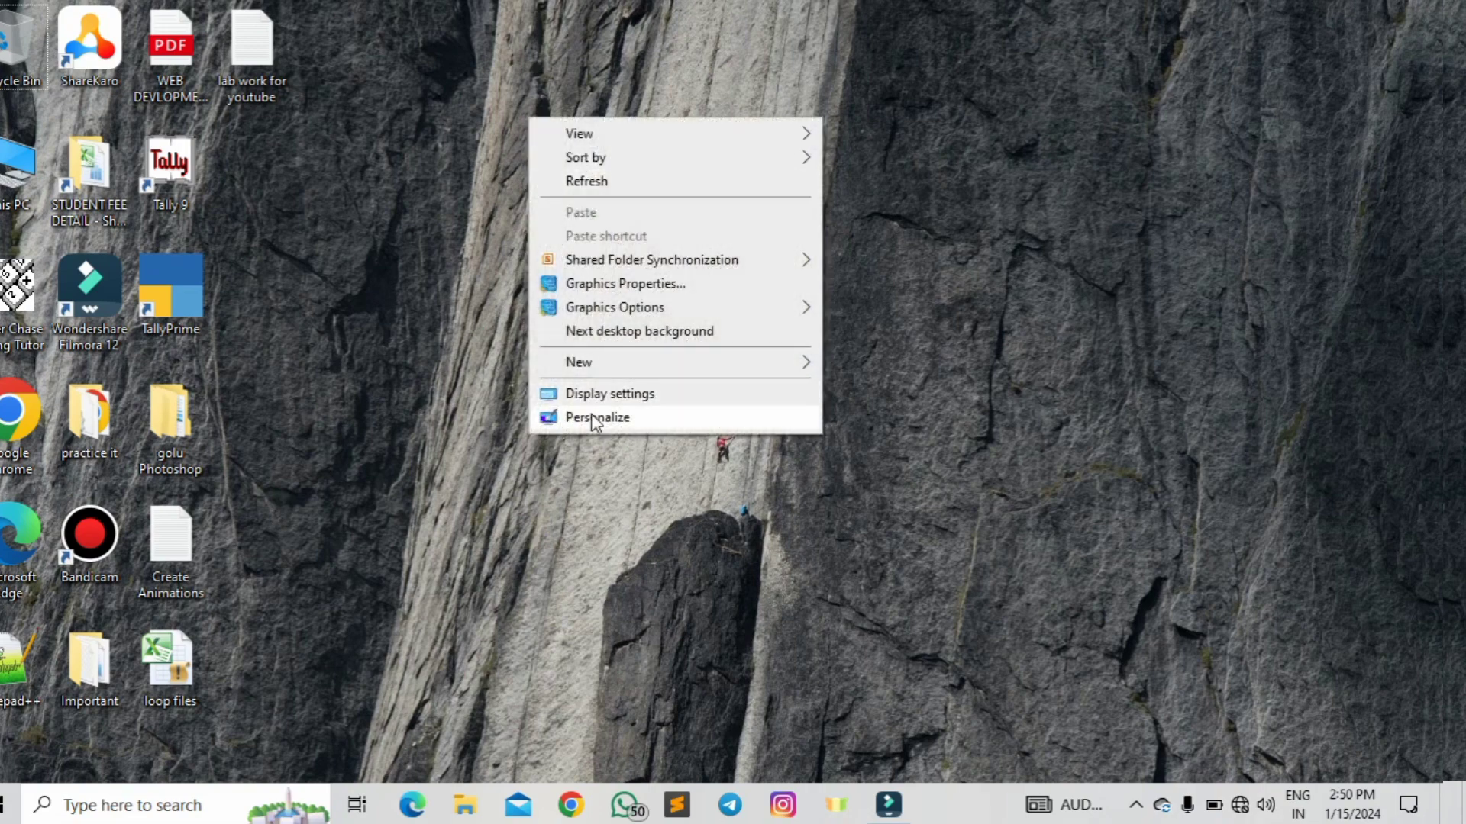
click(607, 372)
click(963, 363)
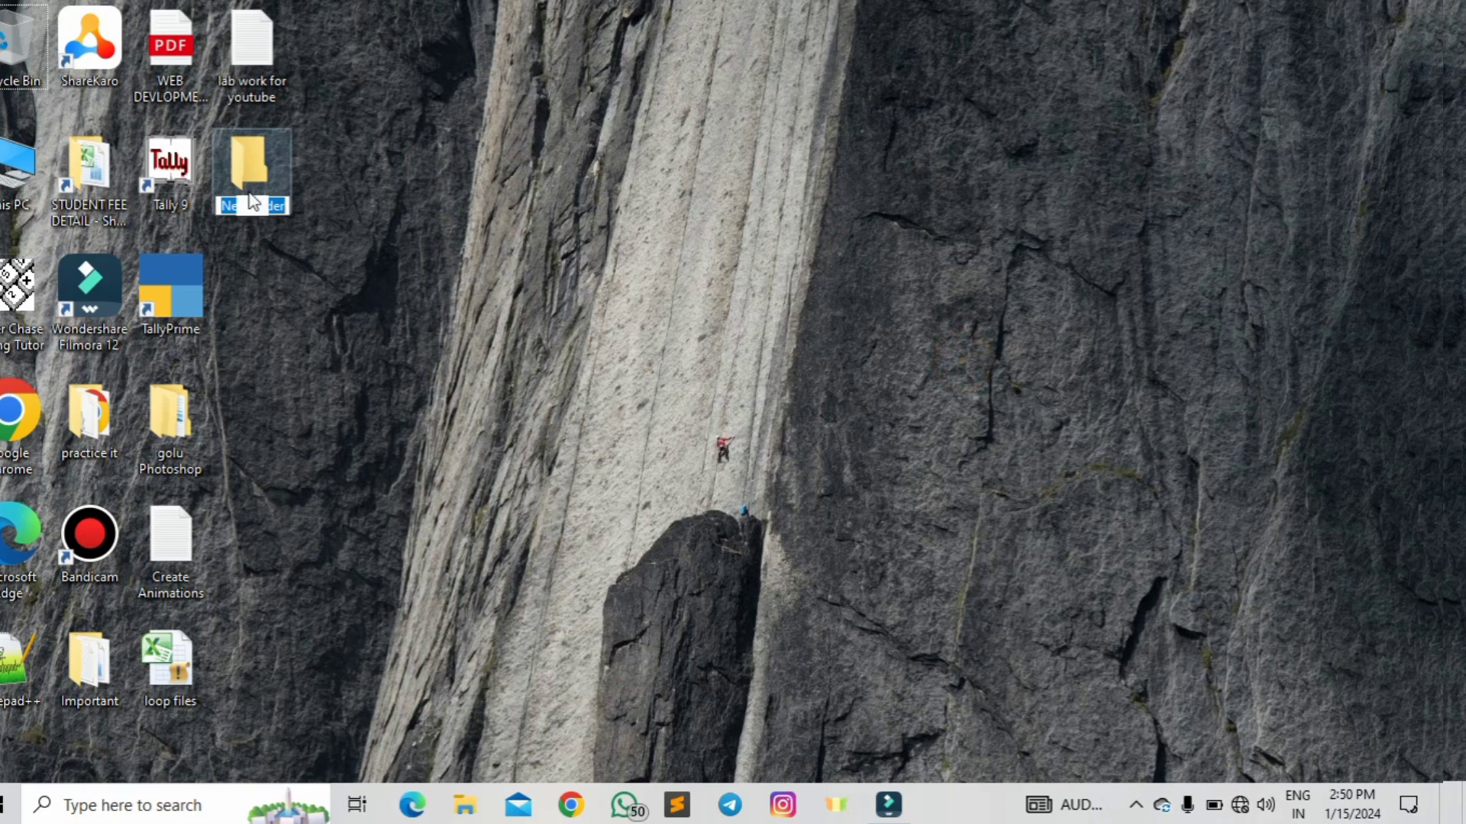
key(BackSpace)
text(Songs)
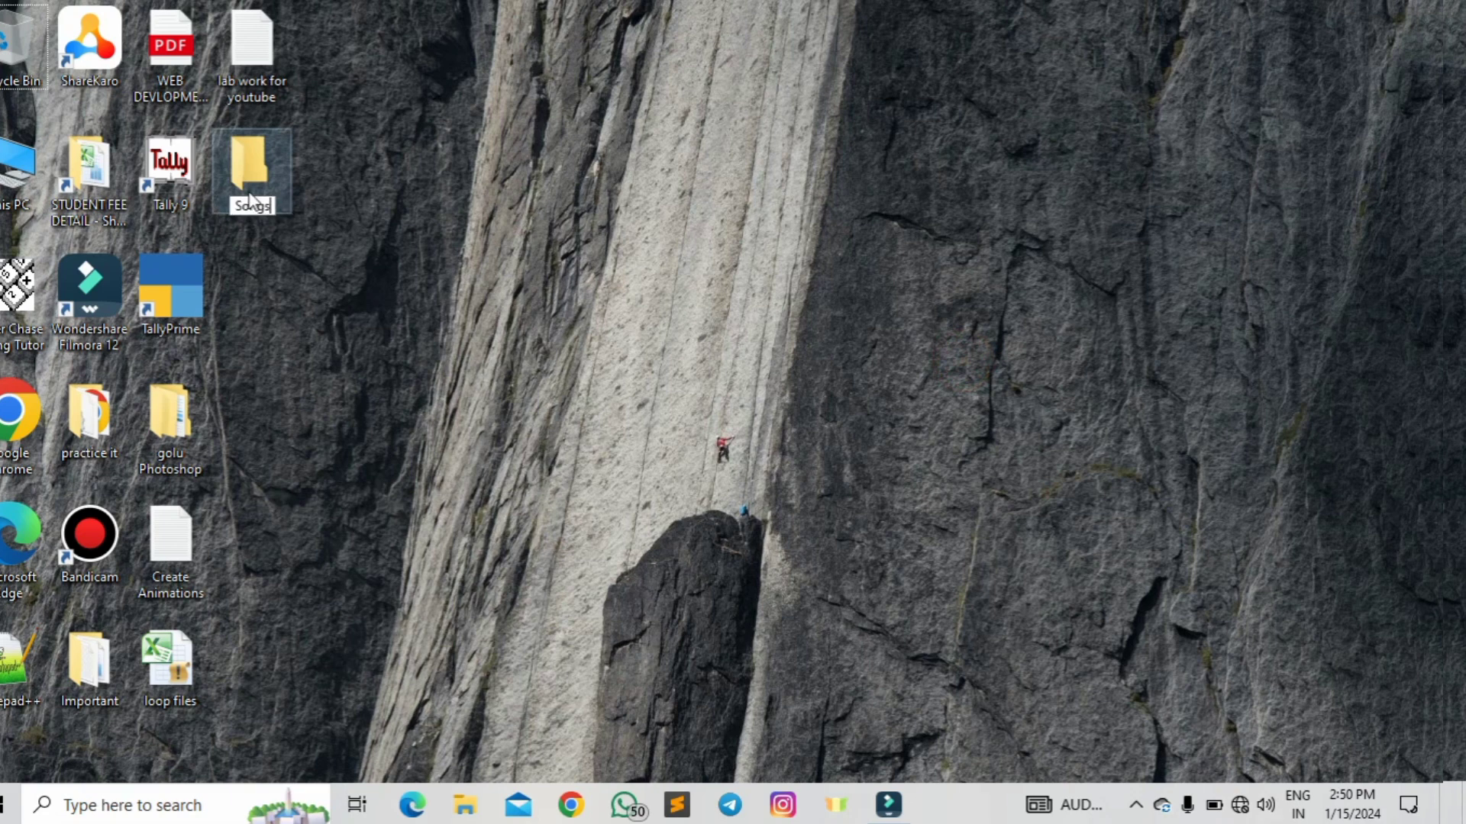
key(Return)
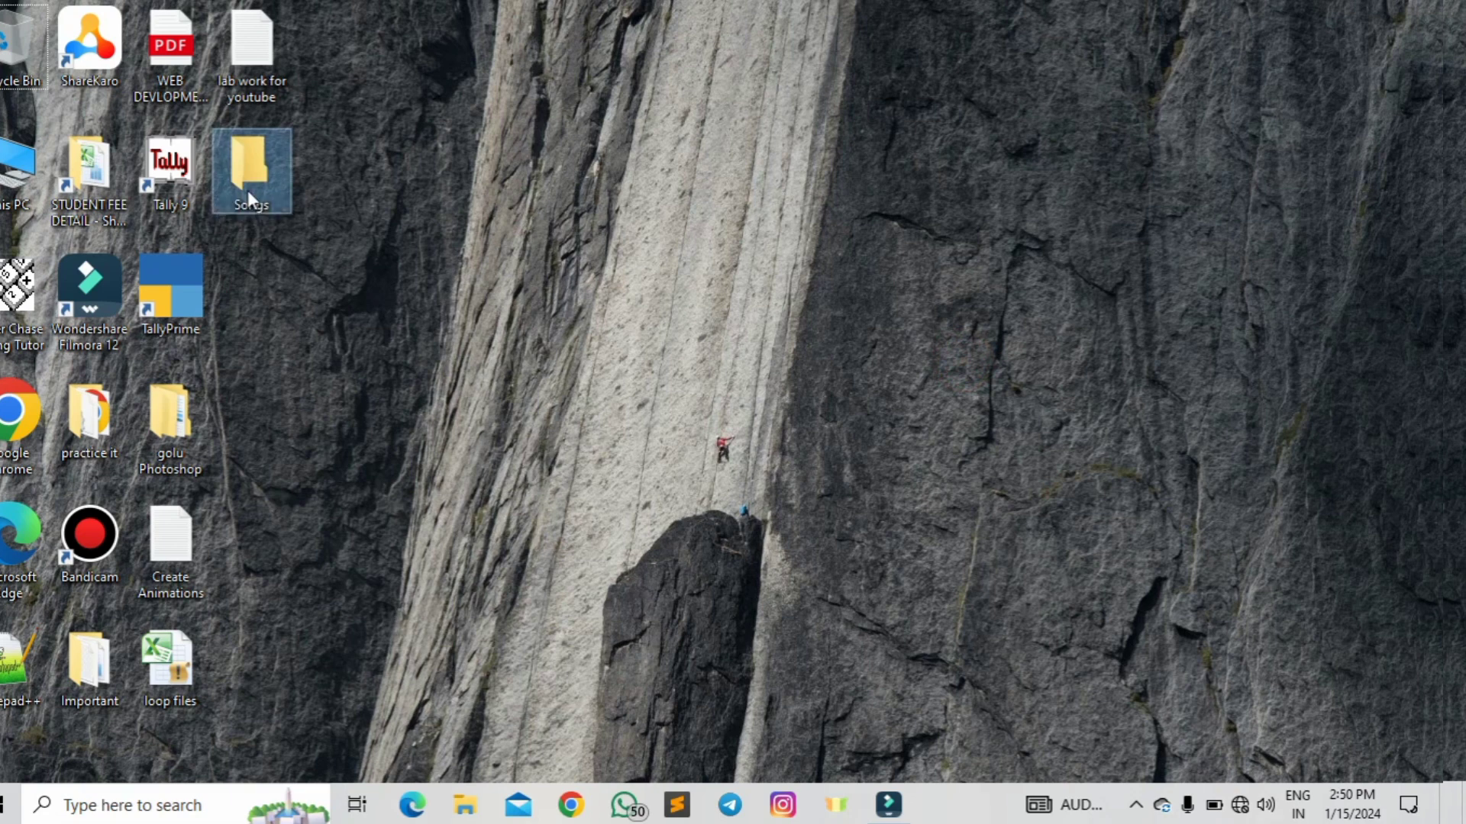
Step: Create a second folder on the desktop named Wallpaper
right_click(329, 210)
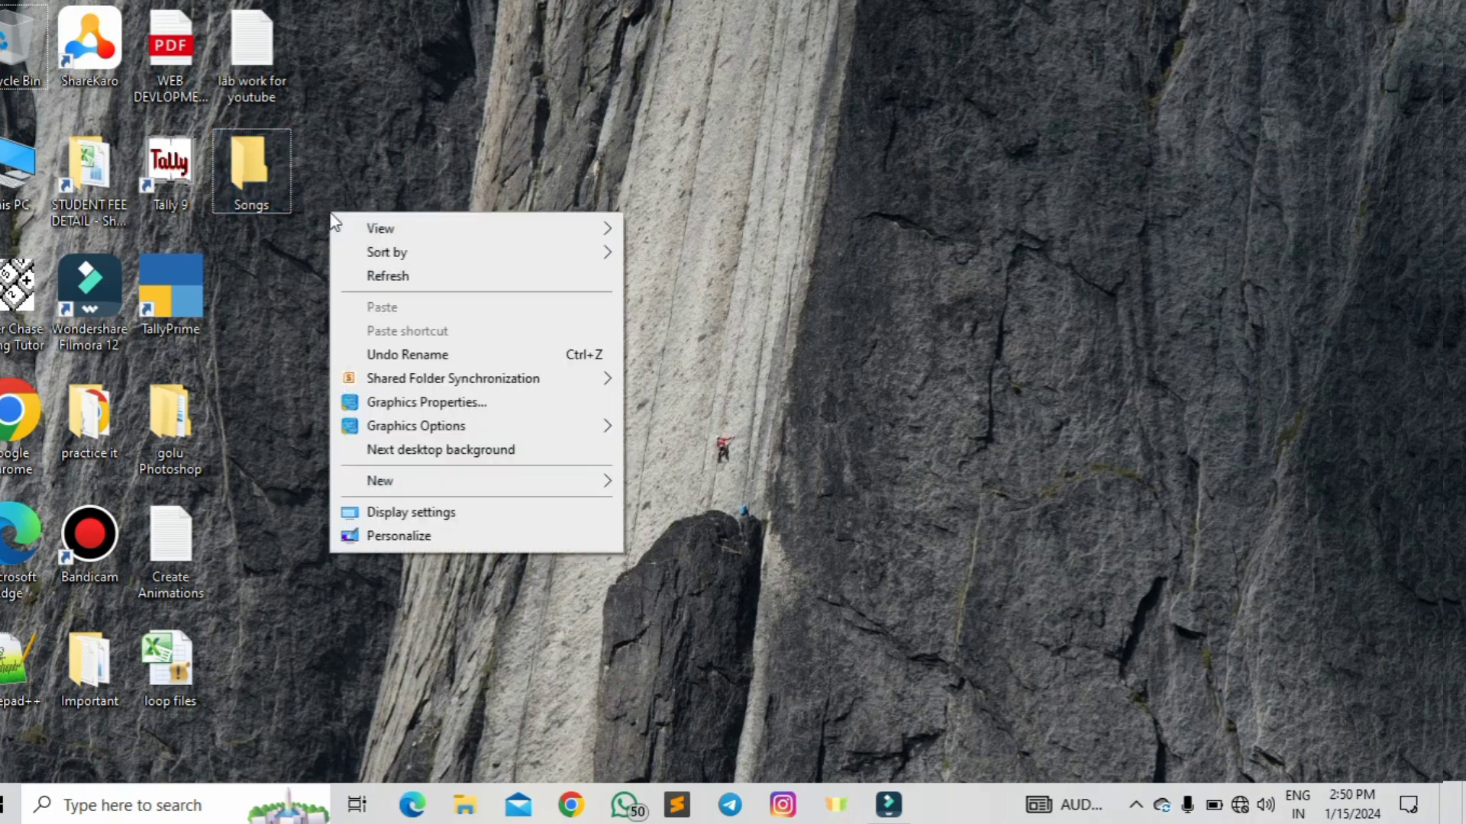
mouse_move(373, 480)
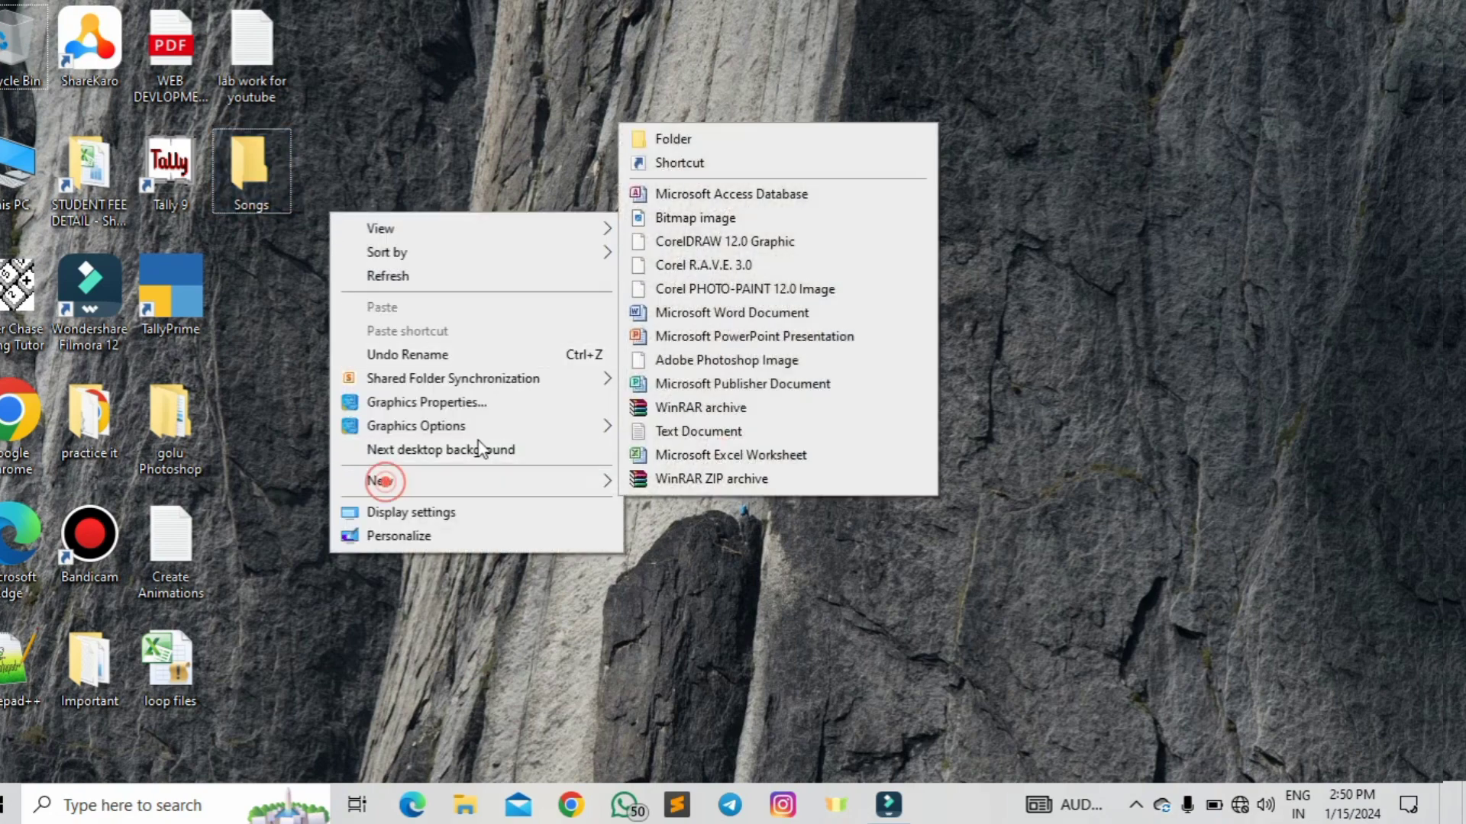
click(684, 143)
text(Wallpape)
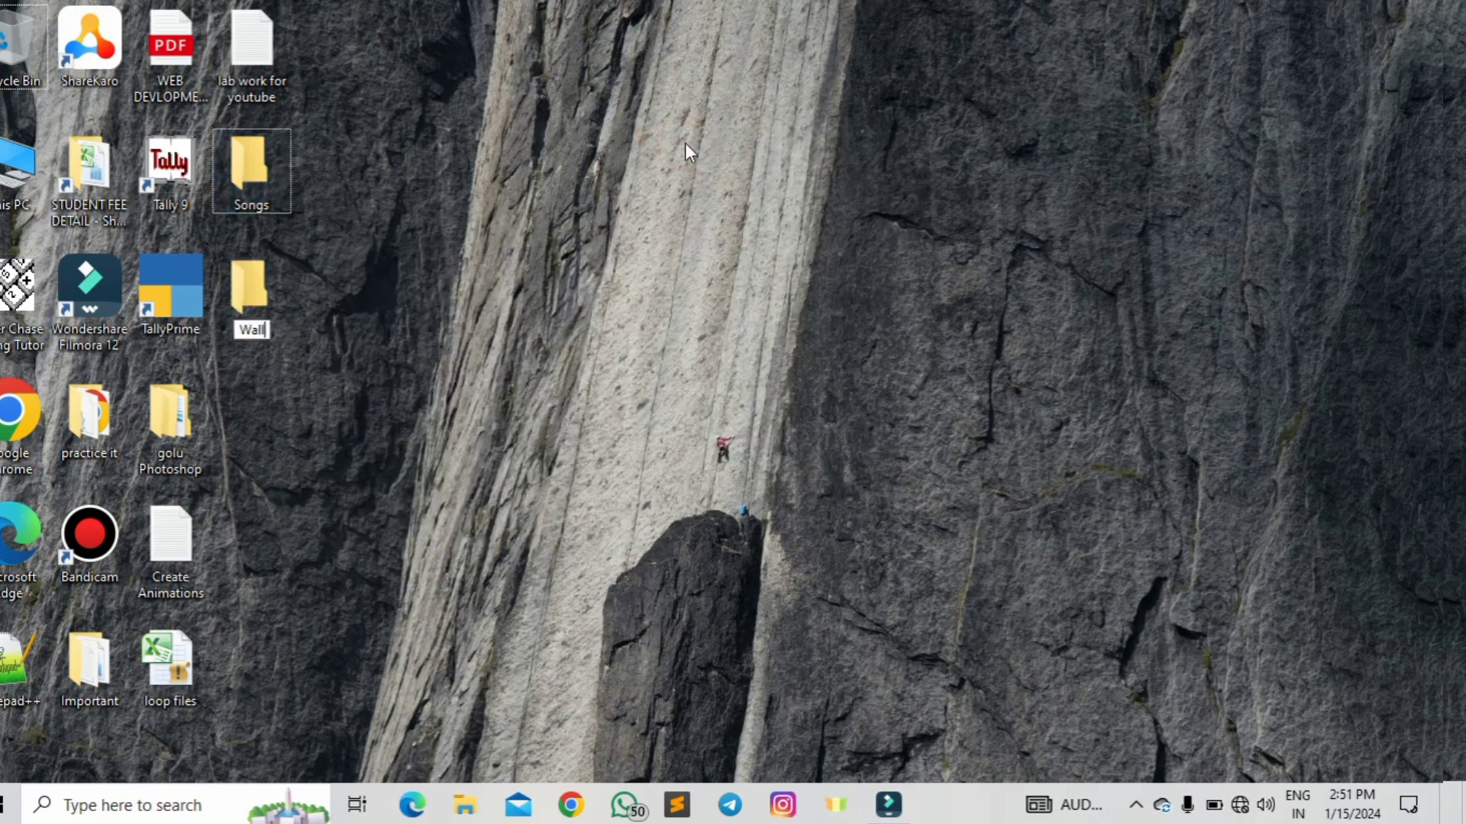
text(r)
key(Return)
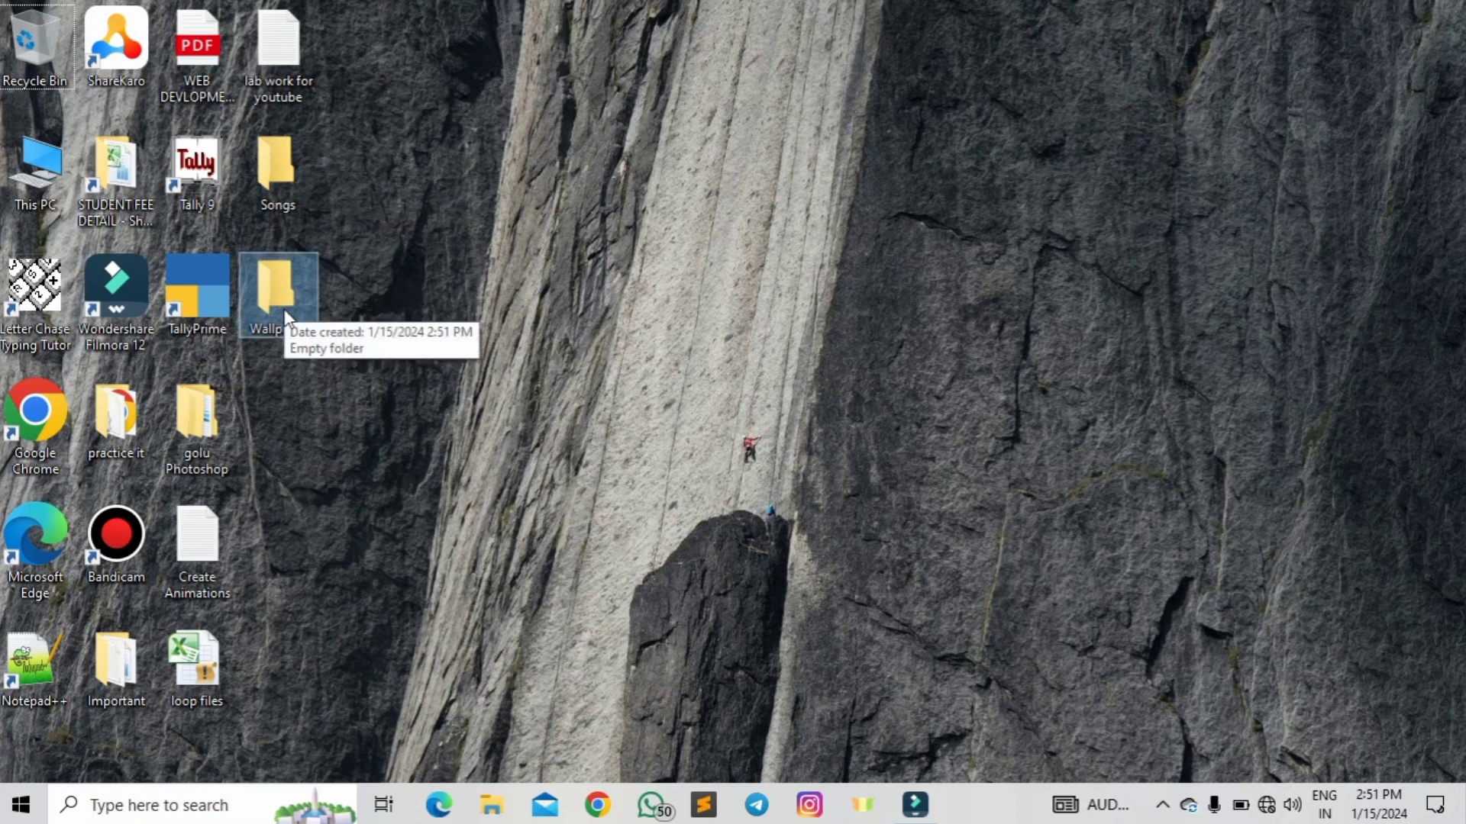
click(374, 249)
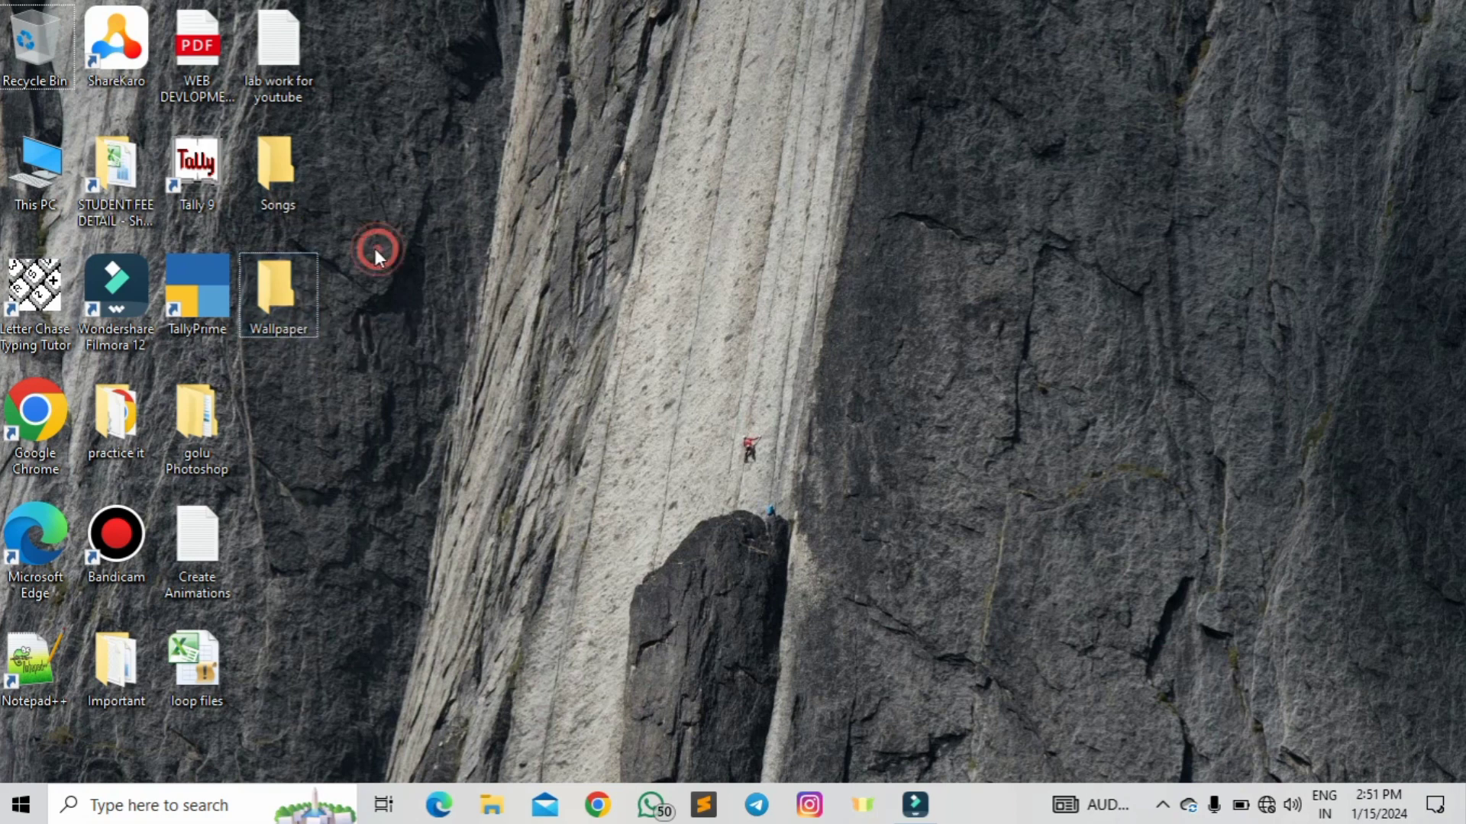
Step: Change the Songs folder's icon to the DVD-RW disc from SHELL32.dll and apply the change
click(275, 181)
right_click(275, 181)
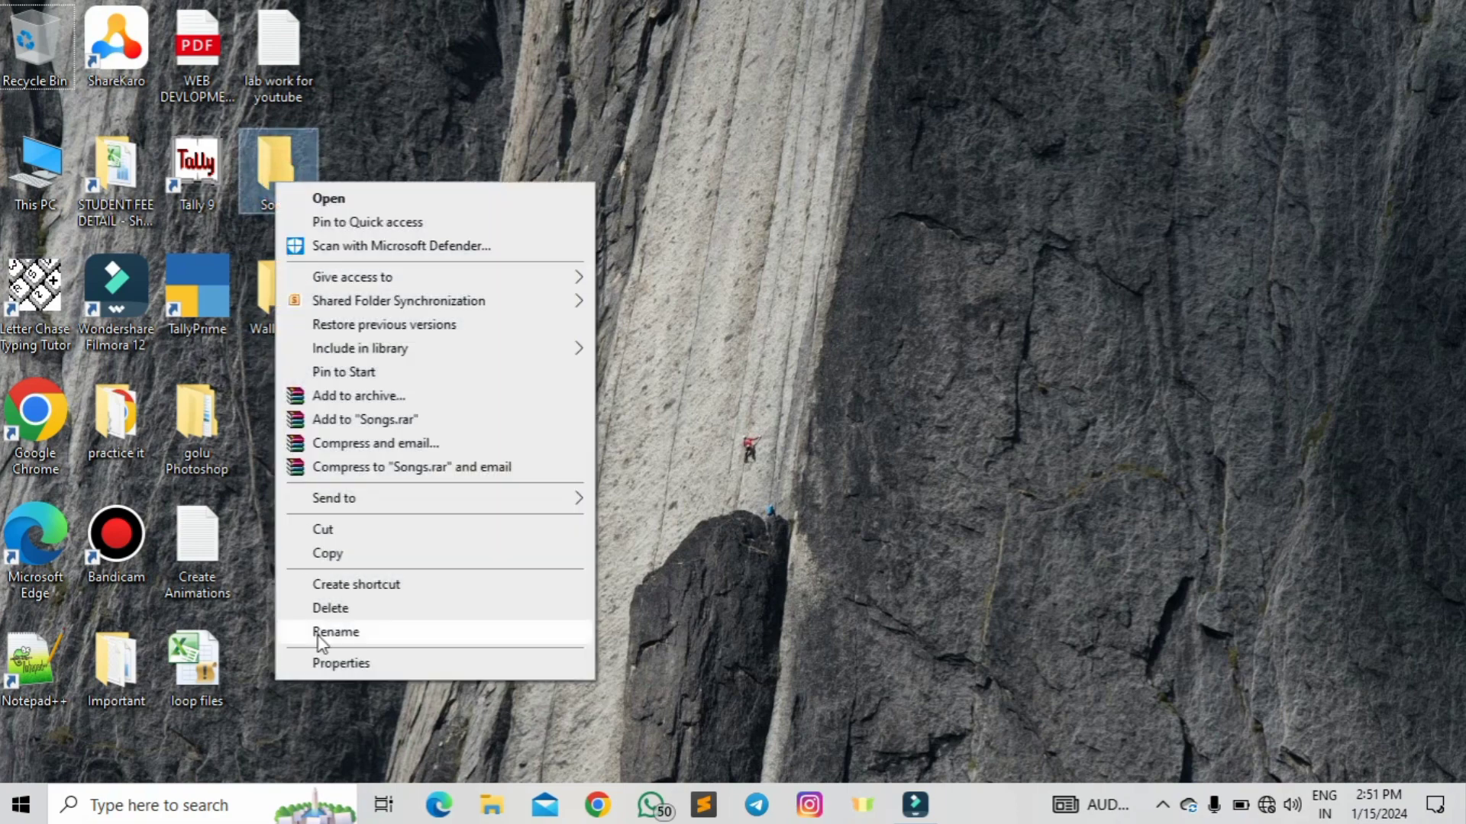
click(330, 665)
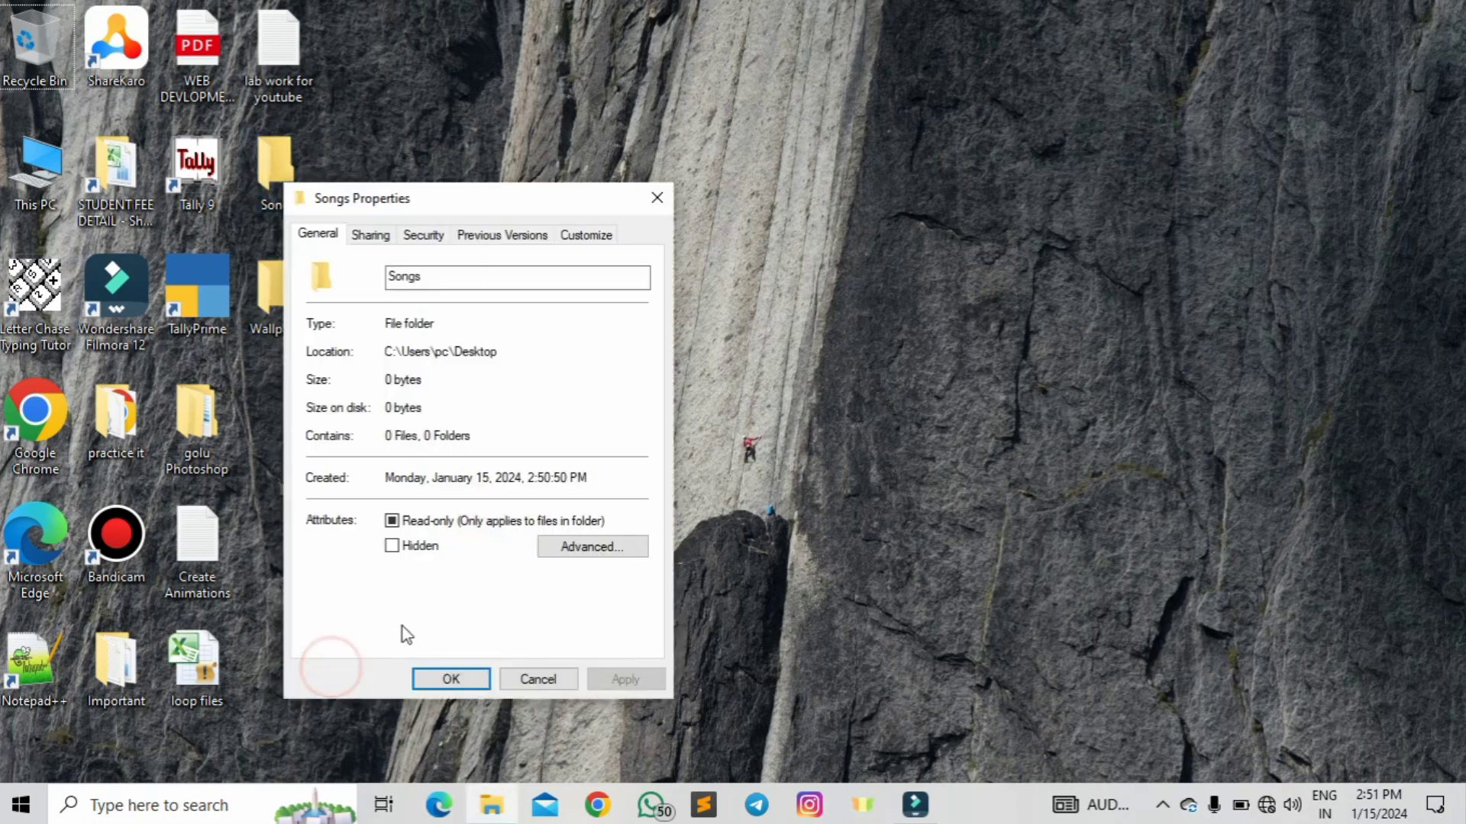
click(574, 242)
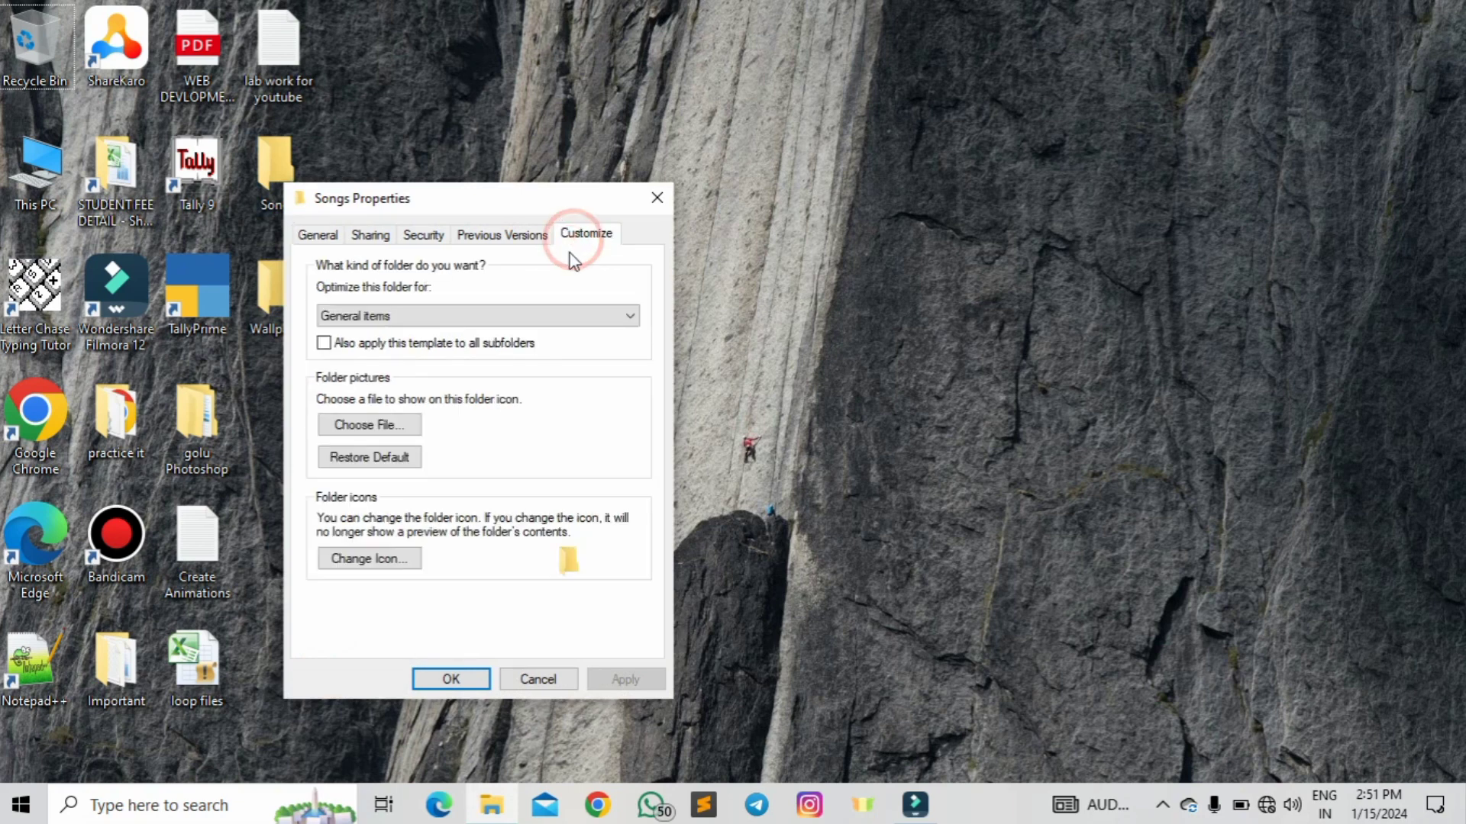
click(369, 559)
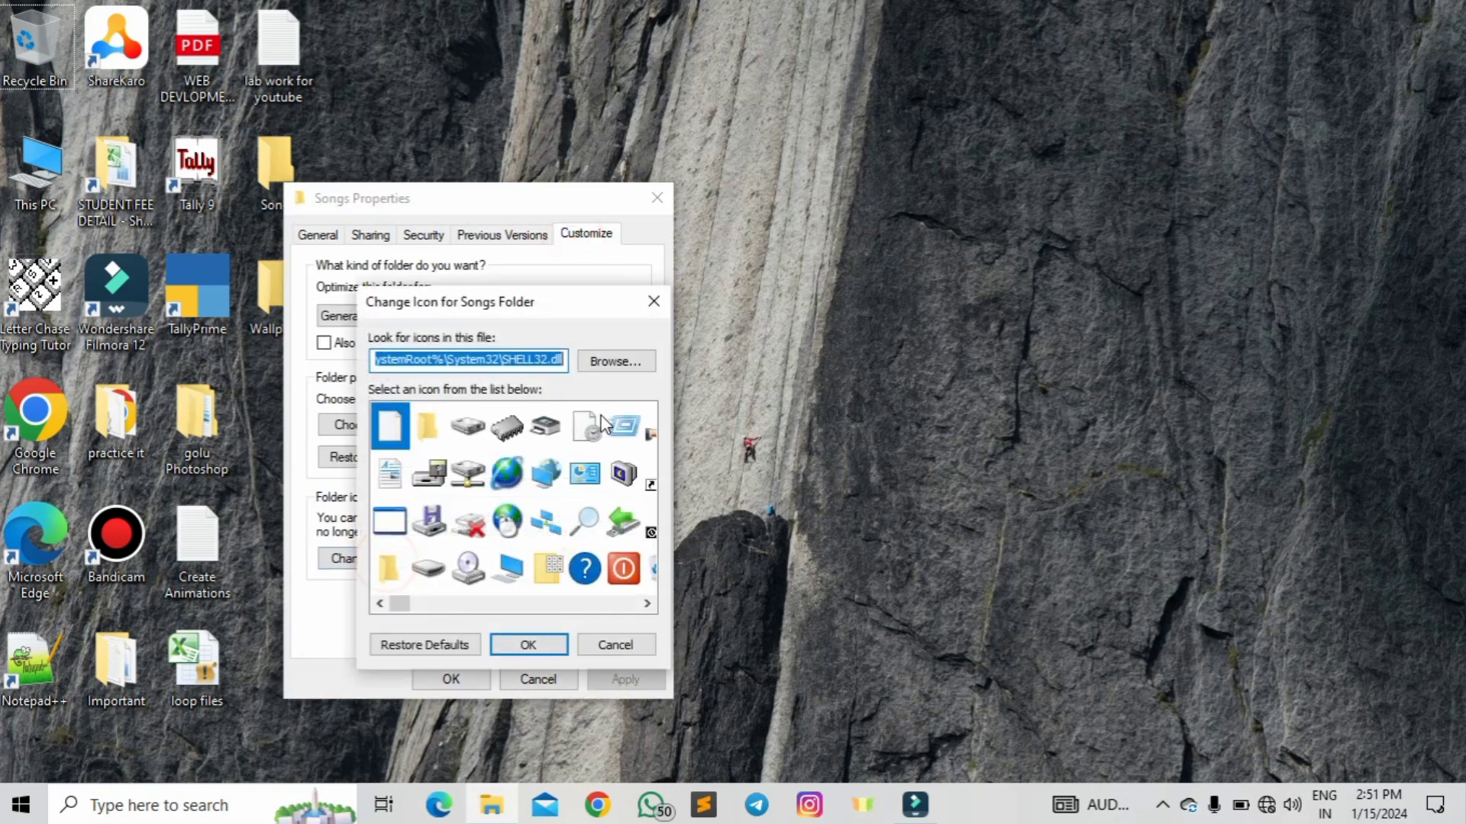
click(418, 603)
click(539, 606)
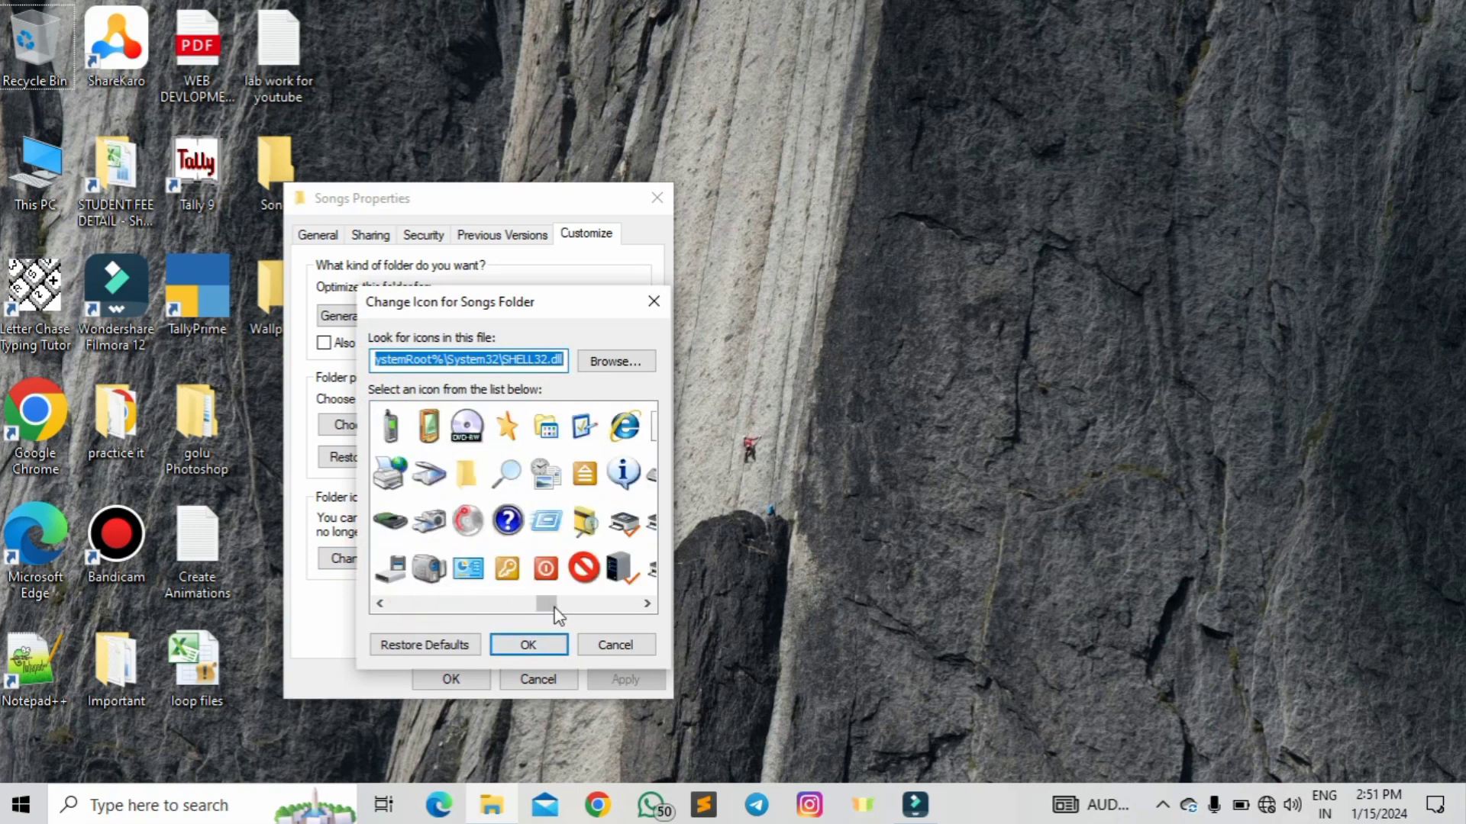
click(460, 432)
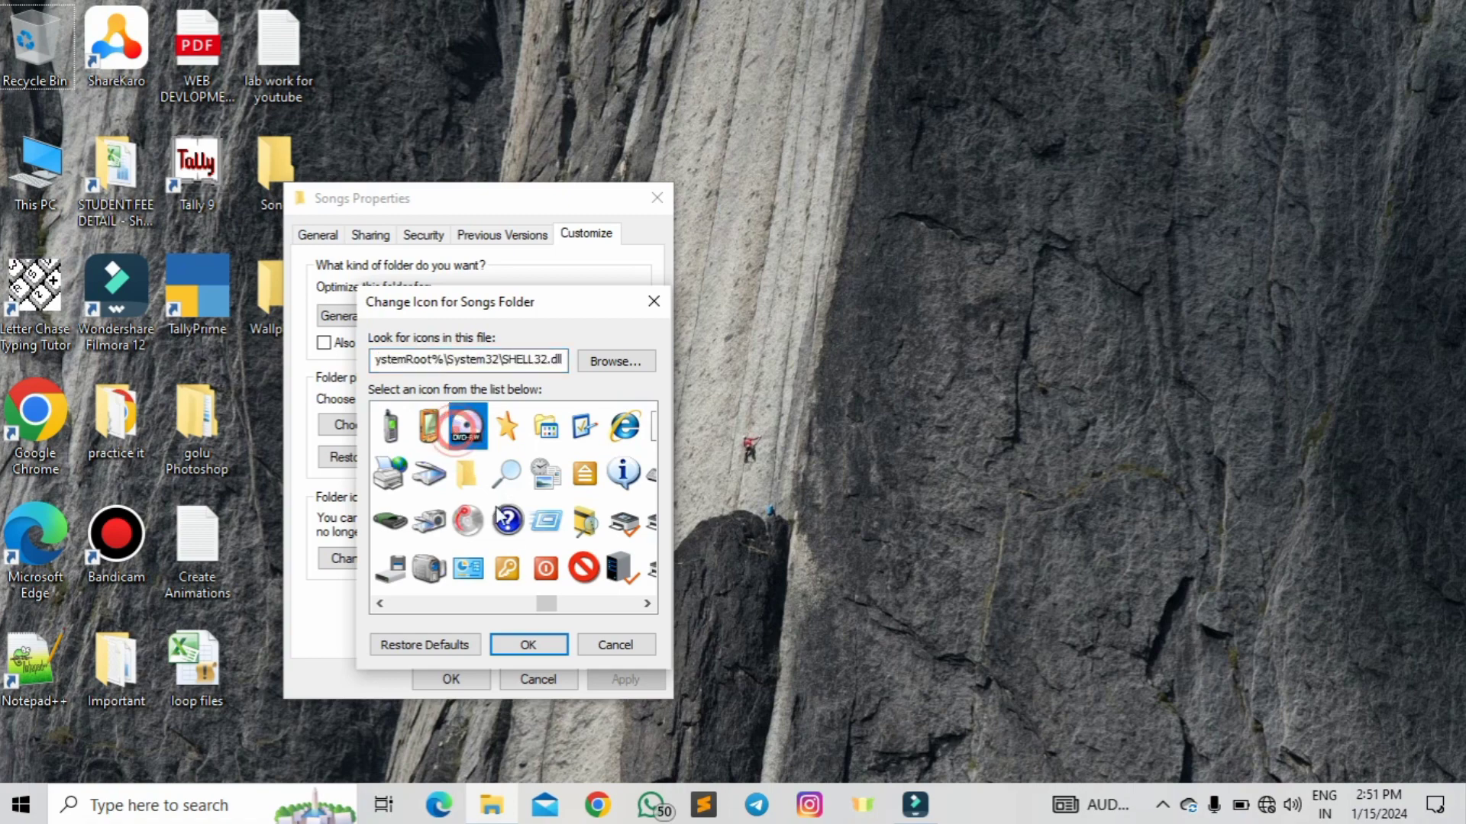
click(525, 641)
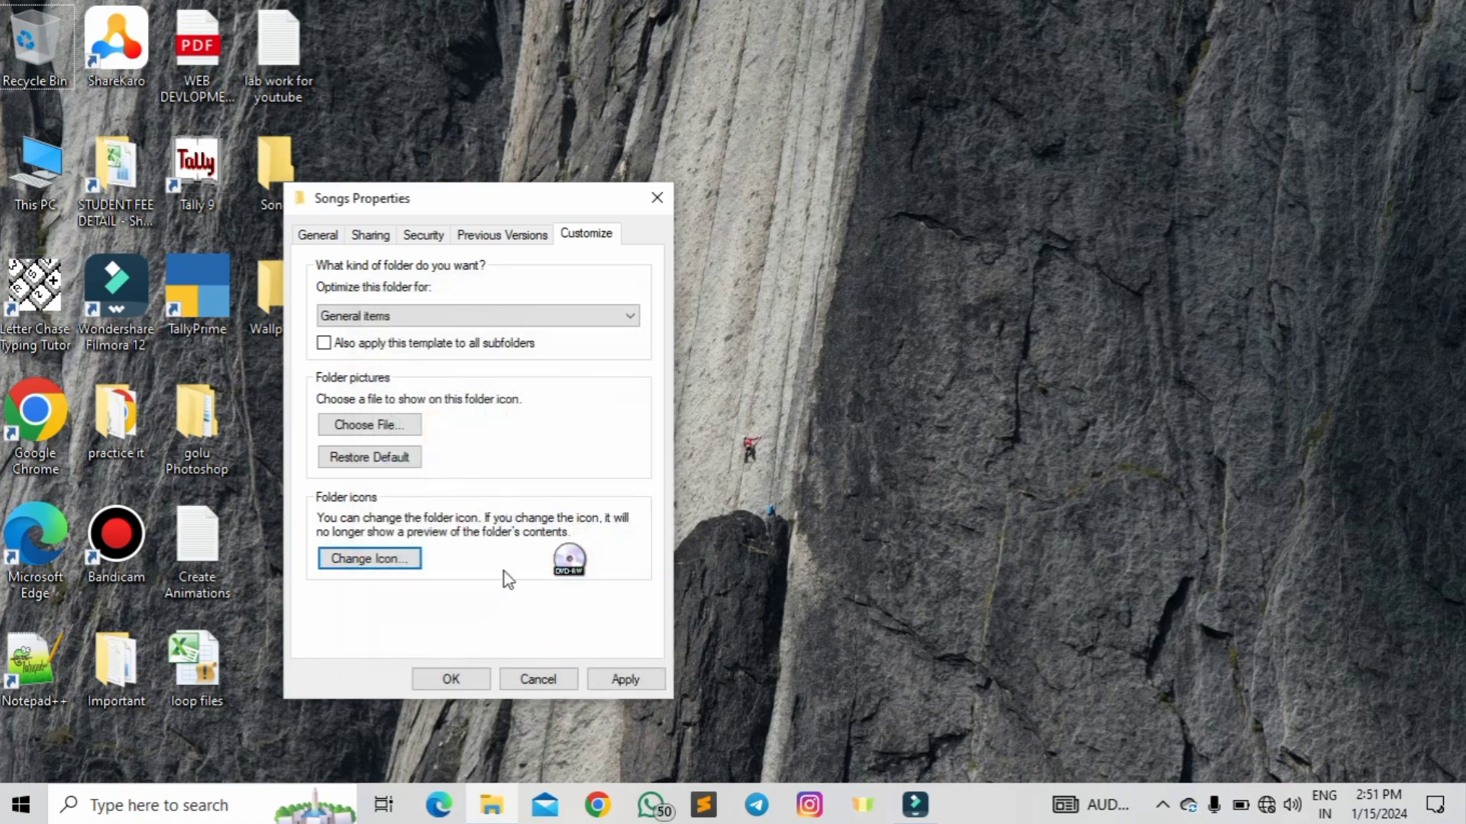
click(622, 678)
click(479, 675)
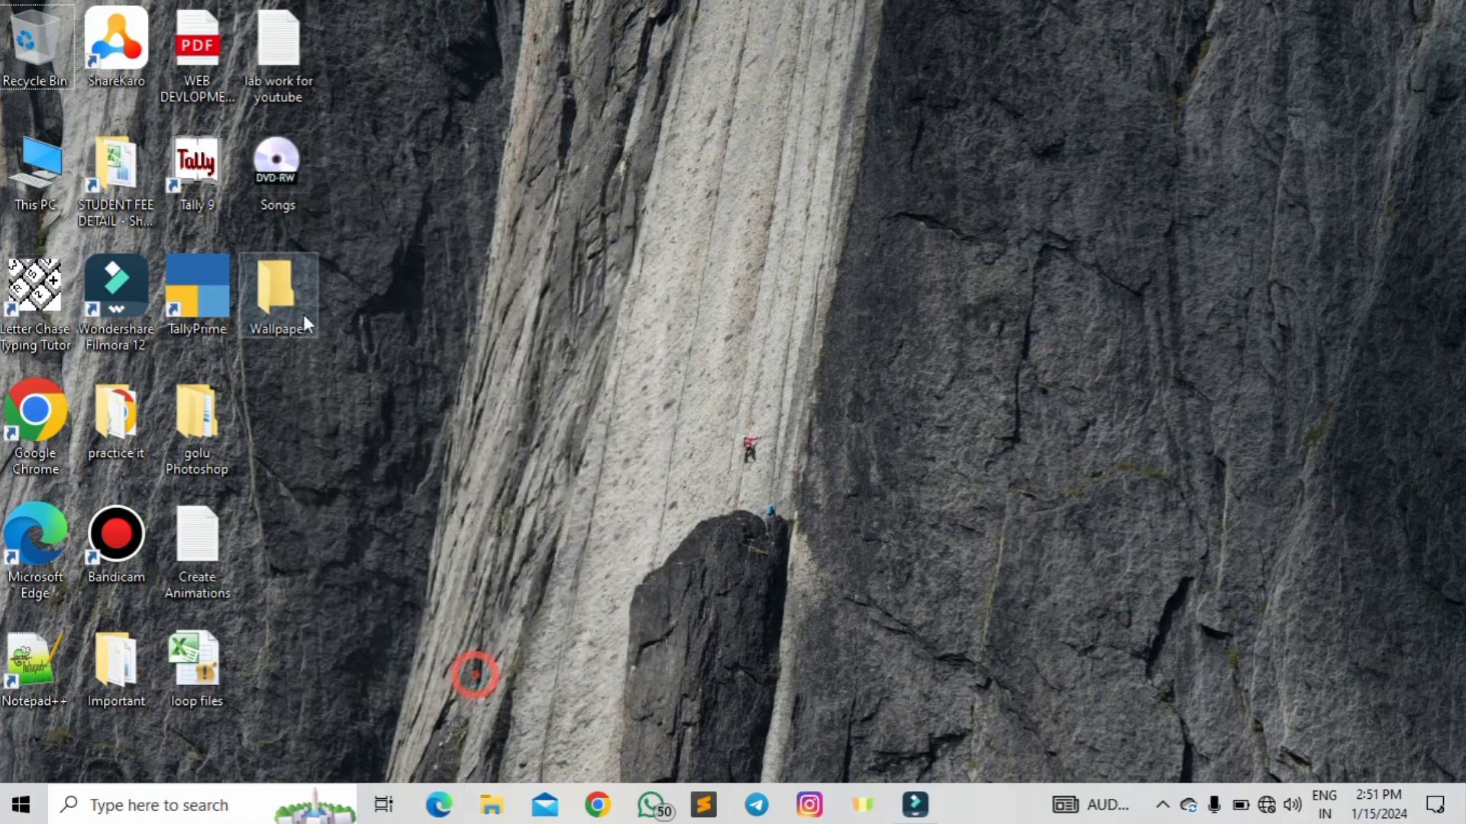
Step: Change the Wallpaper folder's icon to the globe with a picture from SHELL32.dll and apply the change
right_click(284, 289)
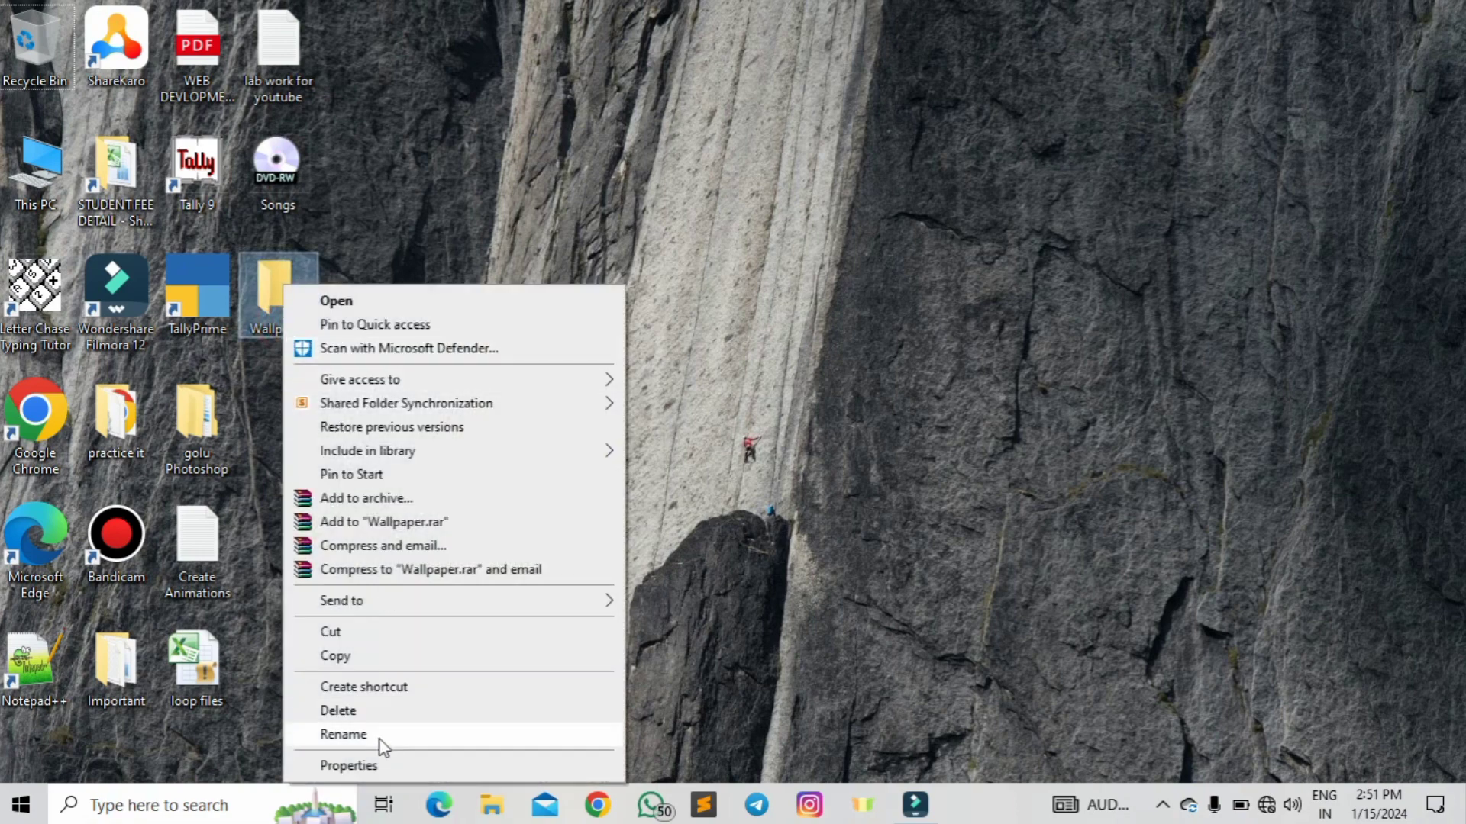
click(382, 766)
click(585, 307)
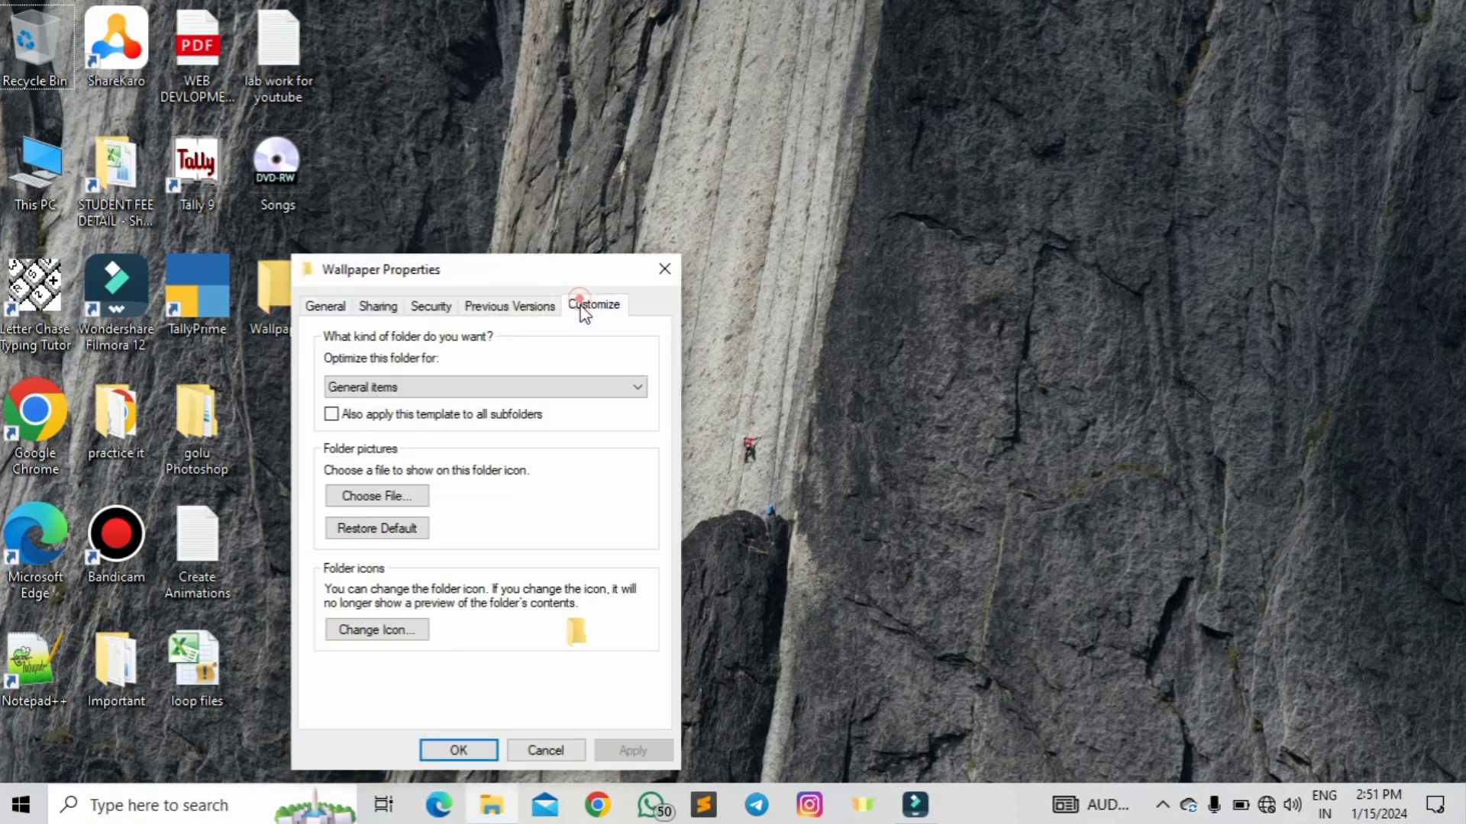
click(394, 634)
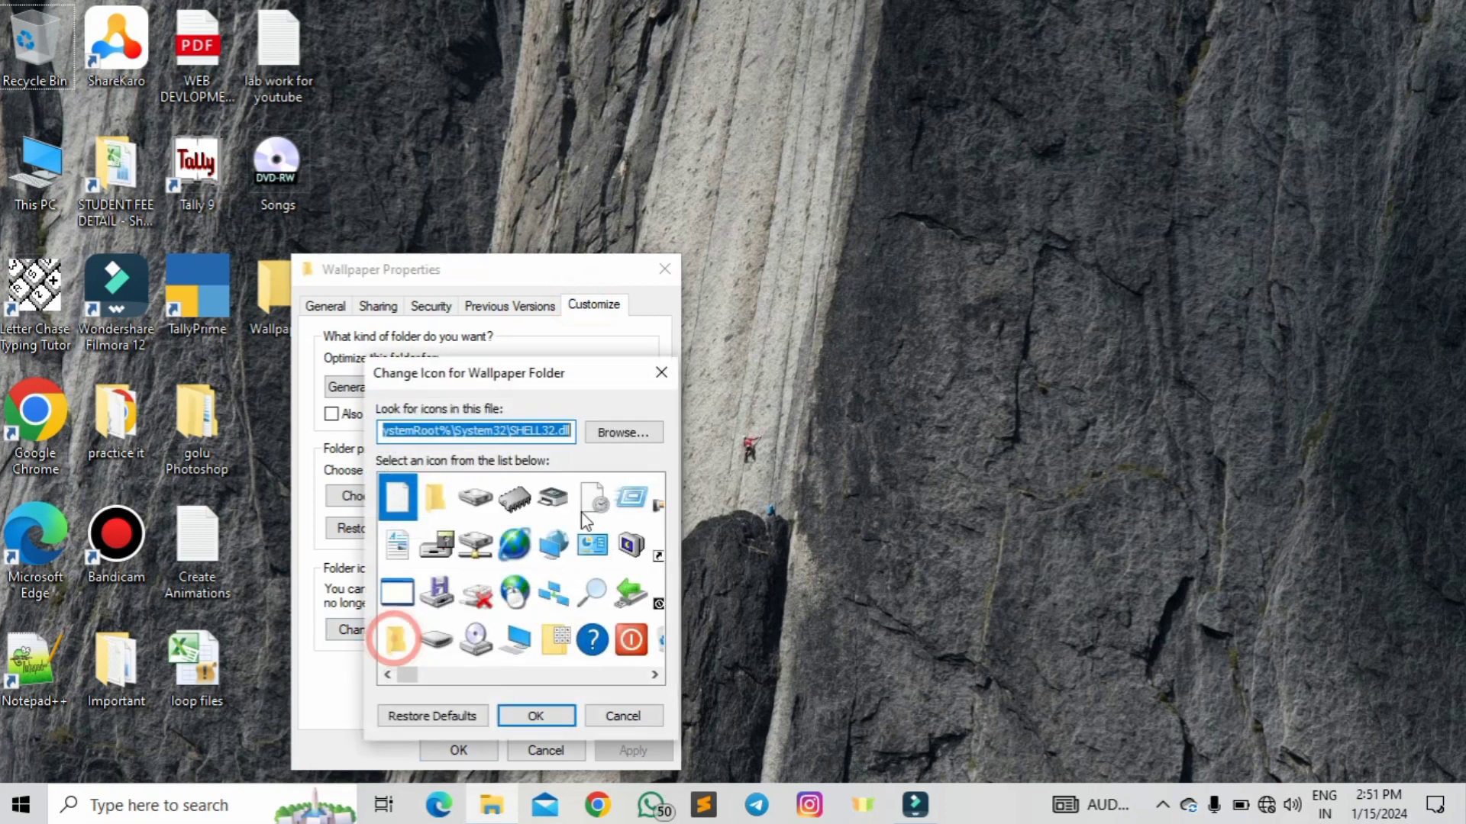
drag(419, 682, 526, 695)
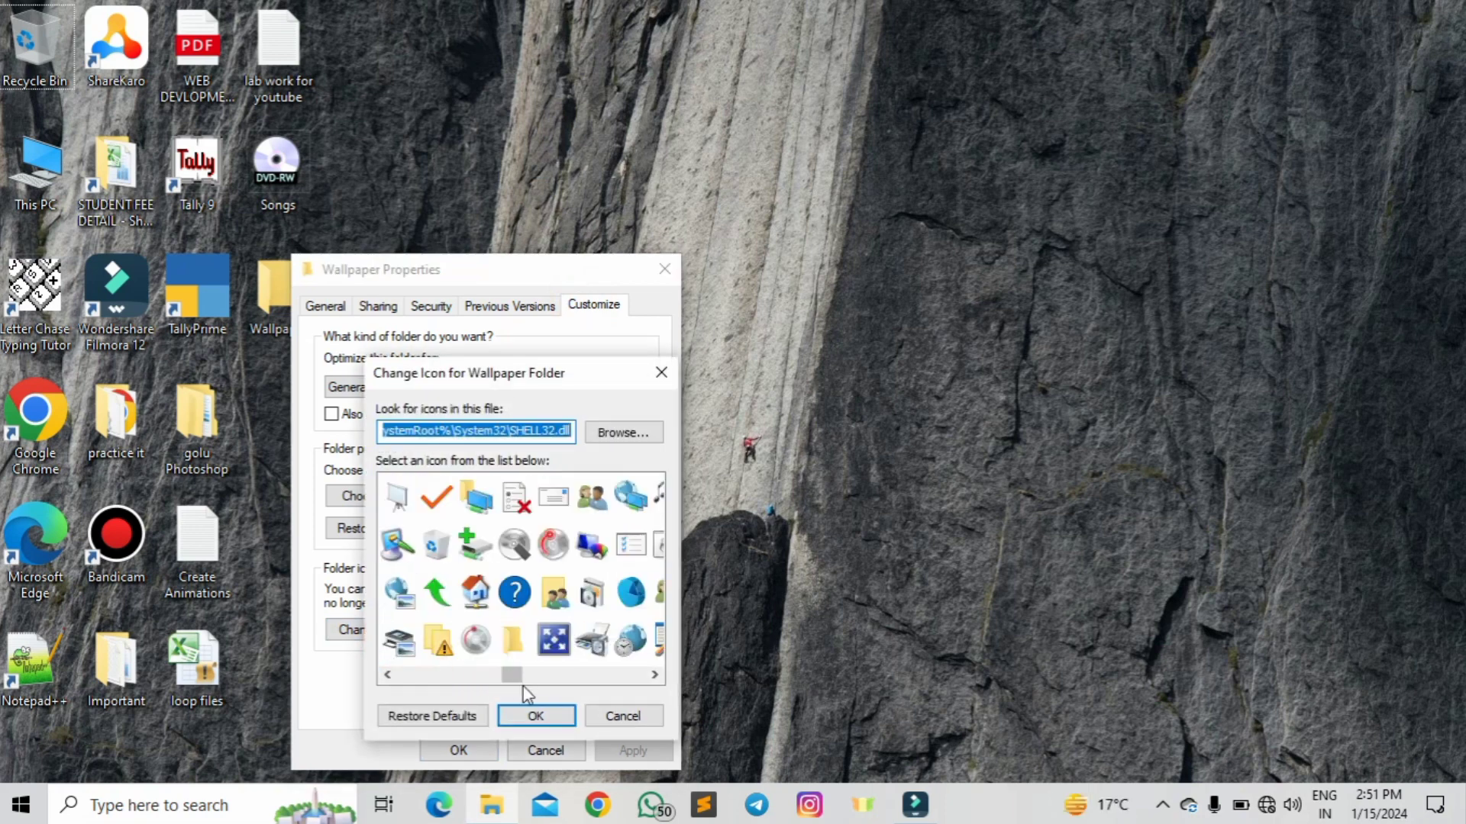
click(405, 592)
click(550, 715)
click(632, 752)
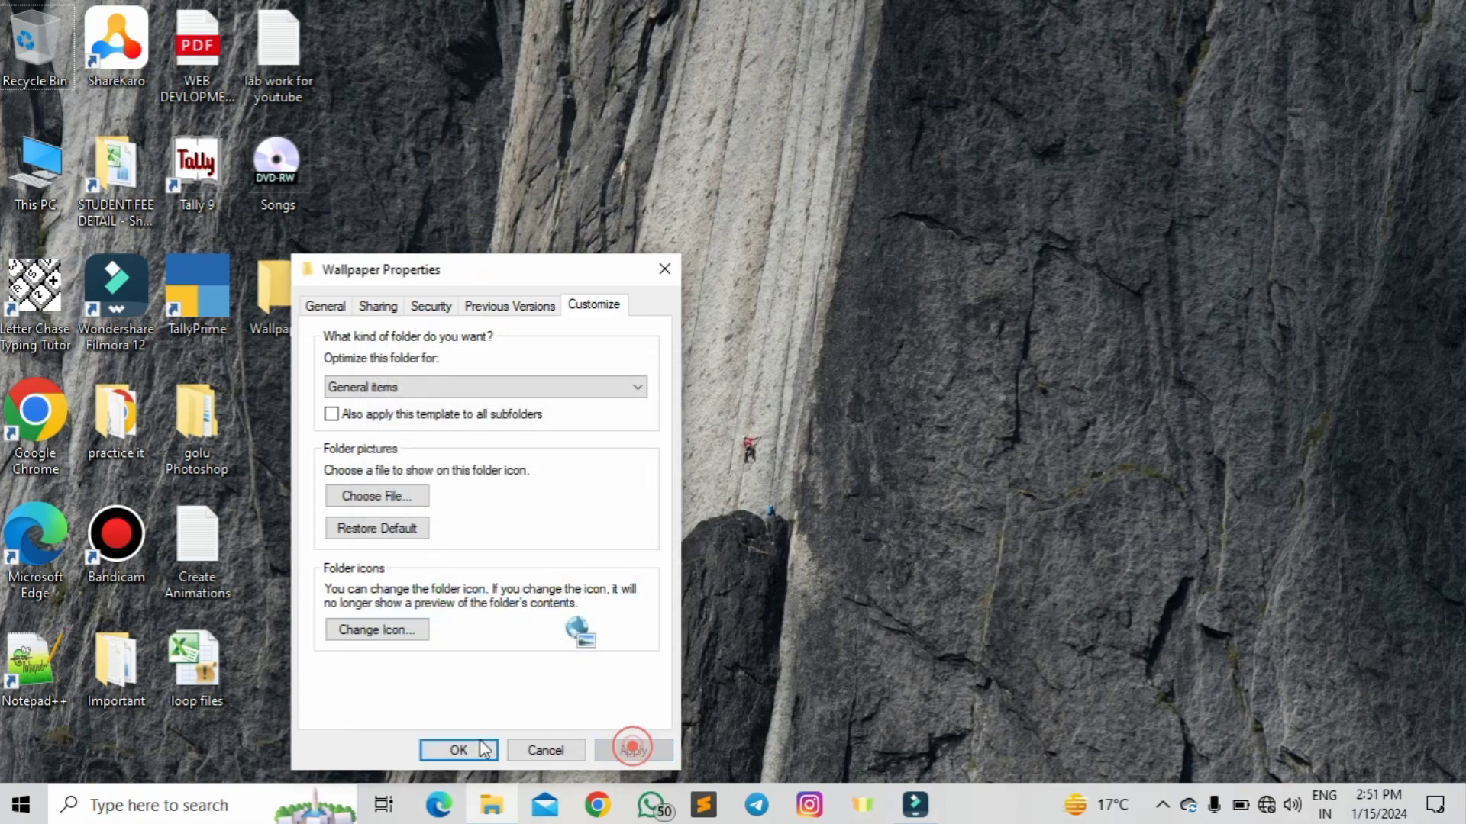
click(462, 750)
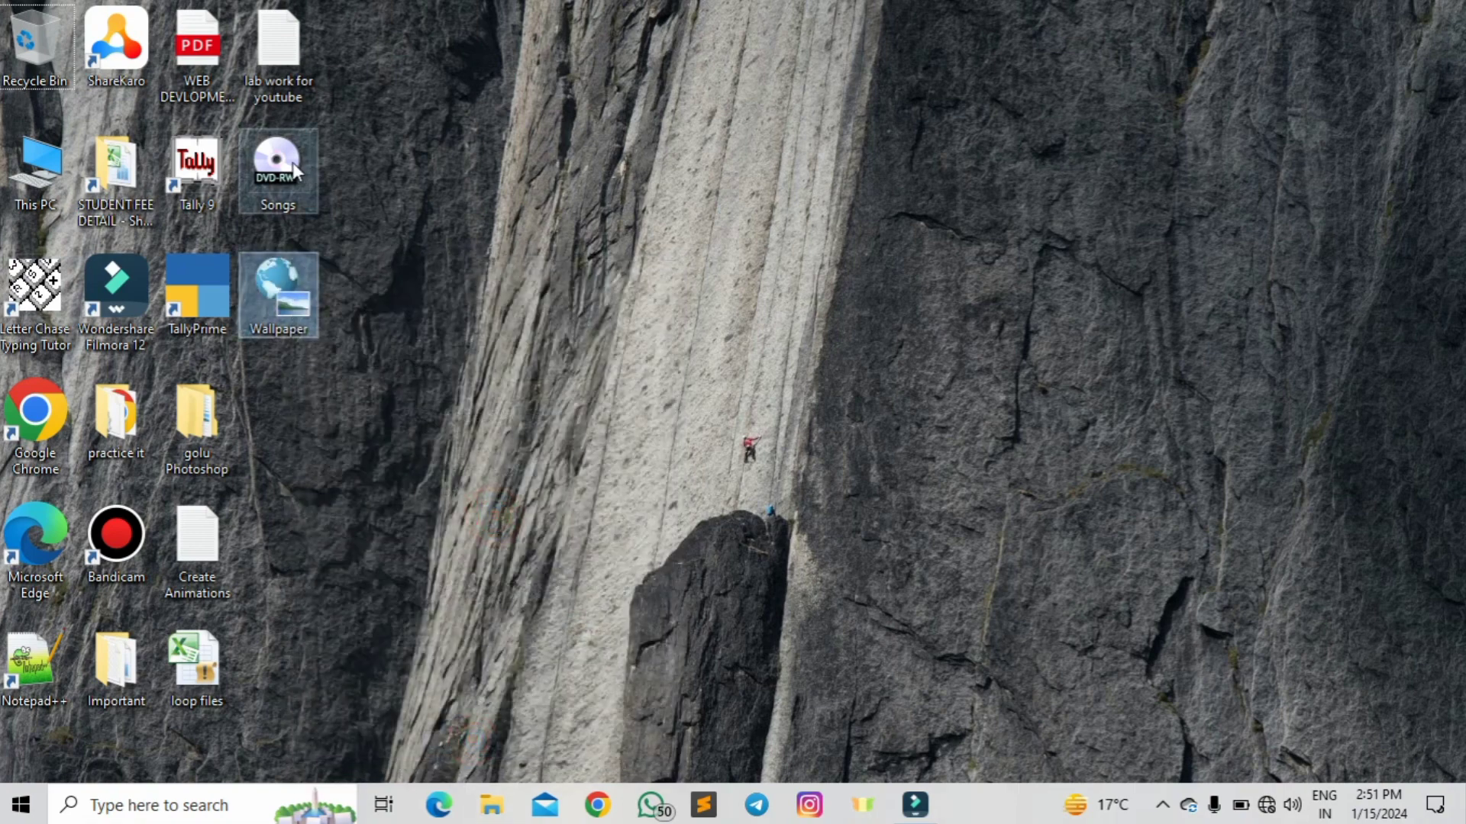
click(334, 211)
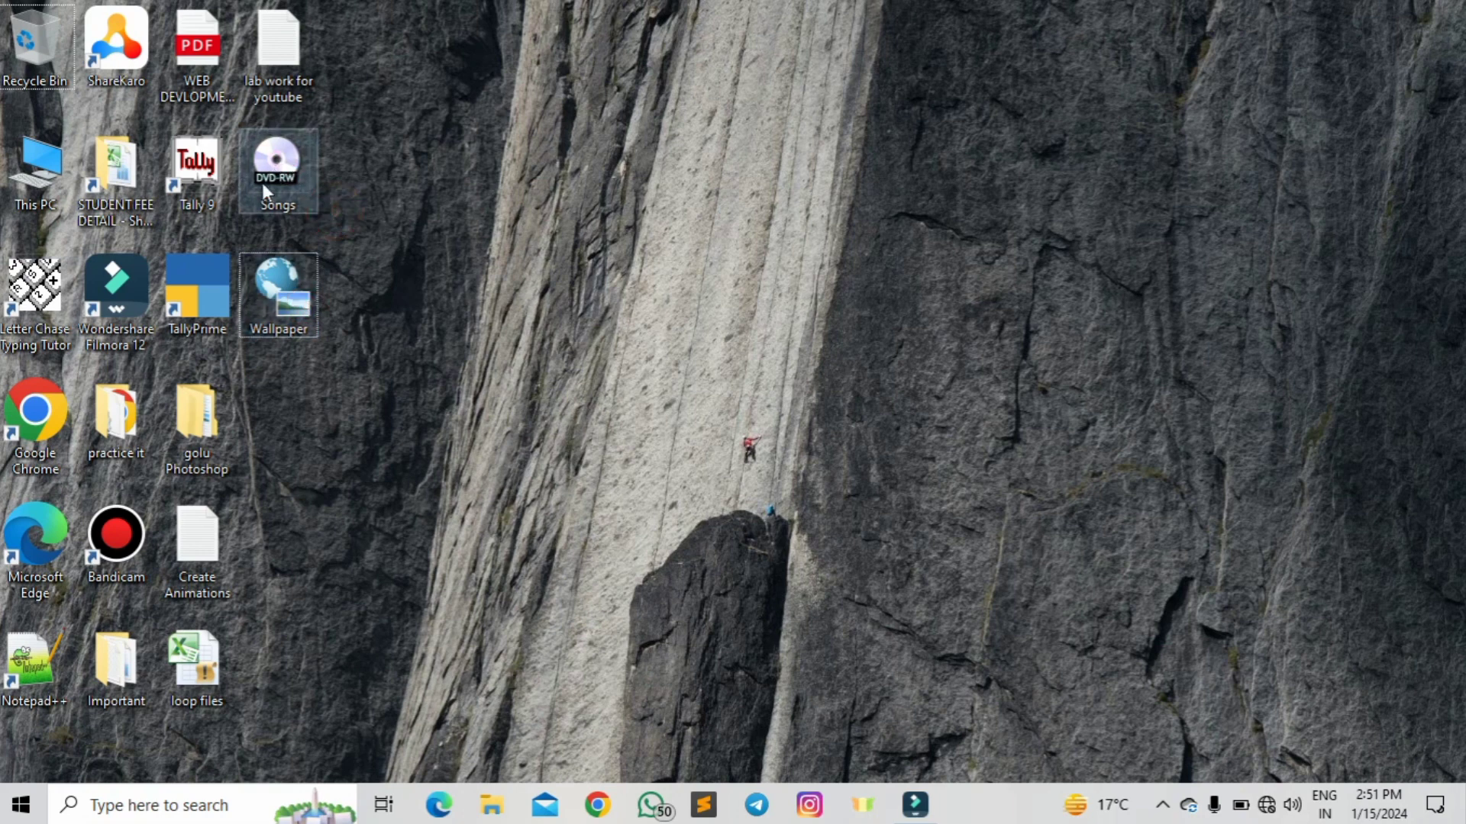
click(450, 117)
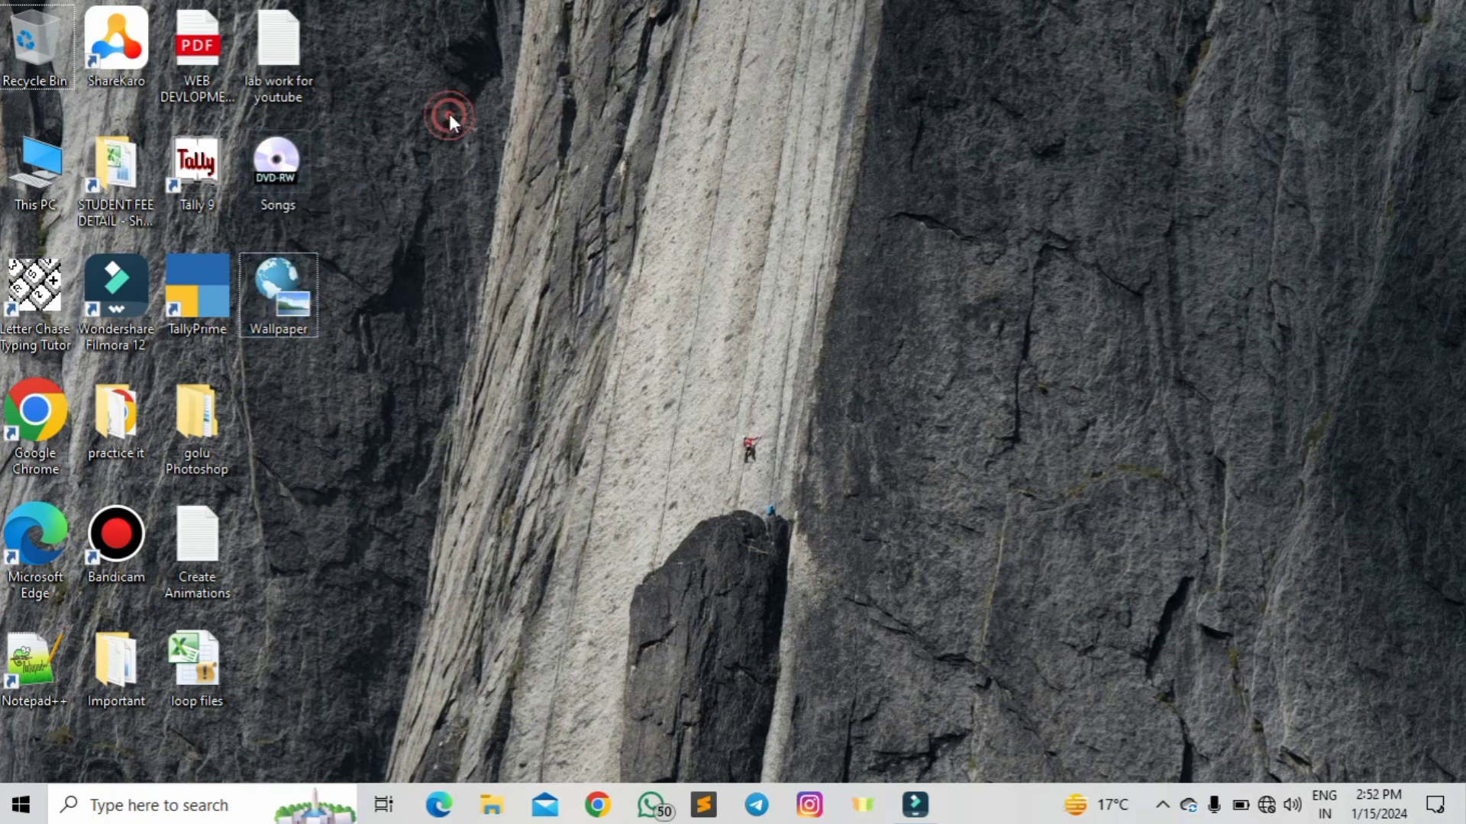
Step: Open This PC in File Explorer and go to the Music folder
click(52, 159)
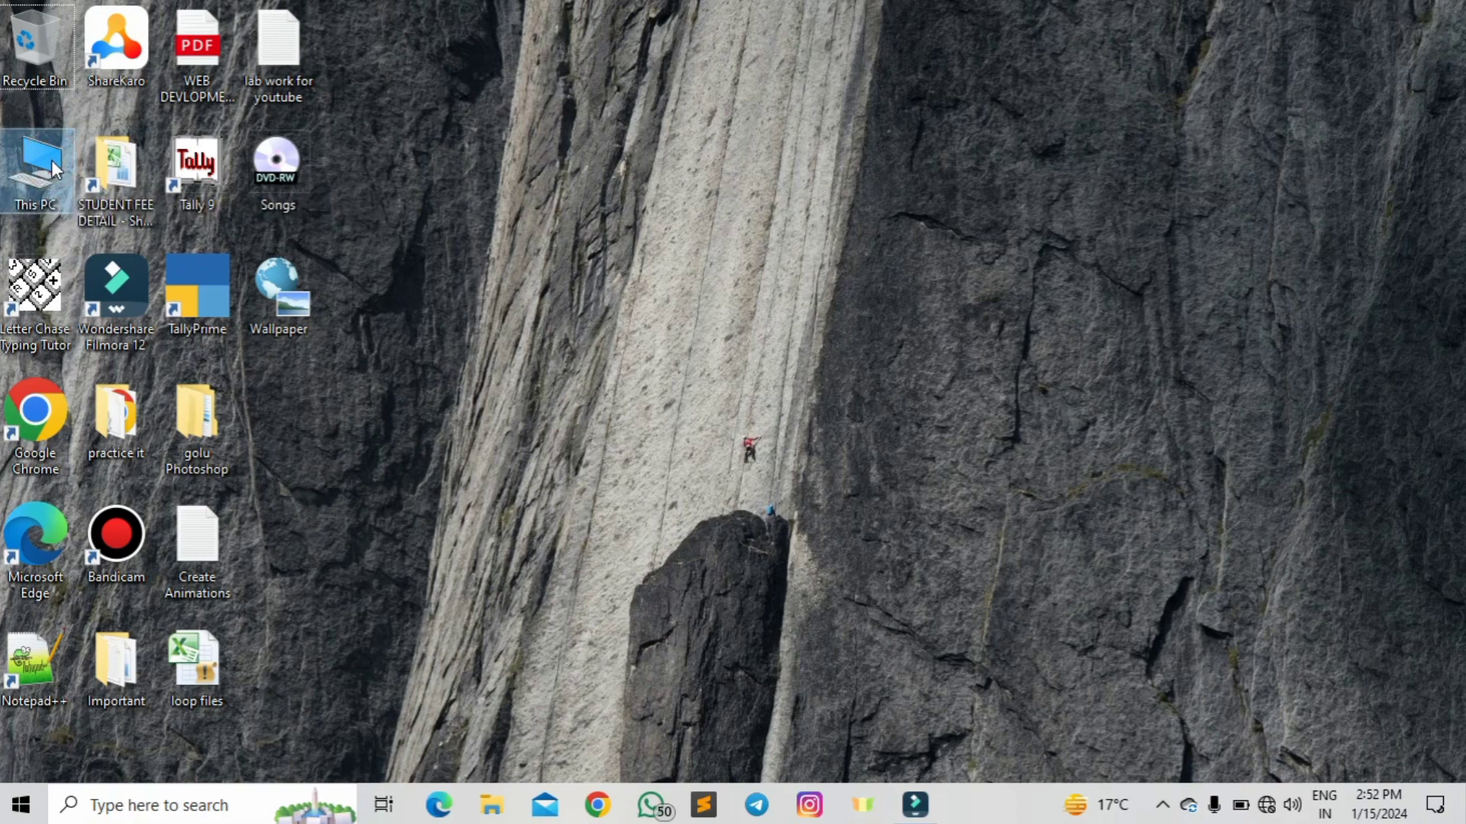
double_click(51, 159)
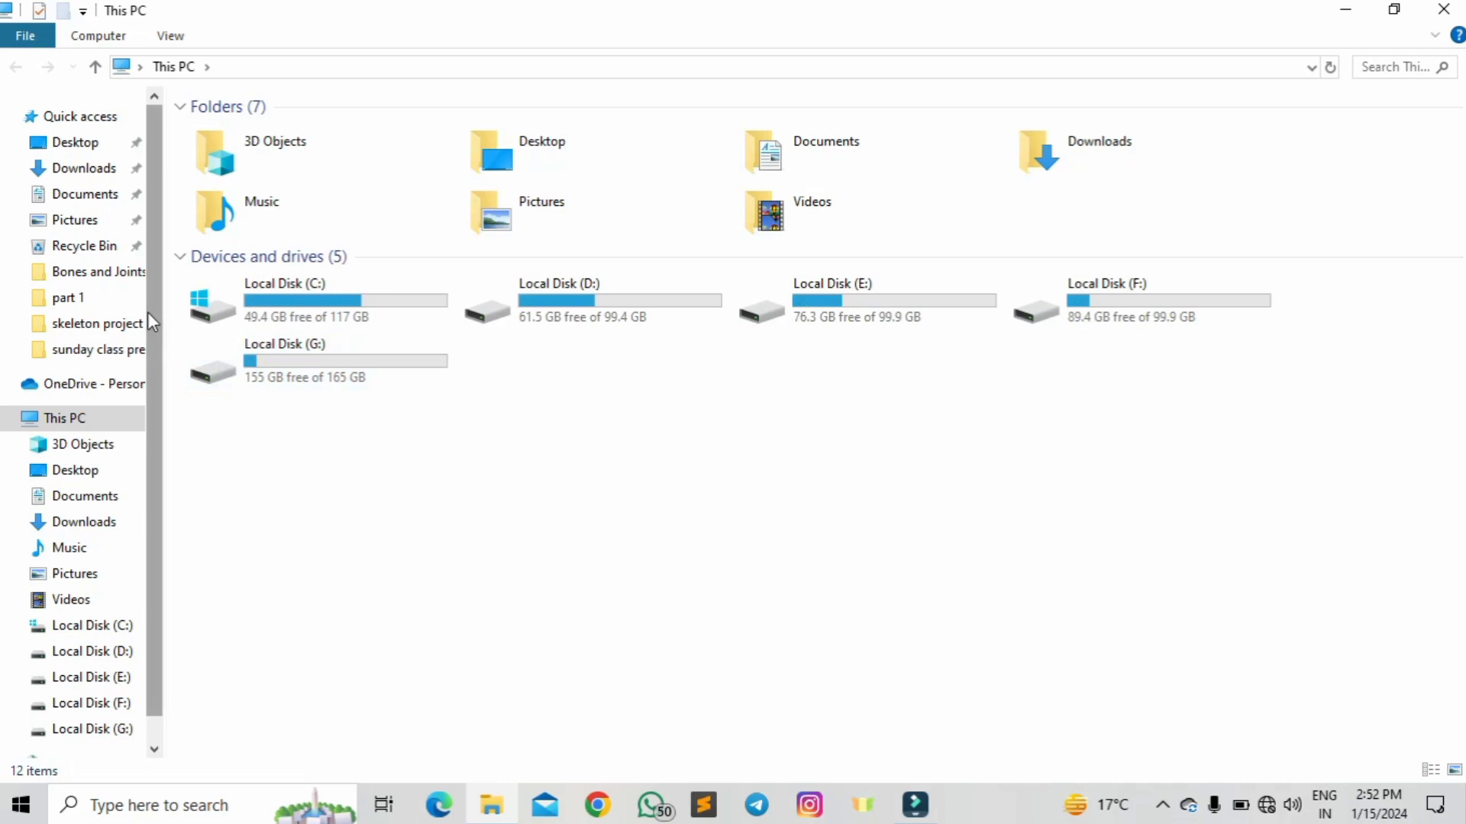
click(81, 552)
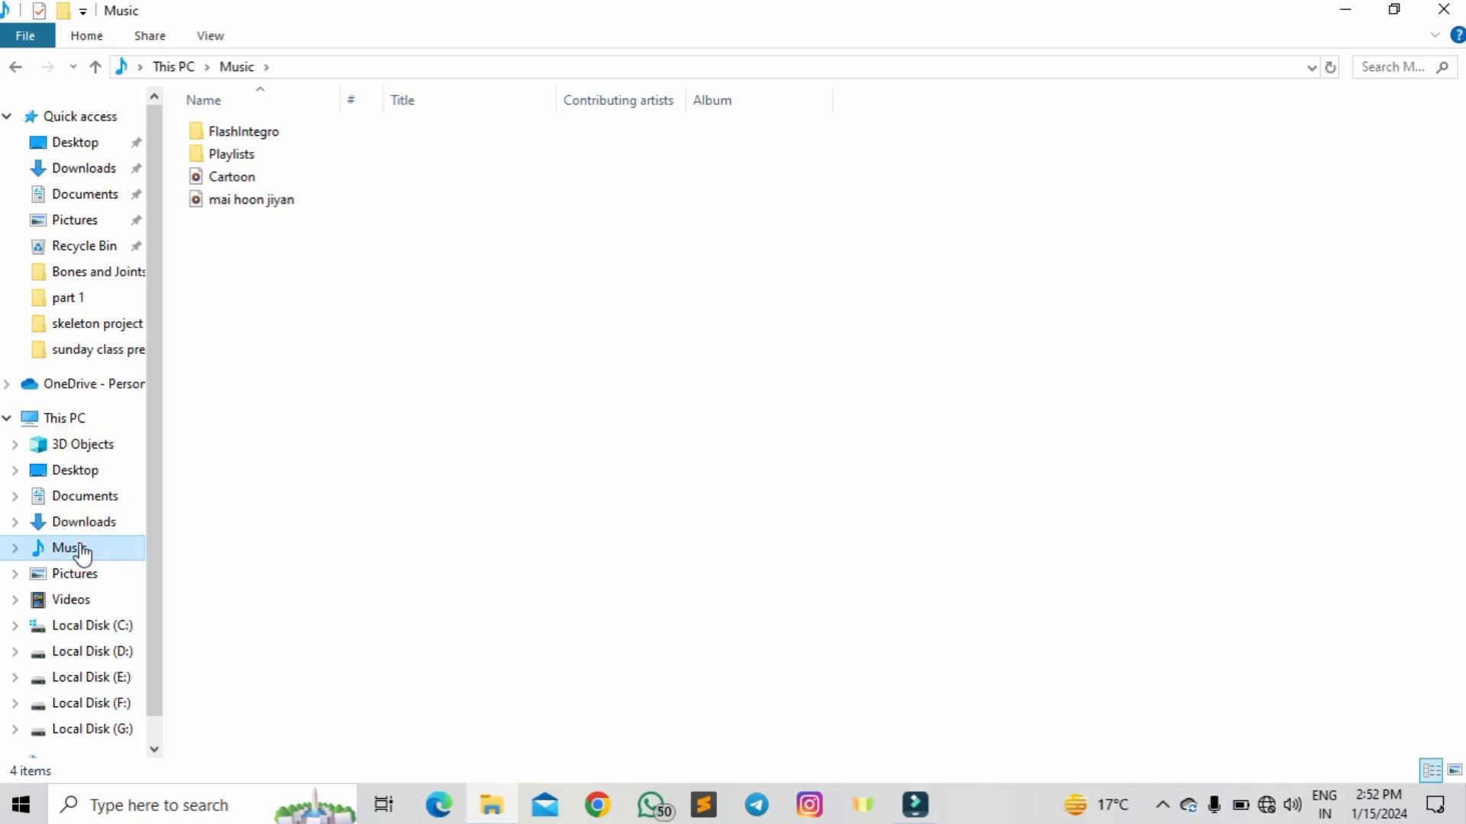
key(super+plus)
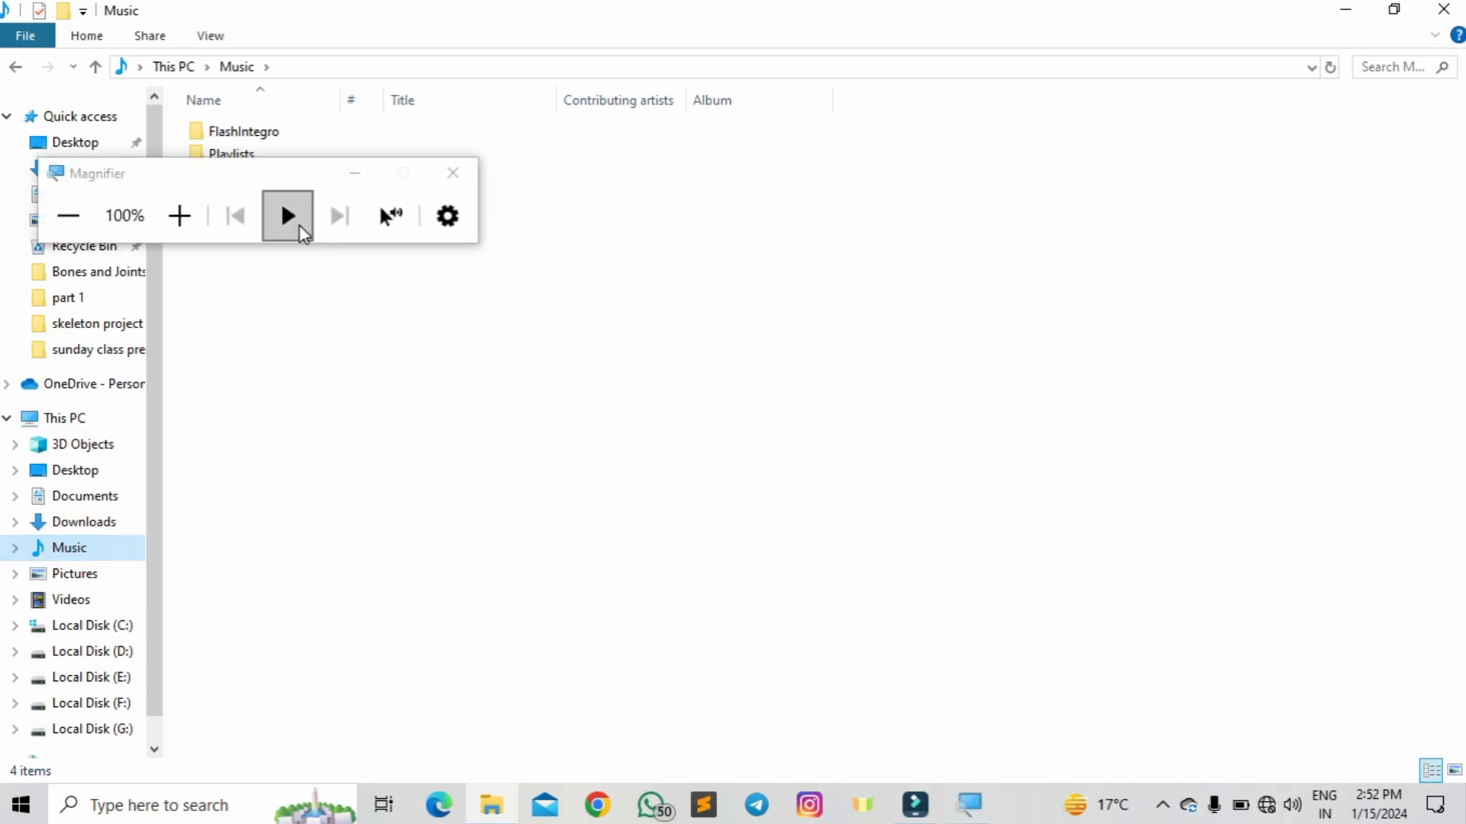
click(365, 177)
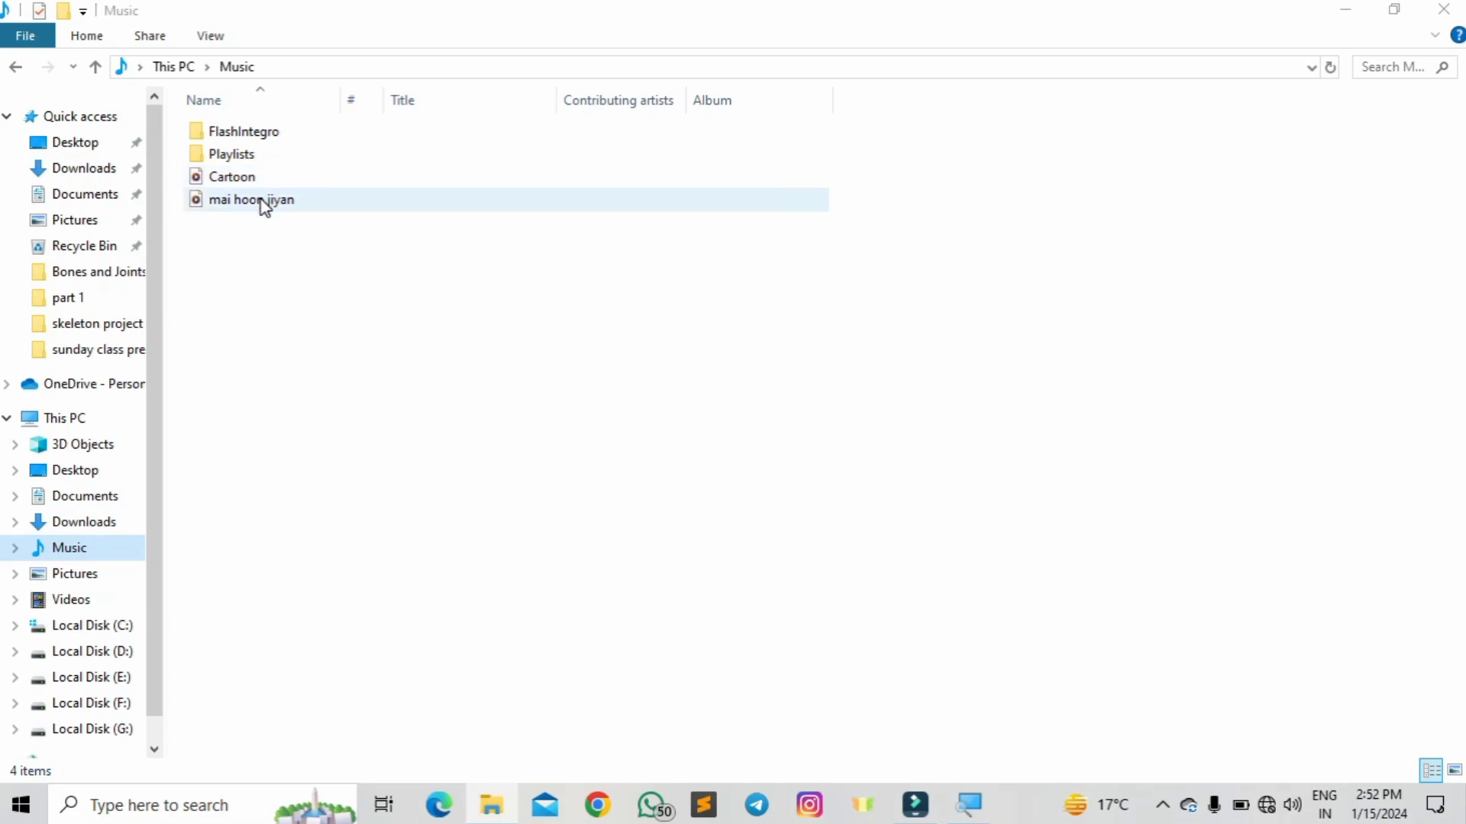
click(241, 238)
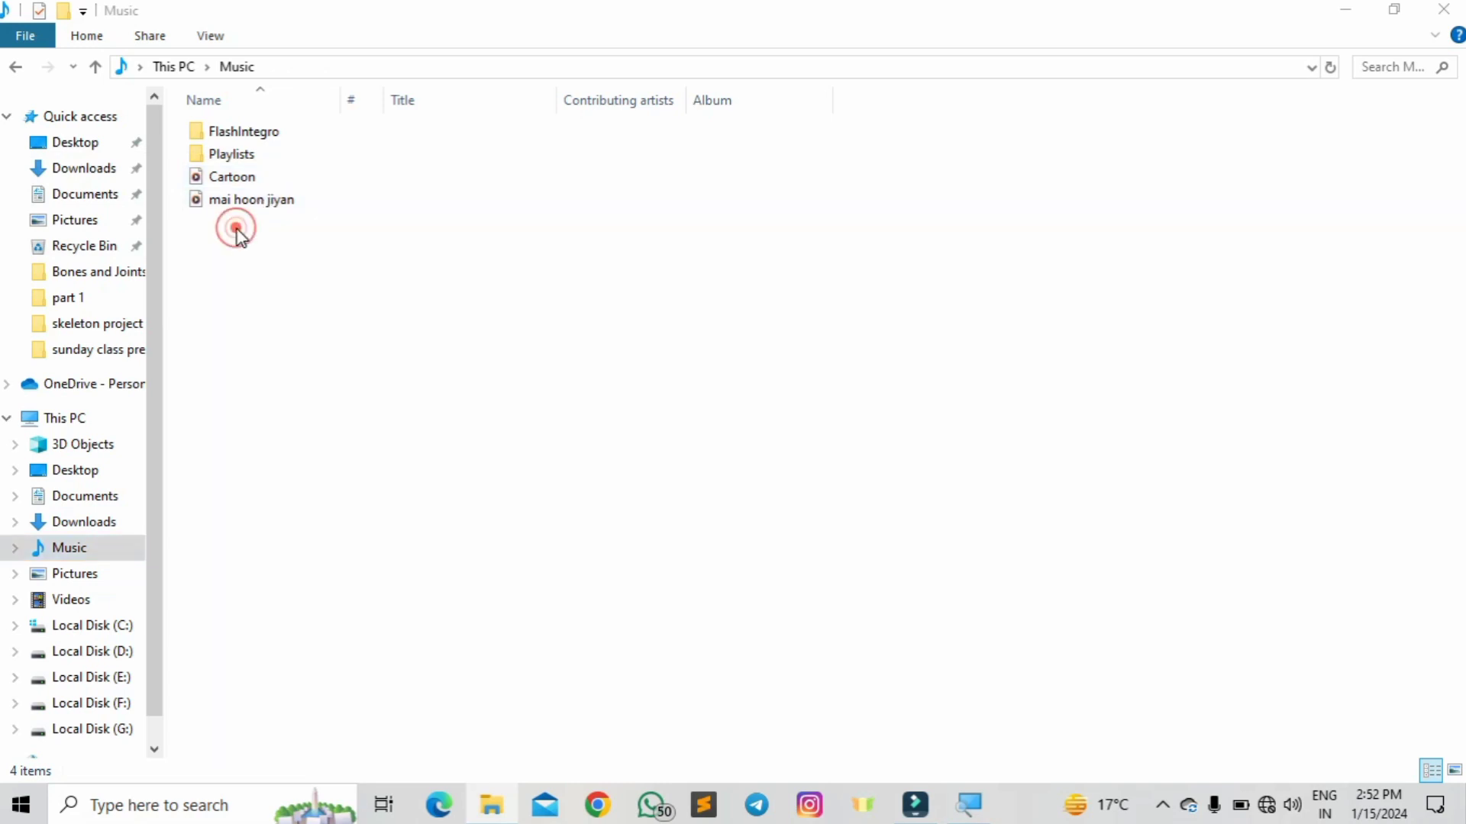
click(237, 177)
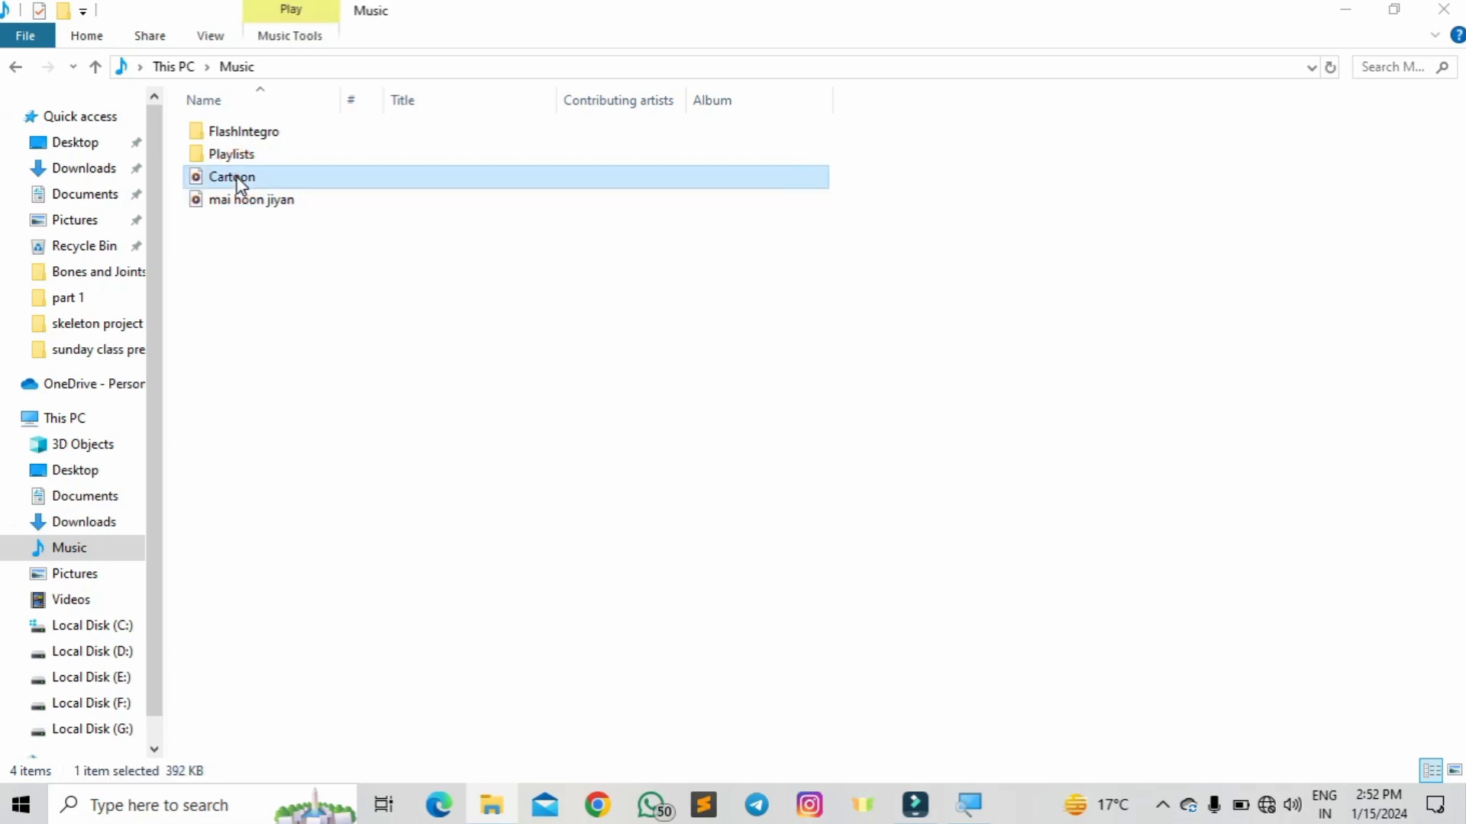
right_click(236, 178)
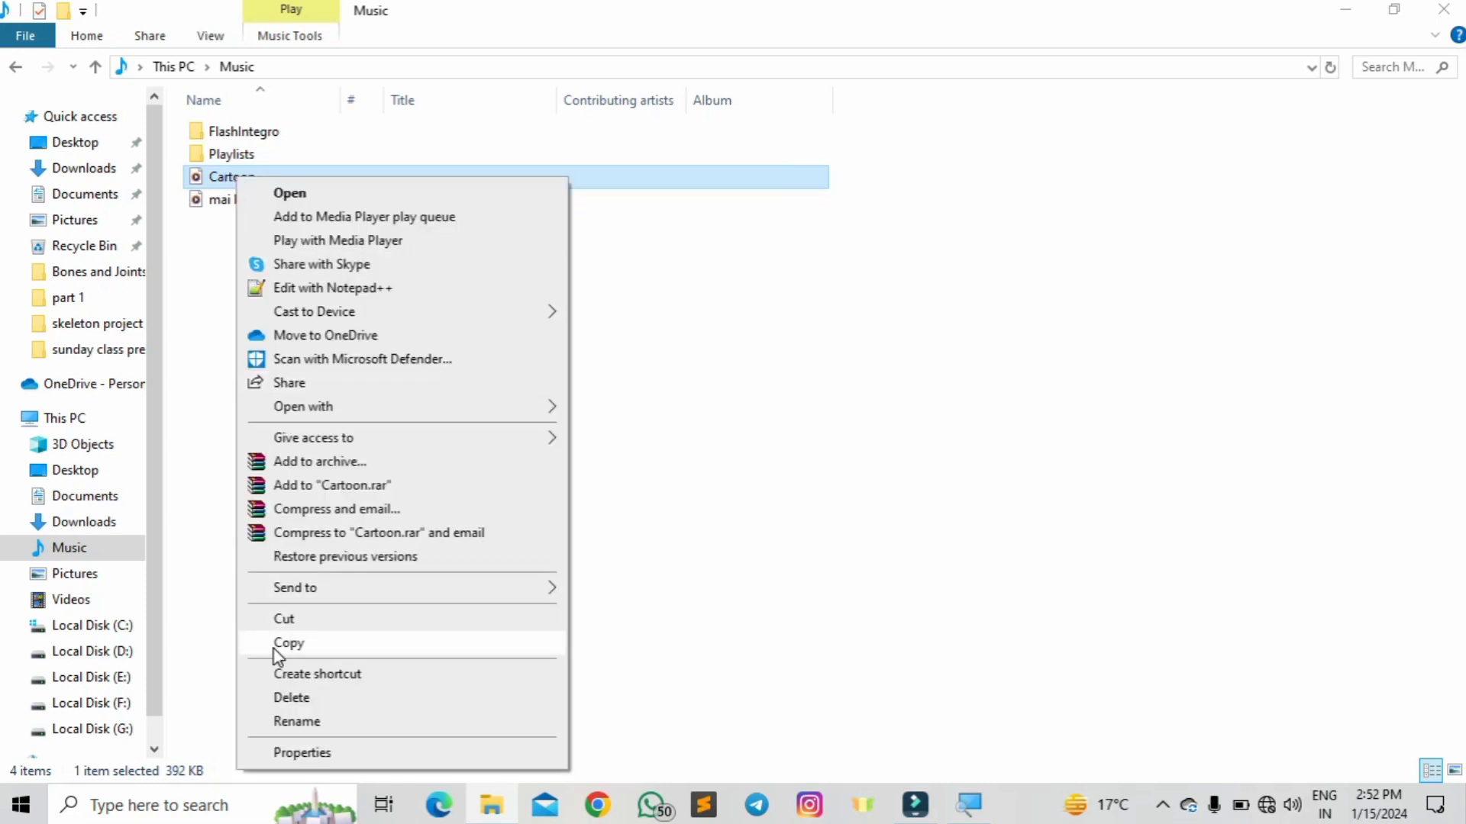
click(682, 507)
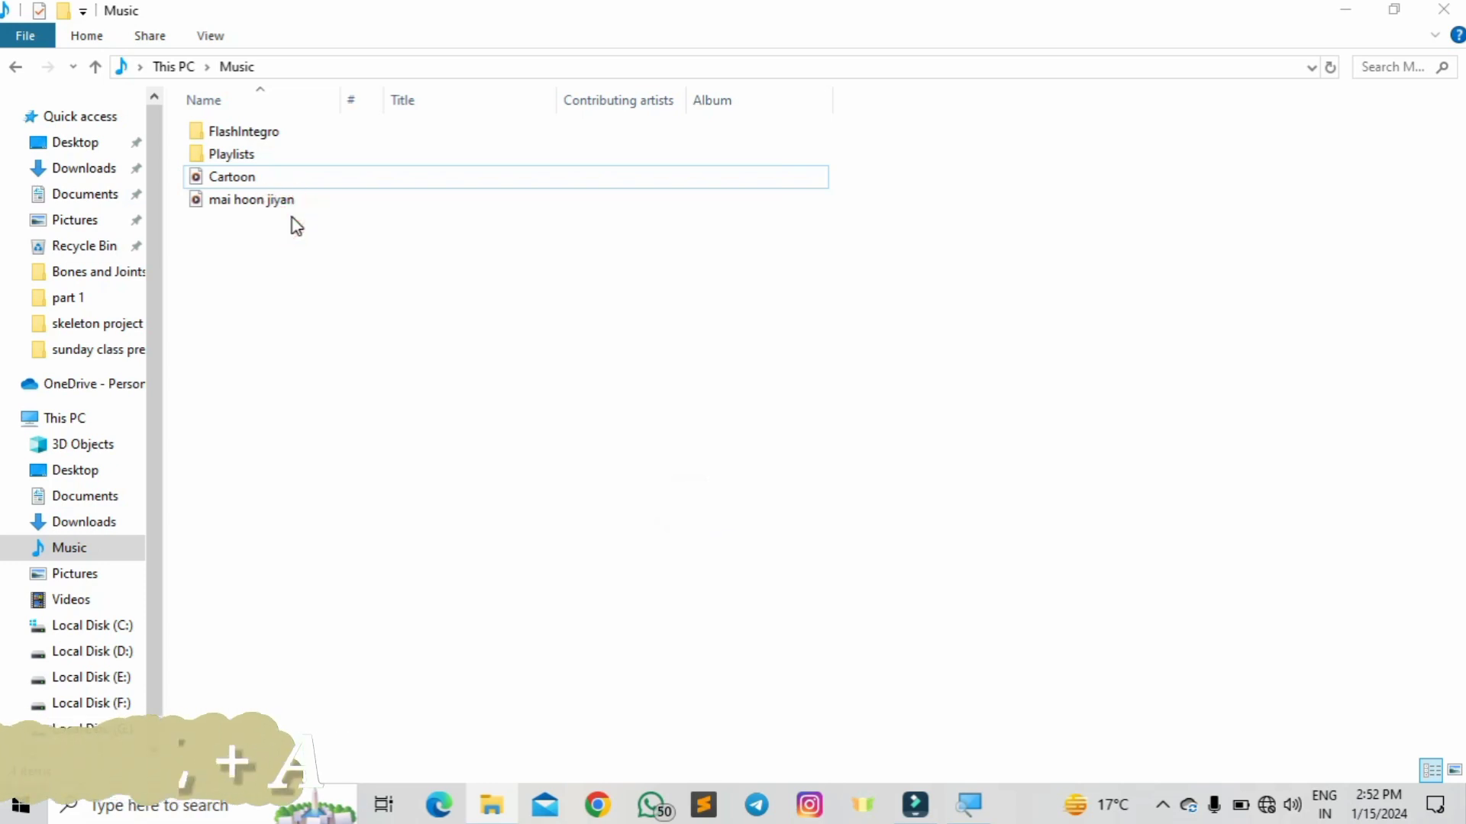
key(ctrl+a)
click(314, 268)
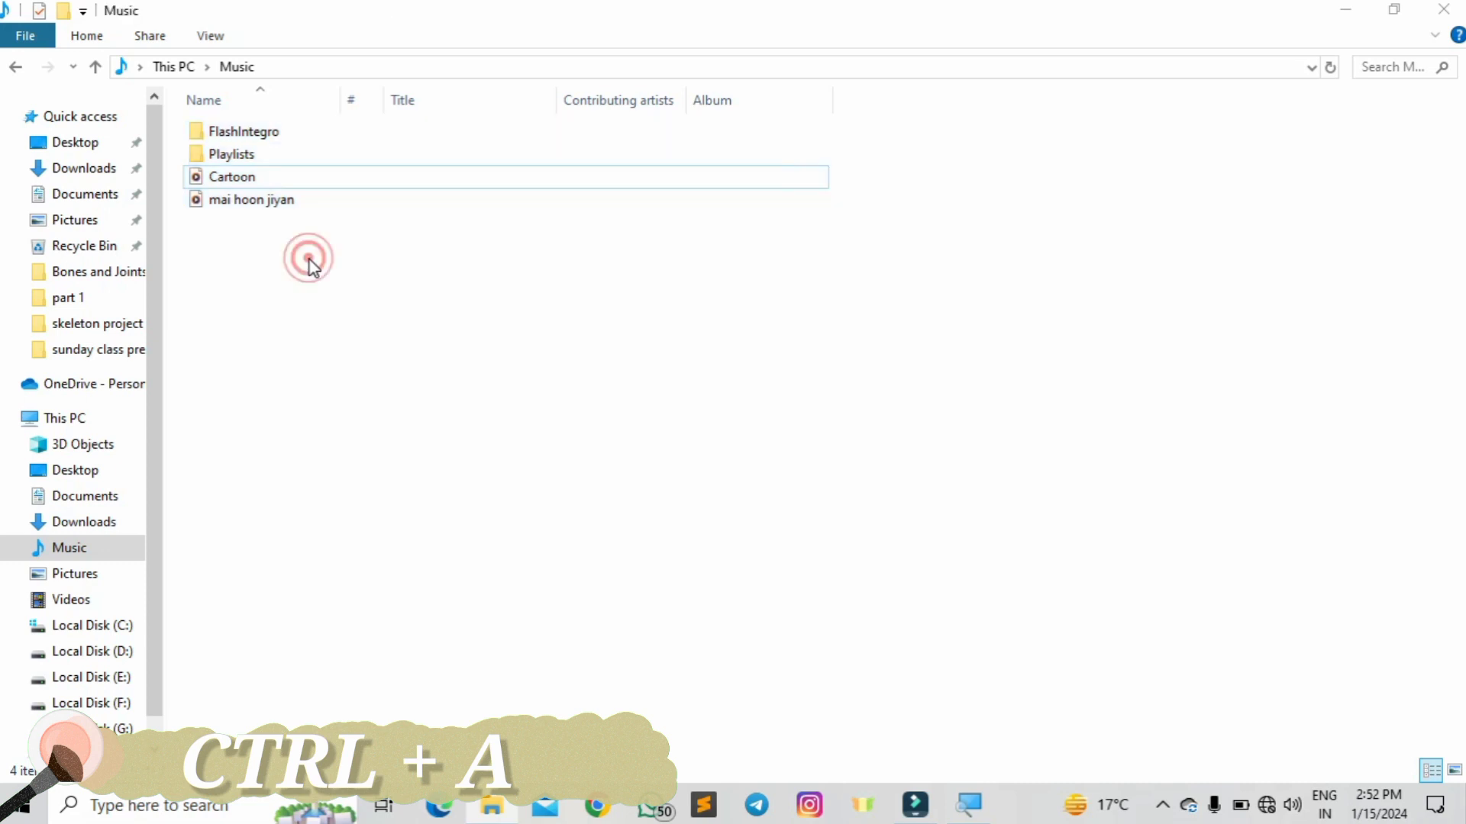
key(ctrl+a)
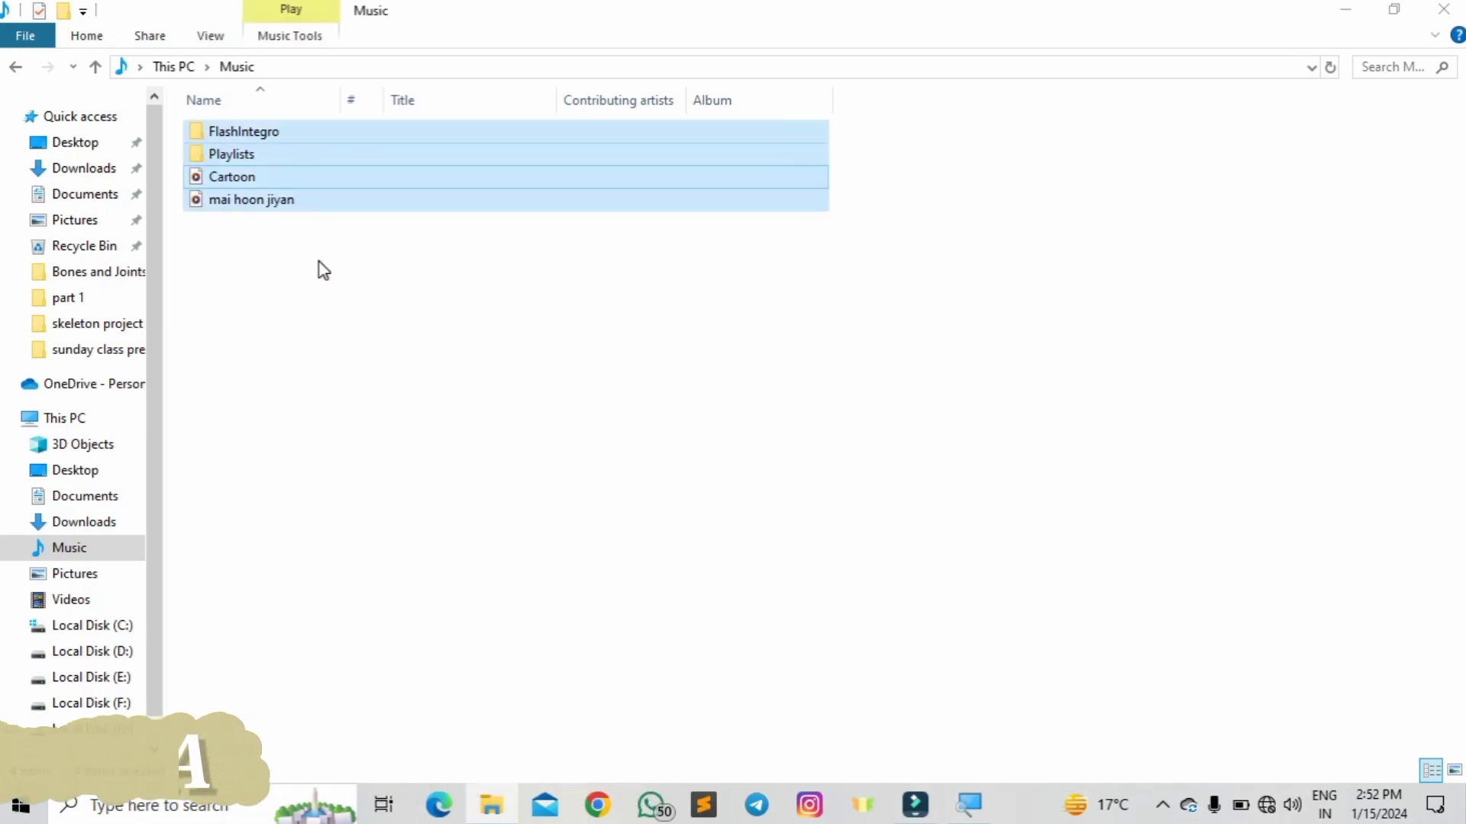
click(319, 263)
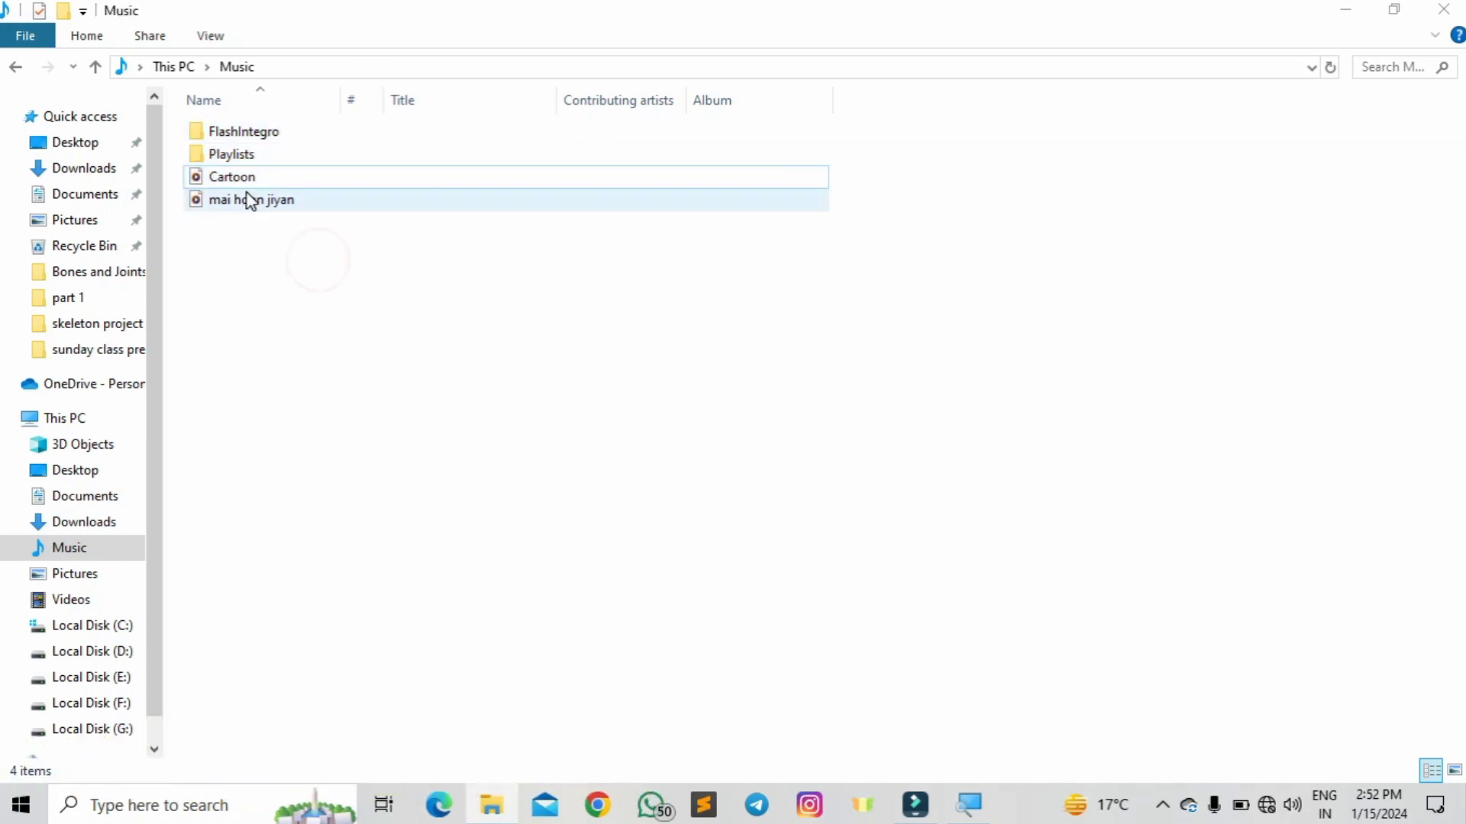
click(267, 250)
Step: Copy the Cartoon and mai hoon jiyan audio files from the Music folder
drag(263, 242, 234, 175)
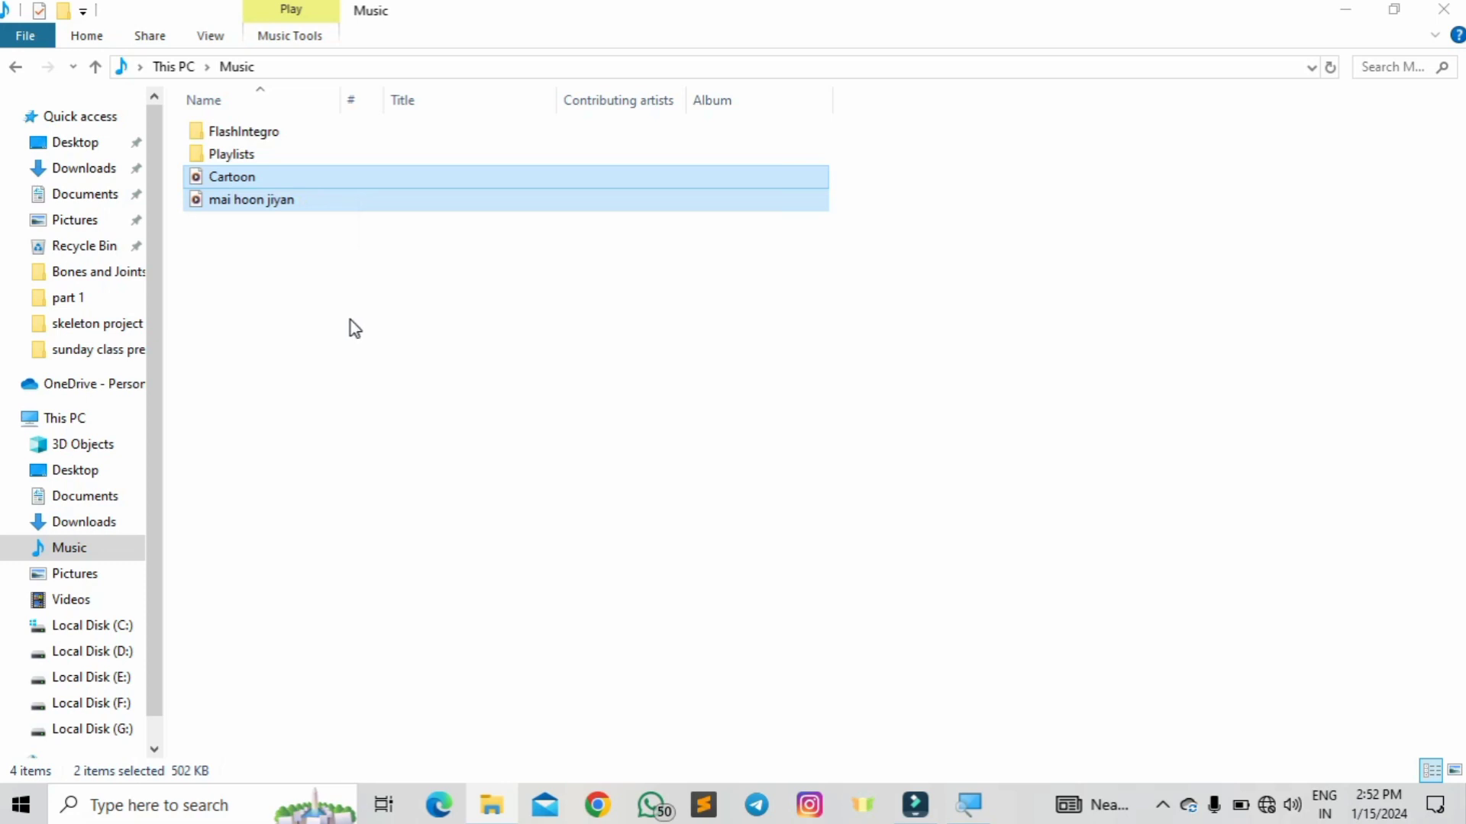
right_click(226, 183)
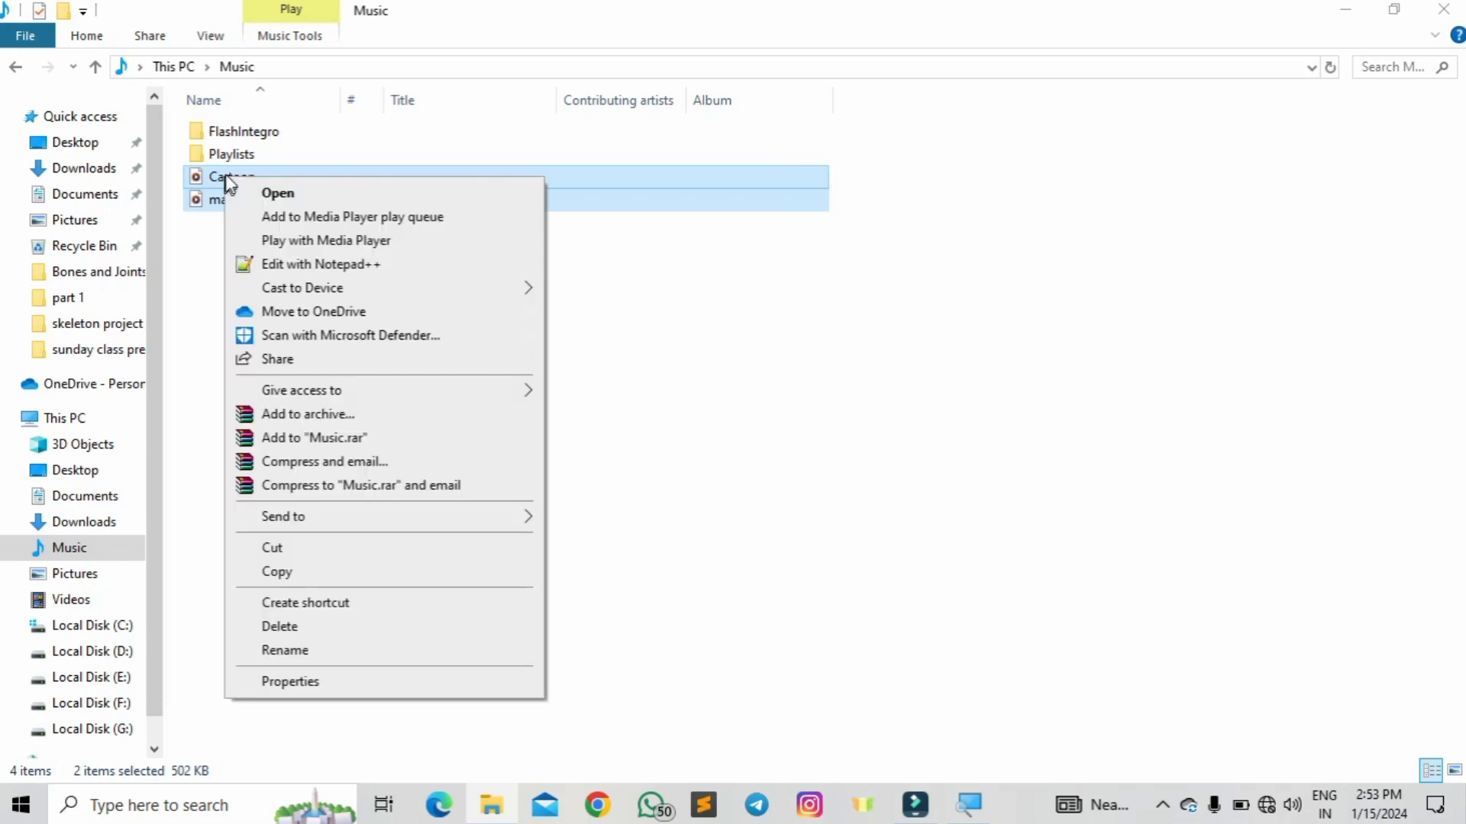
click(295, 571)
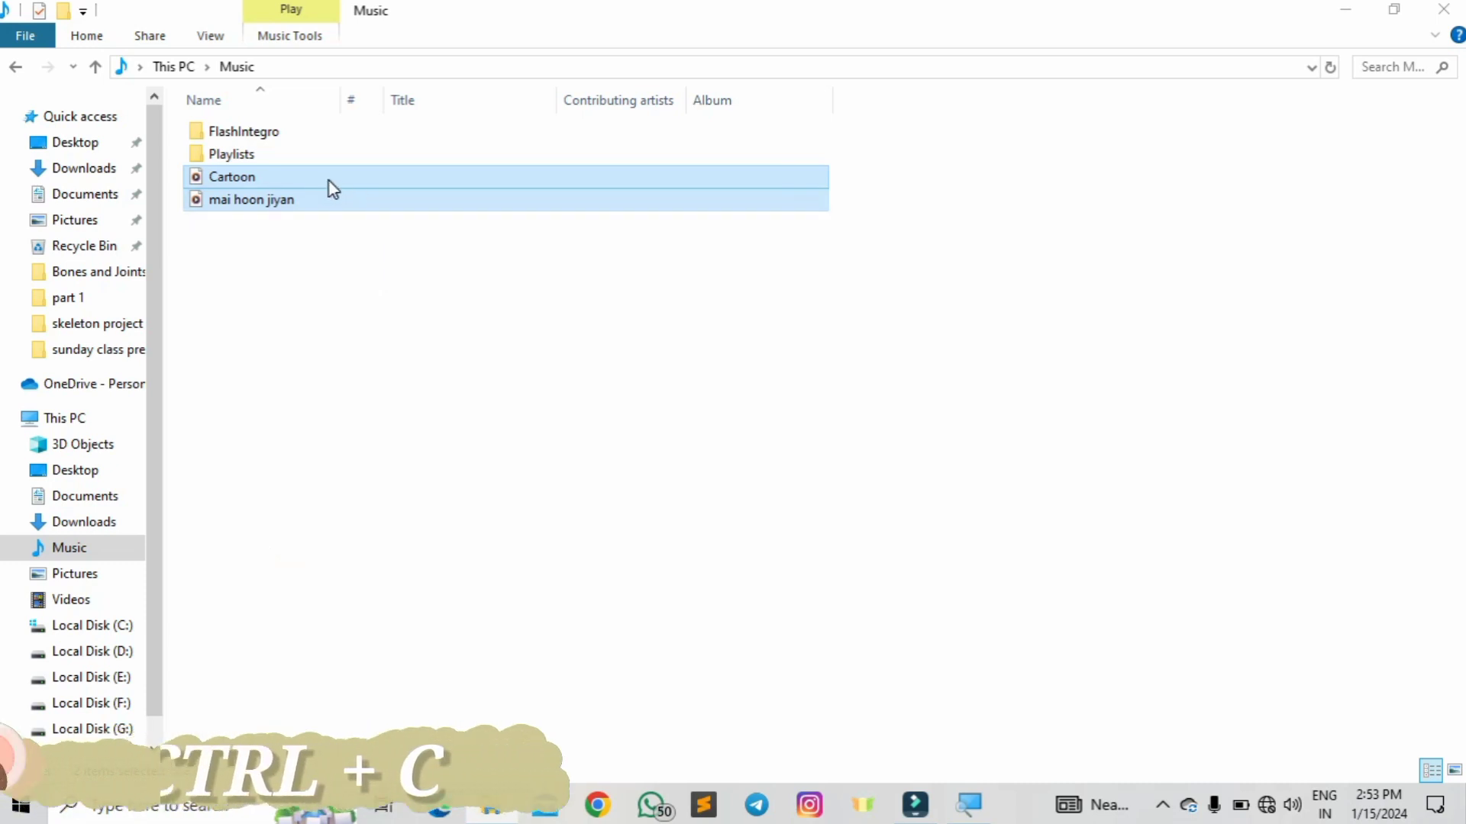
drag(349, 242, 340, 175)
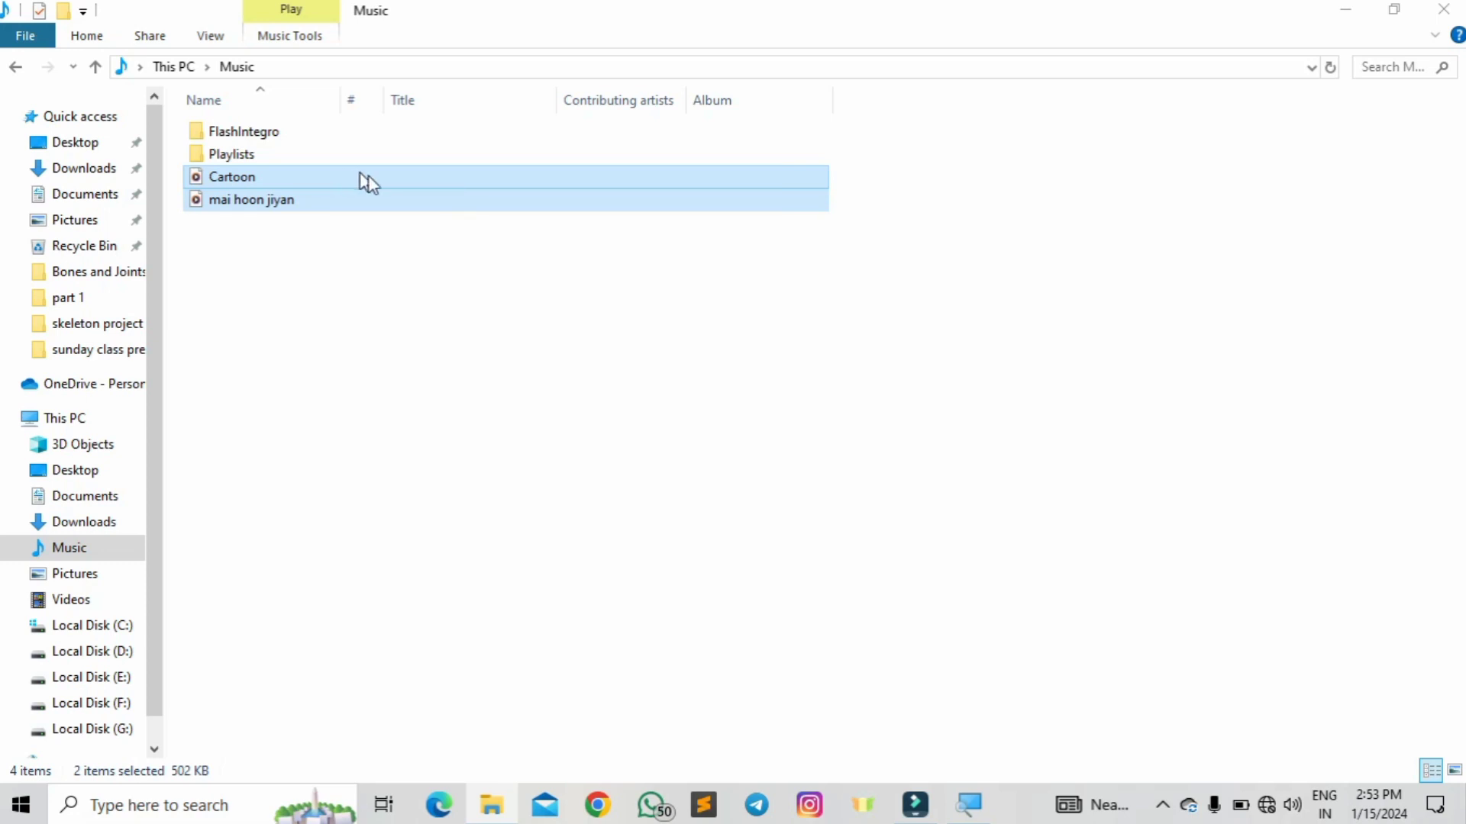
Step: Open the Songs folder on the desktop and paste the two copied audio files into it
key(super)
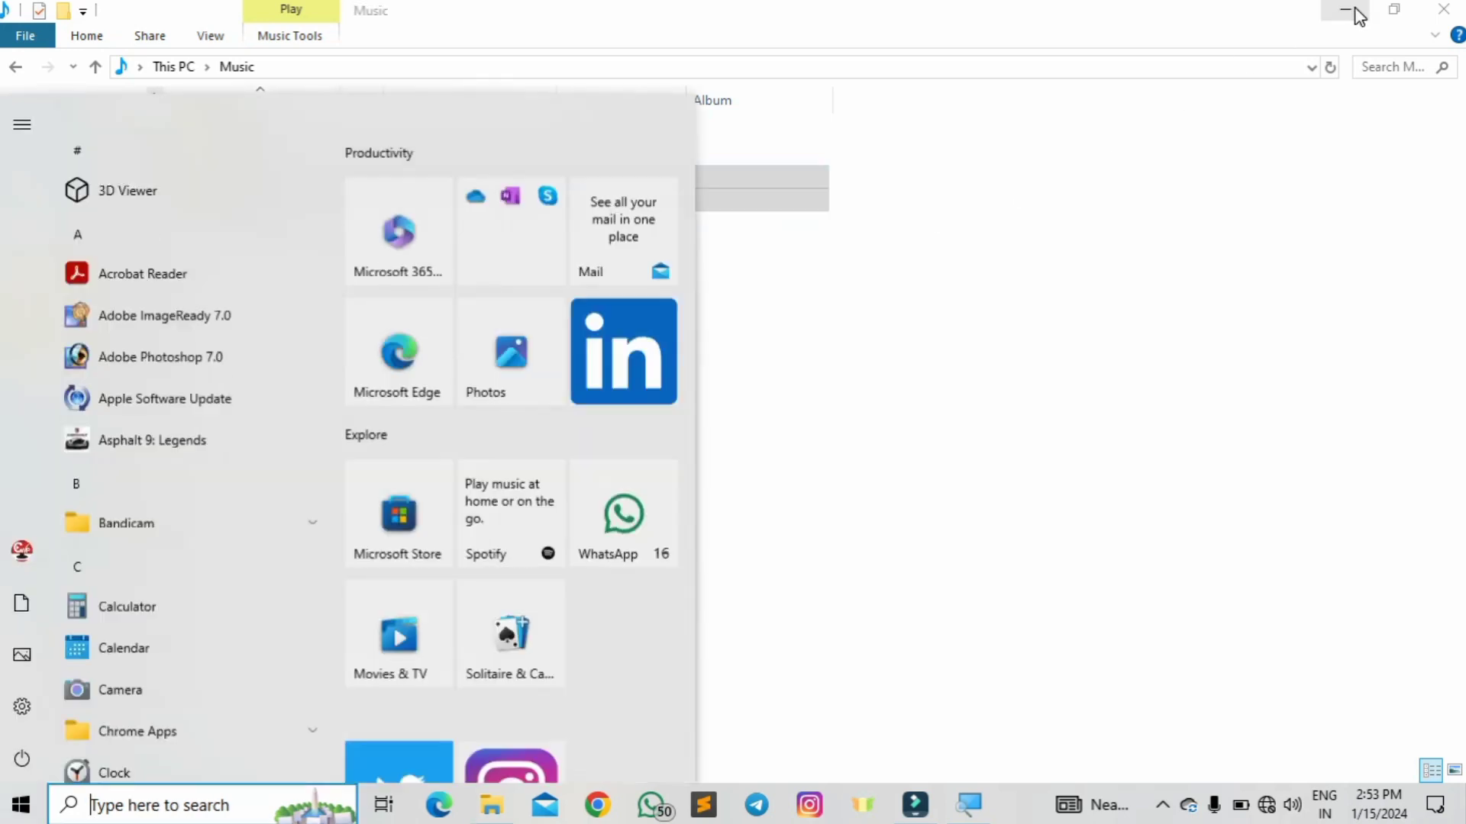
click(1357, 14)
click(1038, 177)
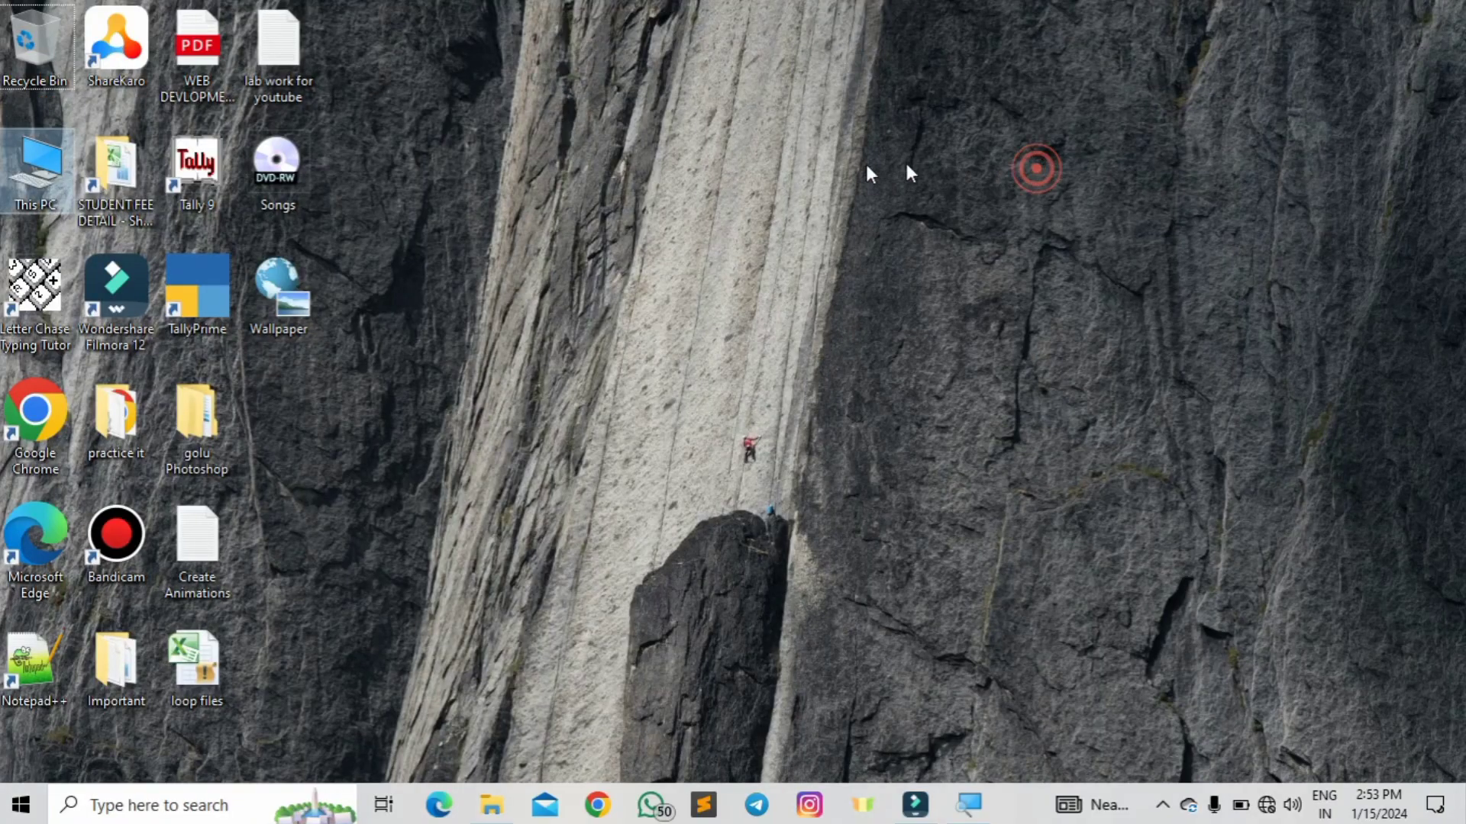
double_click(277, 164)
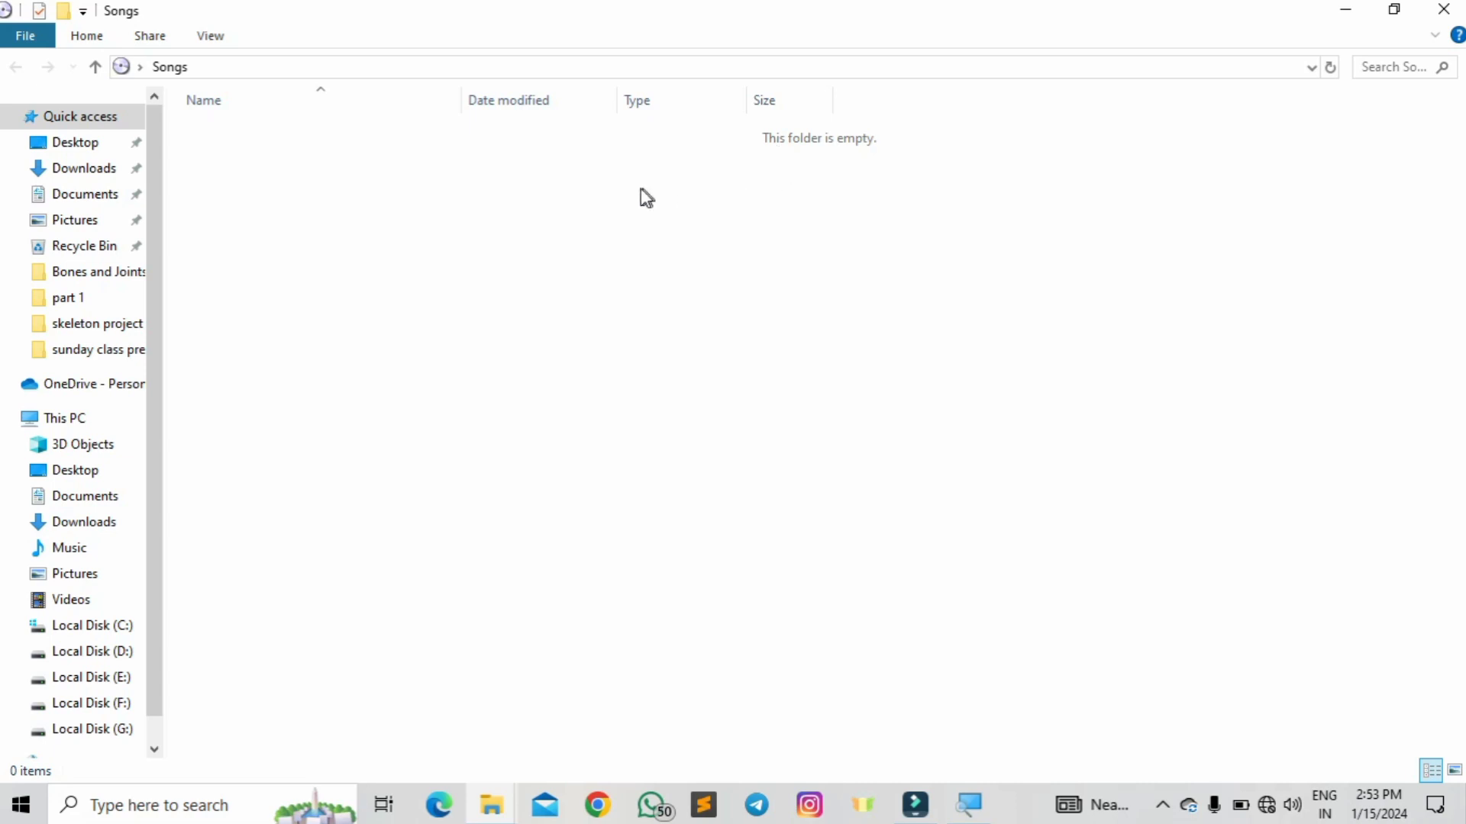
right_click(416, 201)
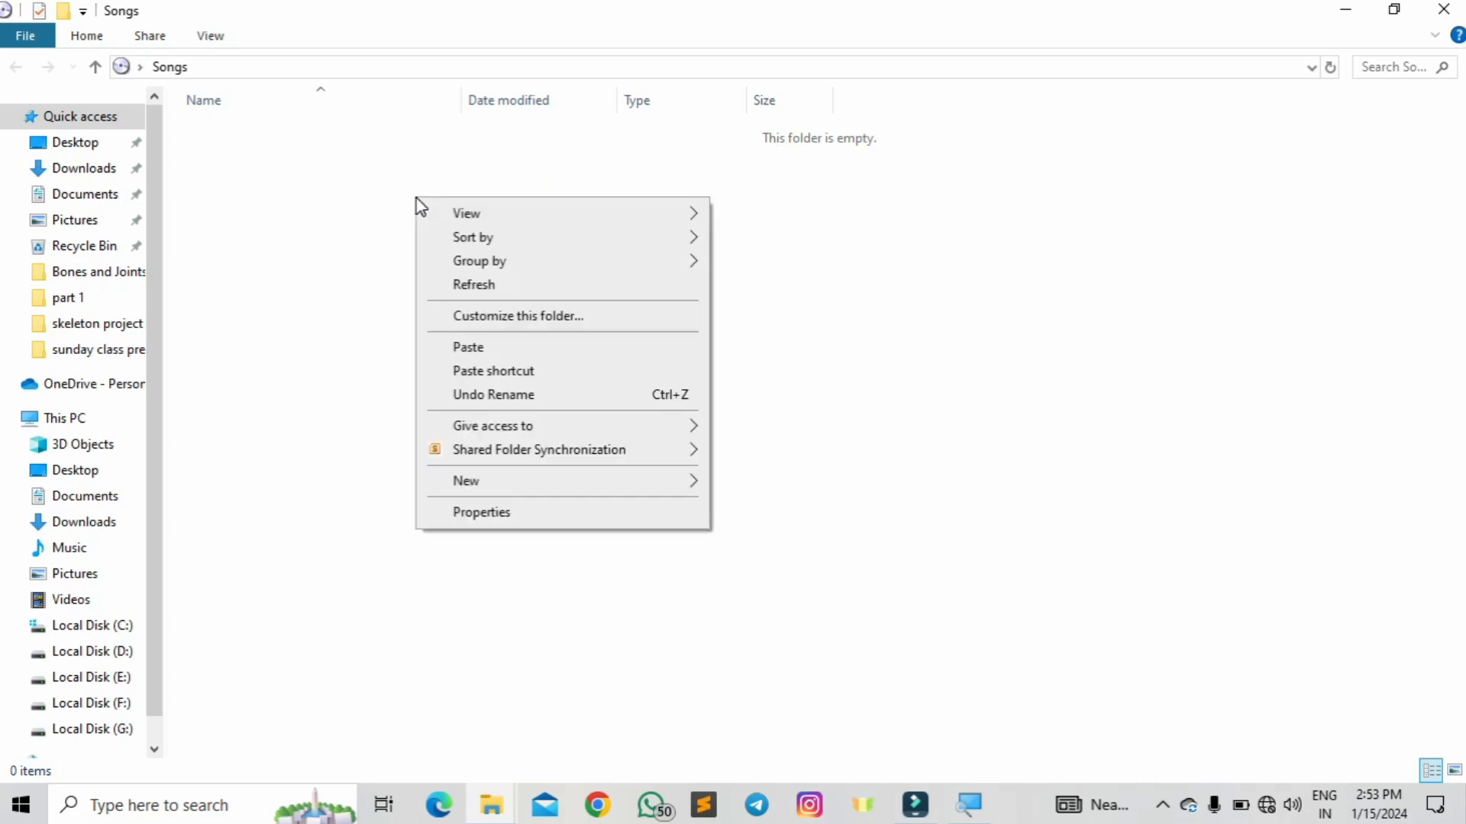
click(453, 353)
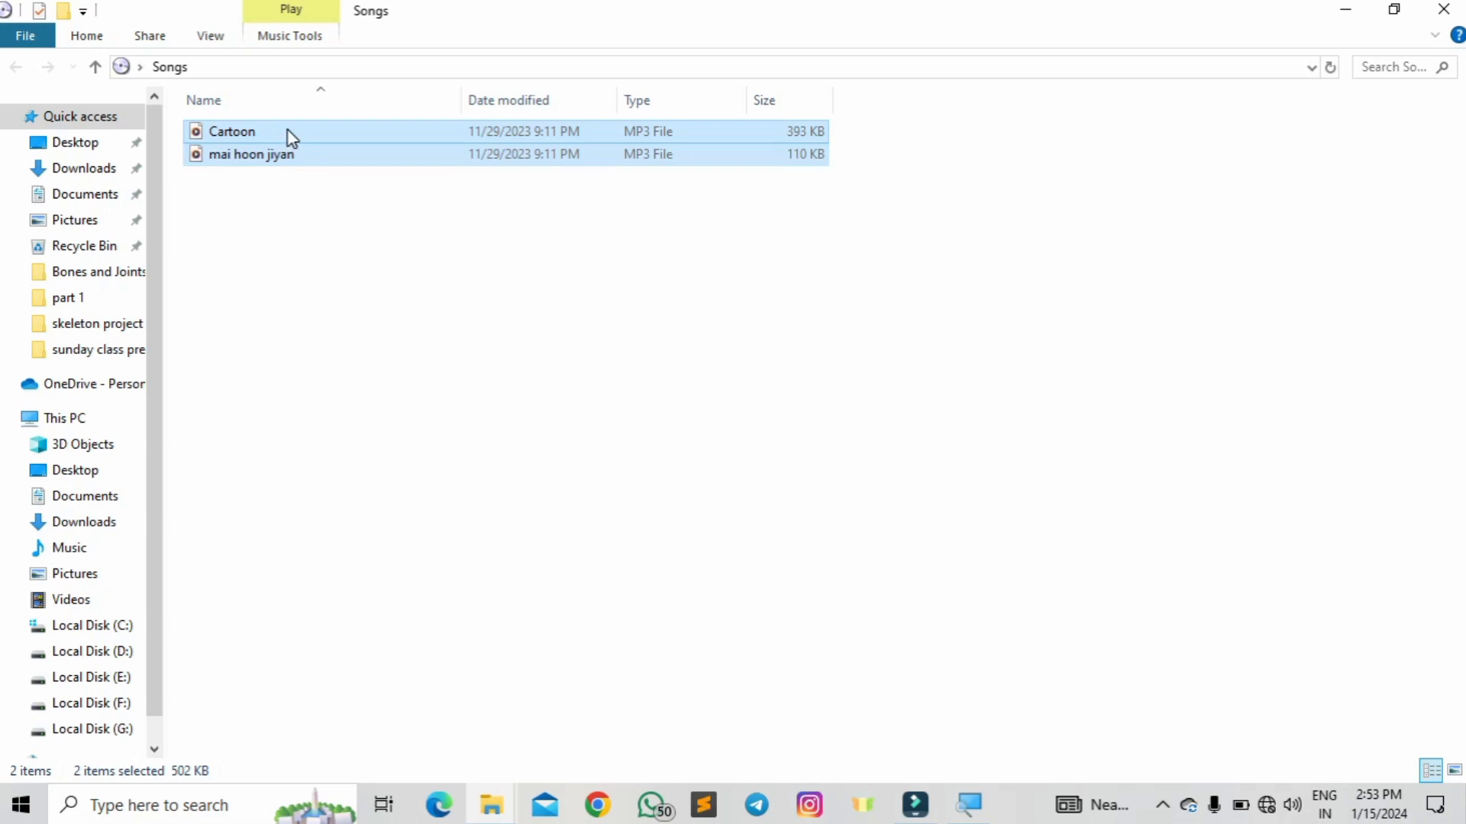
click(304, 227)
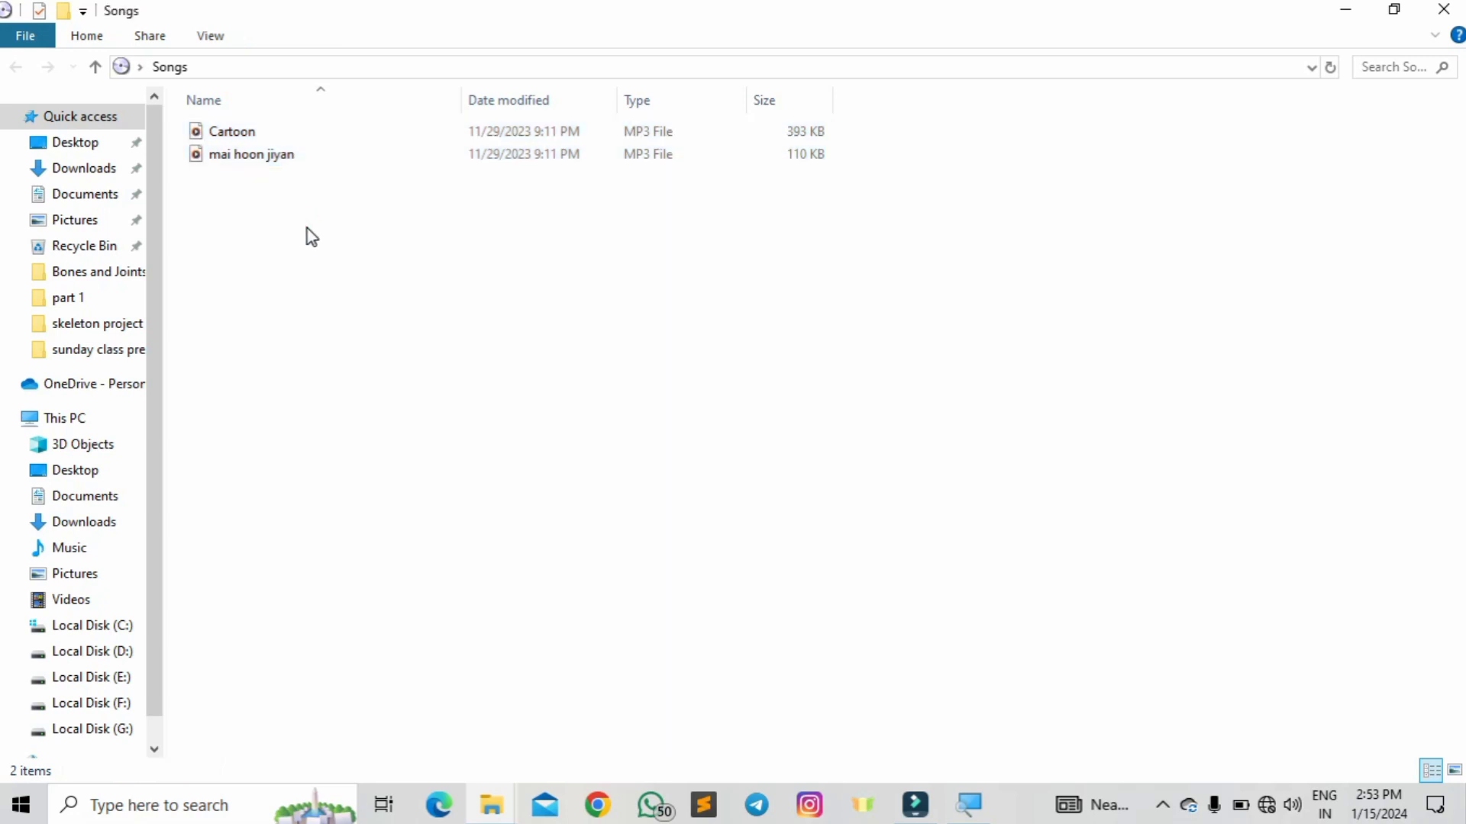
Step: Delete both audio files from the Songs folder and paste them in again
drag(306, 253, 250, 113)
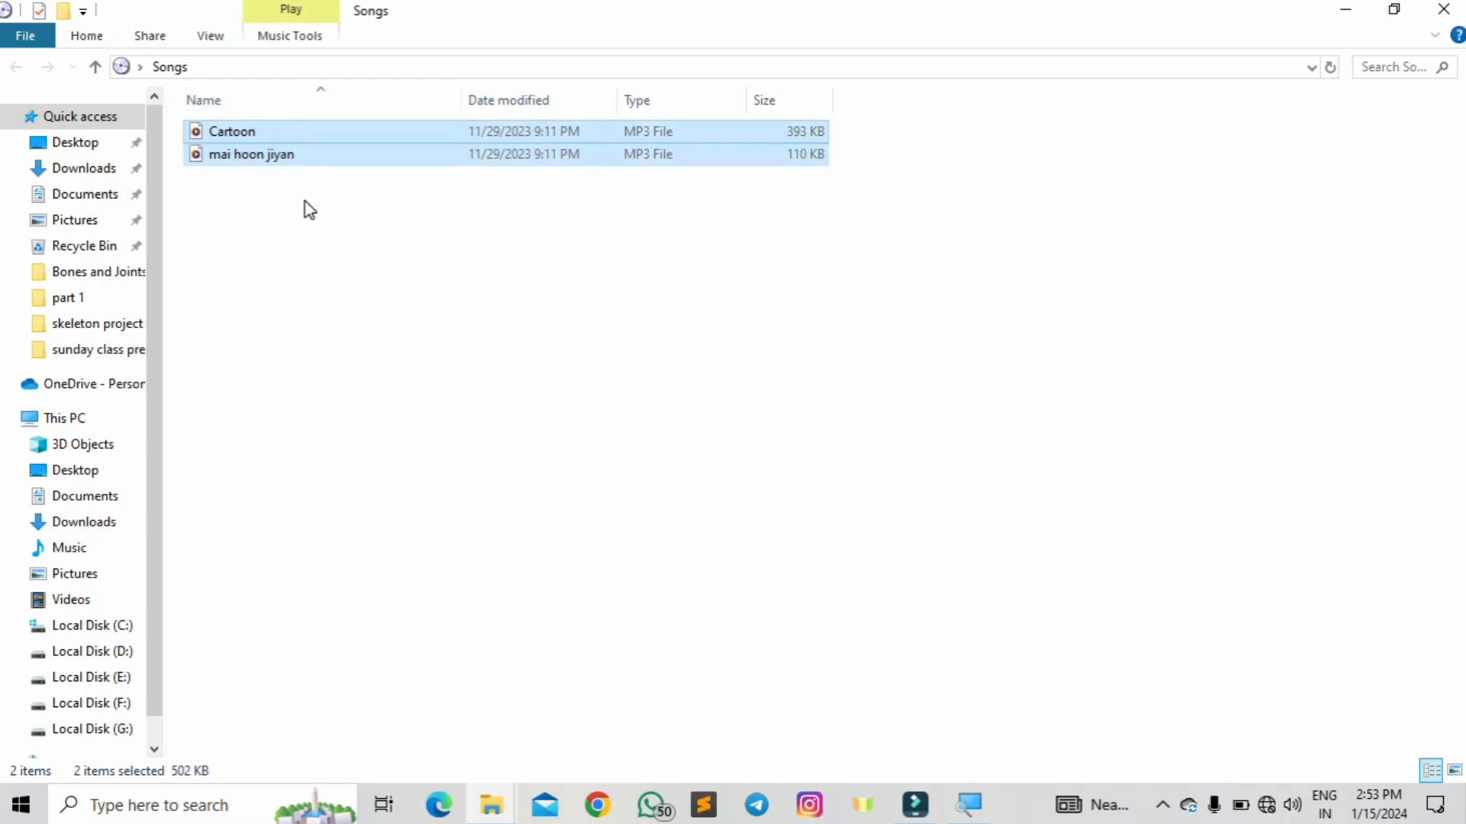
key(Delete)
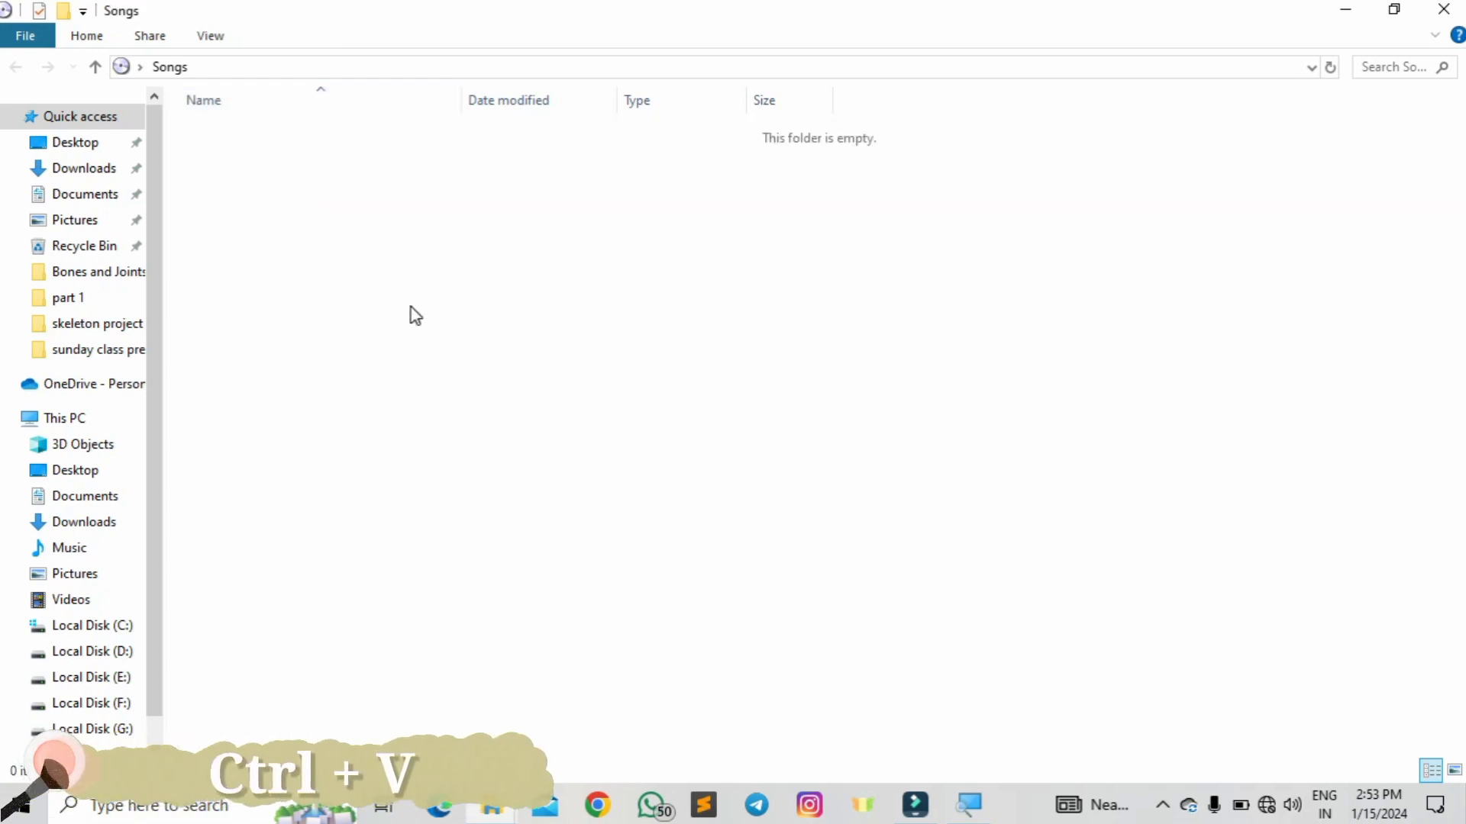
key(ctrl+v)
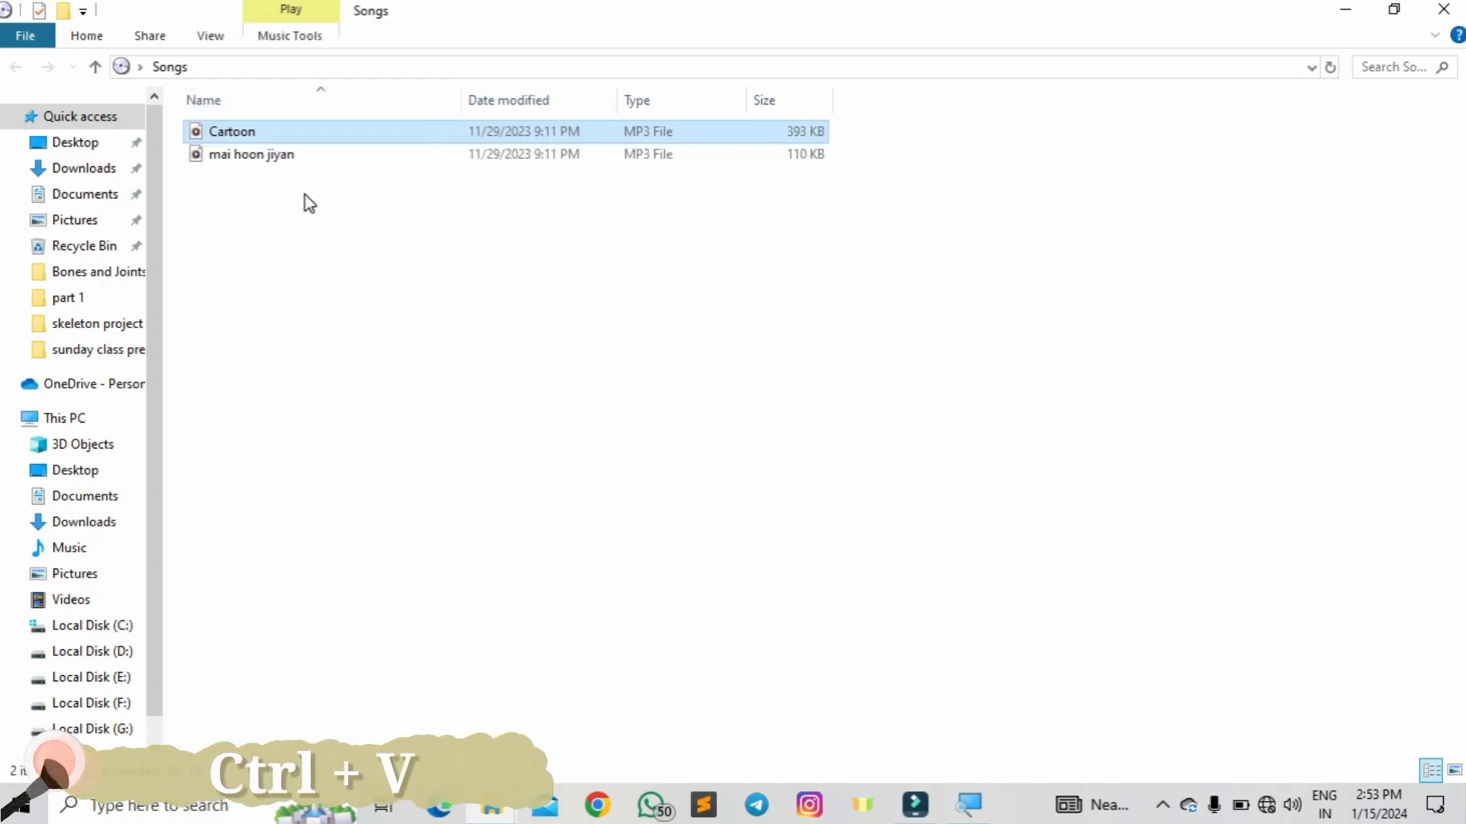
drag(304, 192, 285, 125)
click(324, 194)
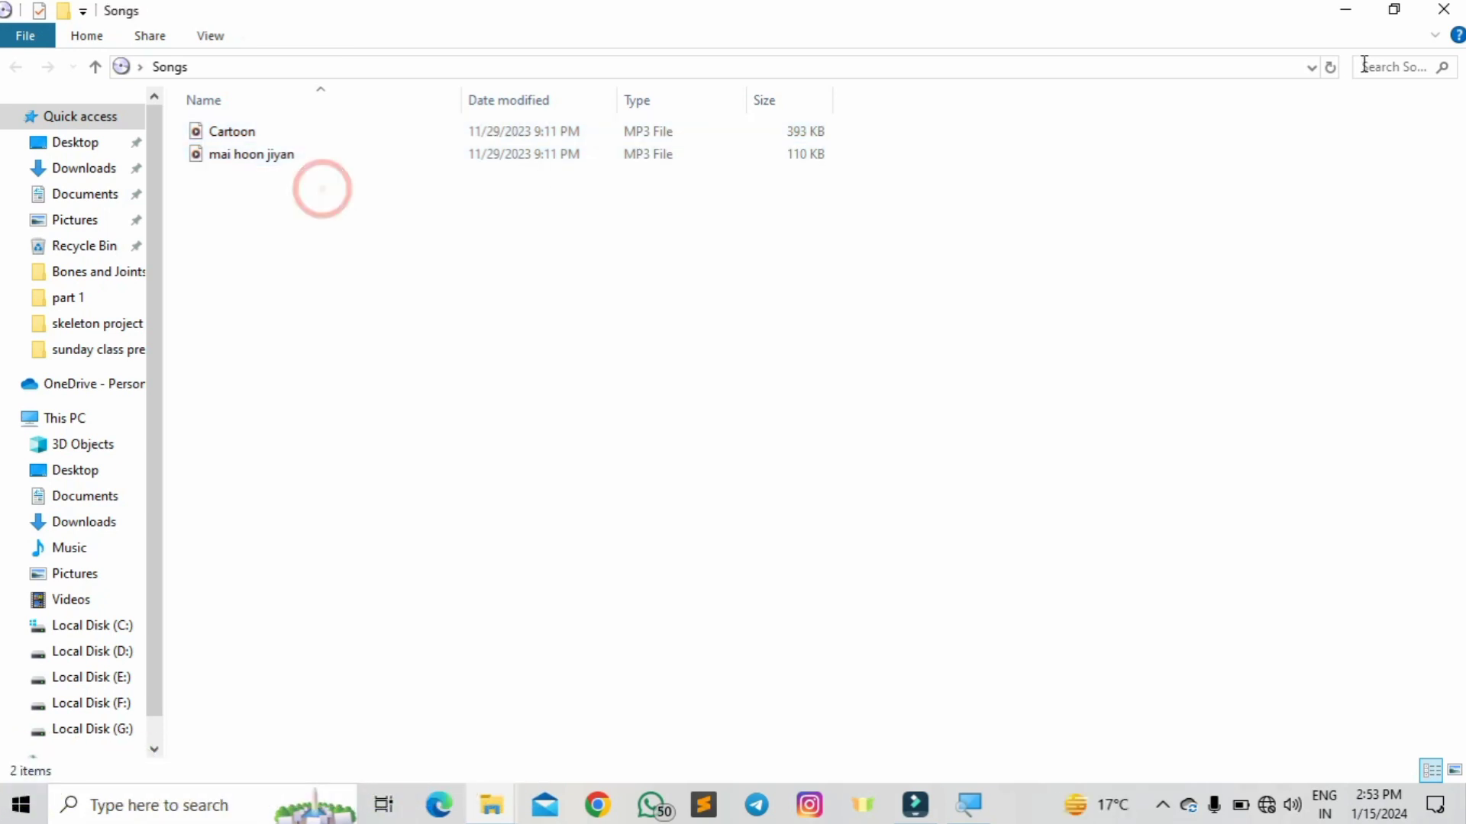
Step: Return to the desktop and open the Music folder through This PC
click(1361, 15)
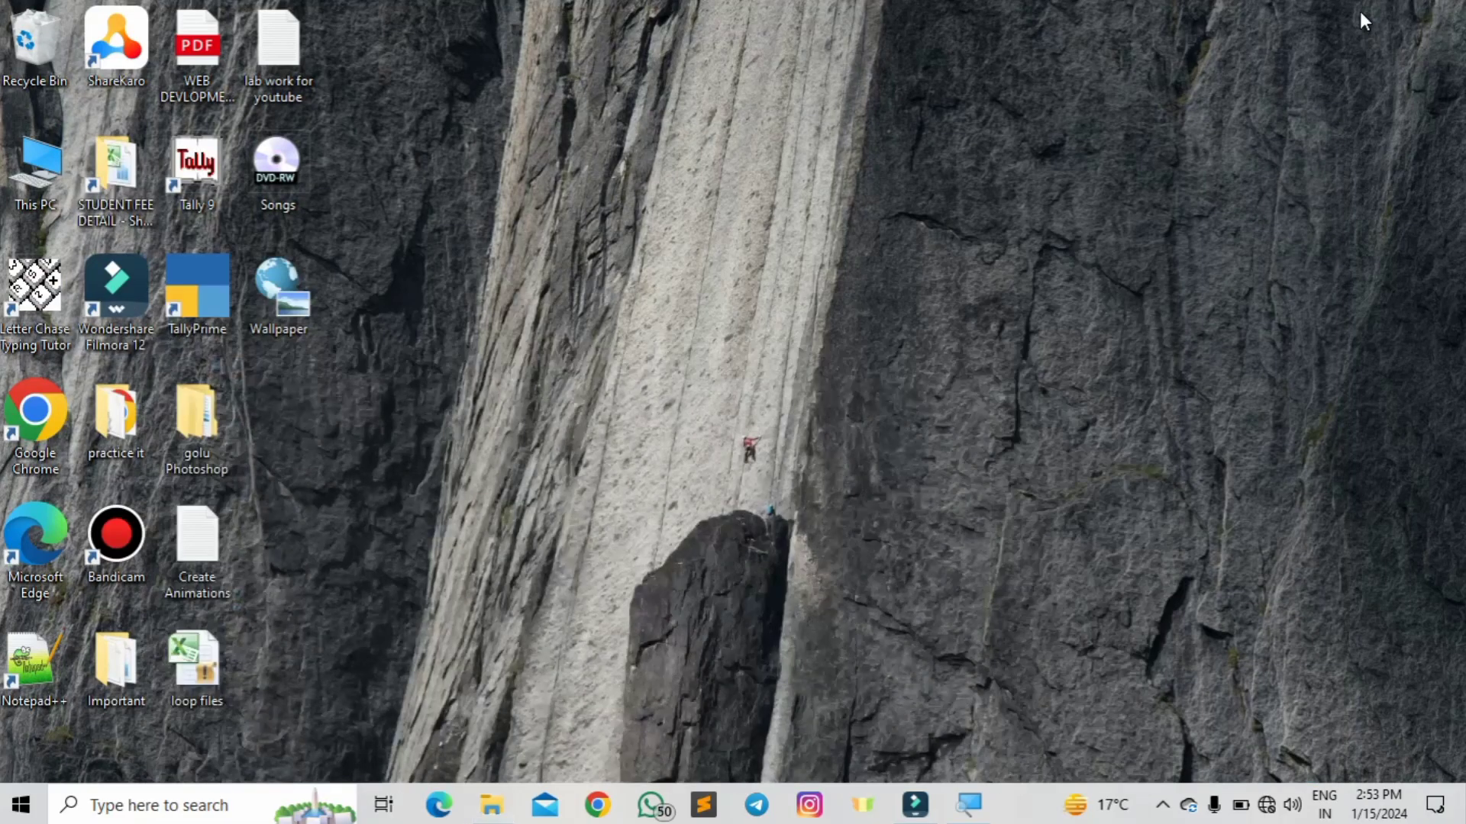
right_click(643, 89)
click(698, 149)
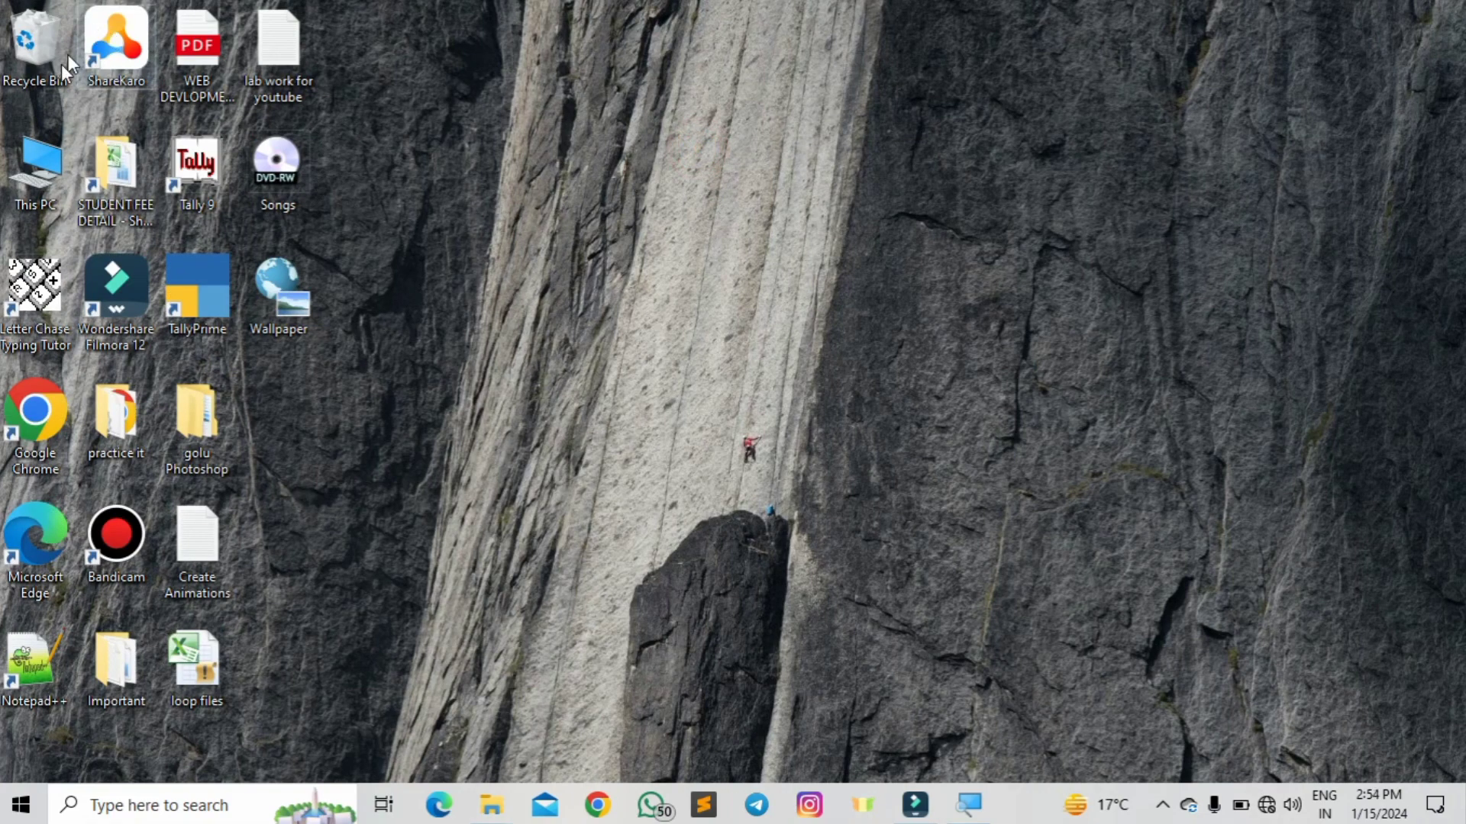
double_click(29, 189)
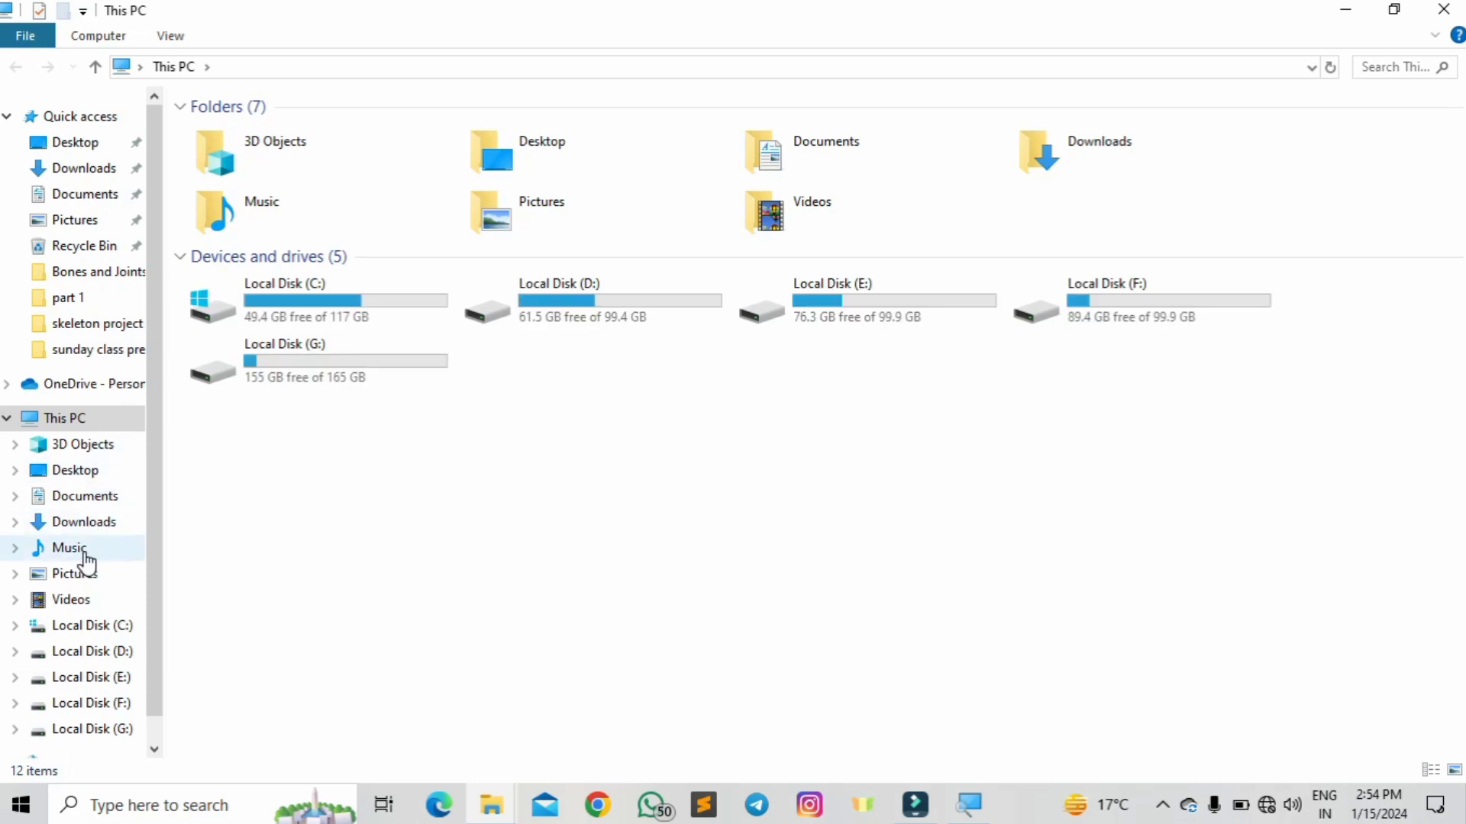
click(84, 549)
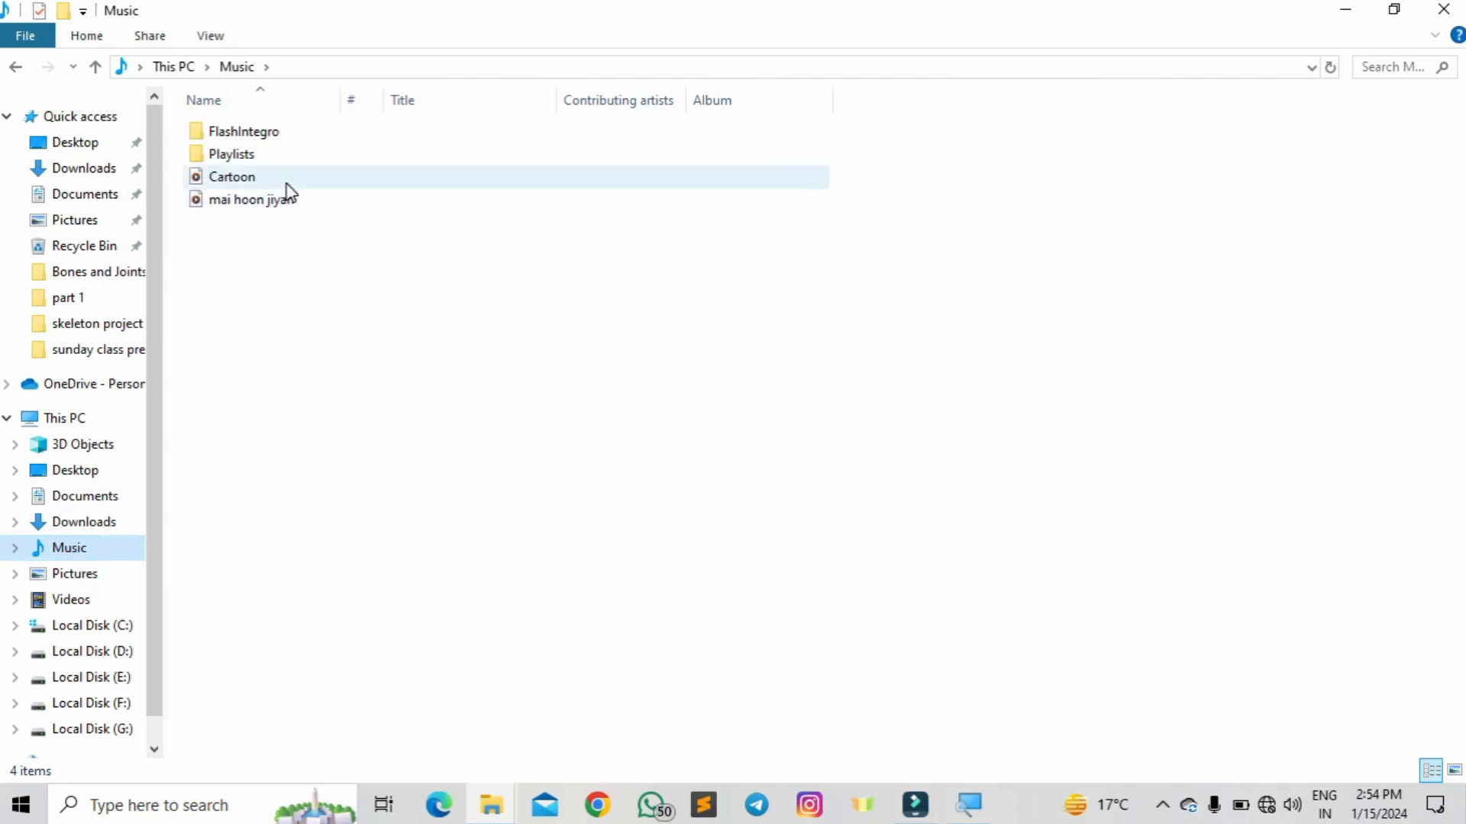
Step: Play mai hoon jiyan in Media Player and close the player
click(272, 200)
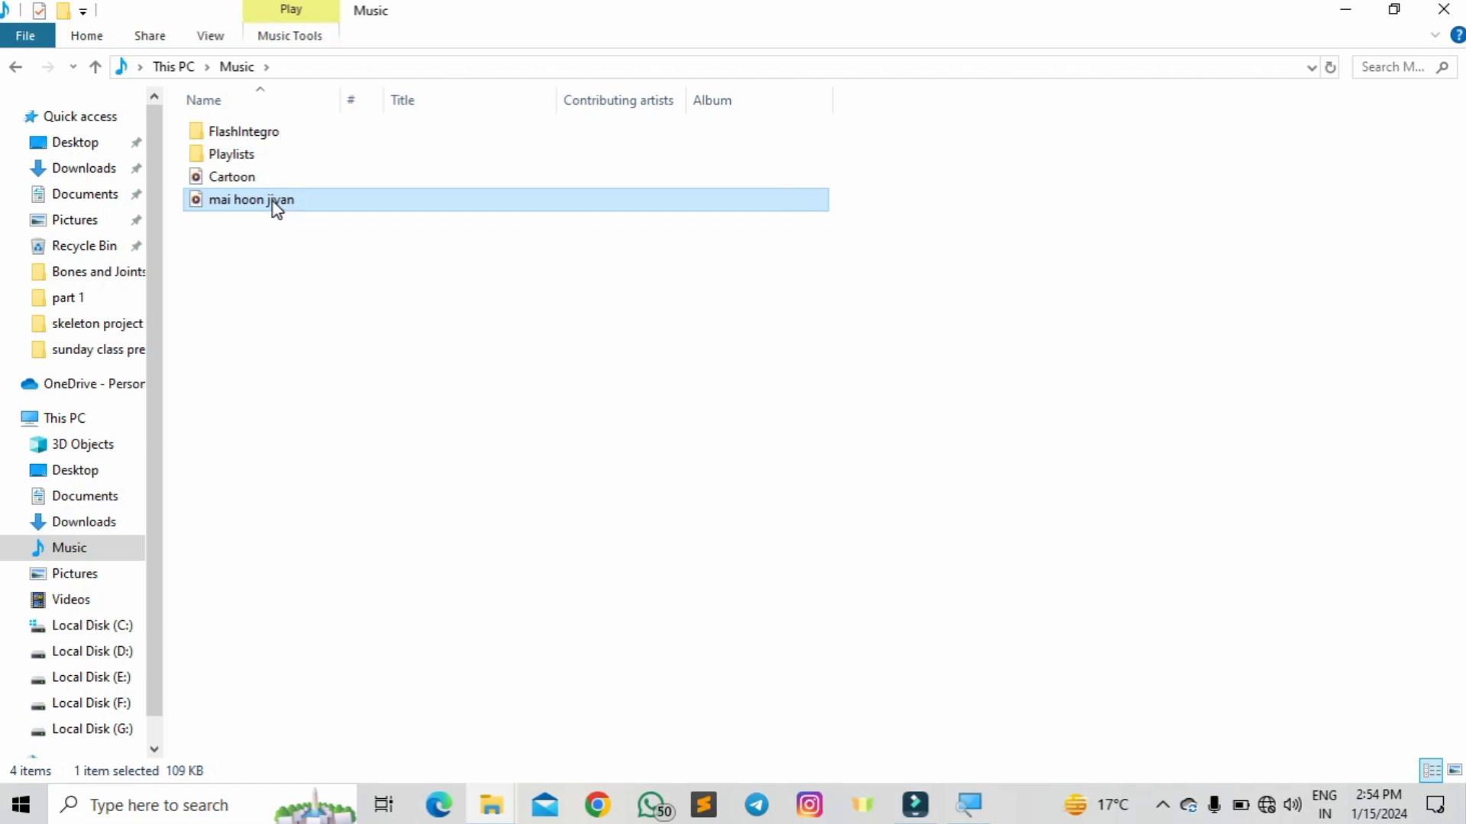
double_click(300, 198)
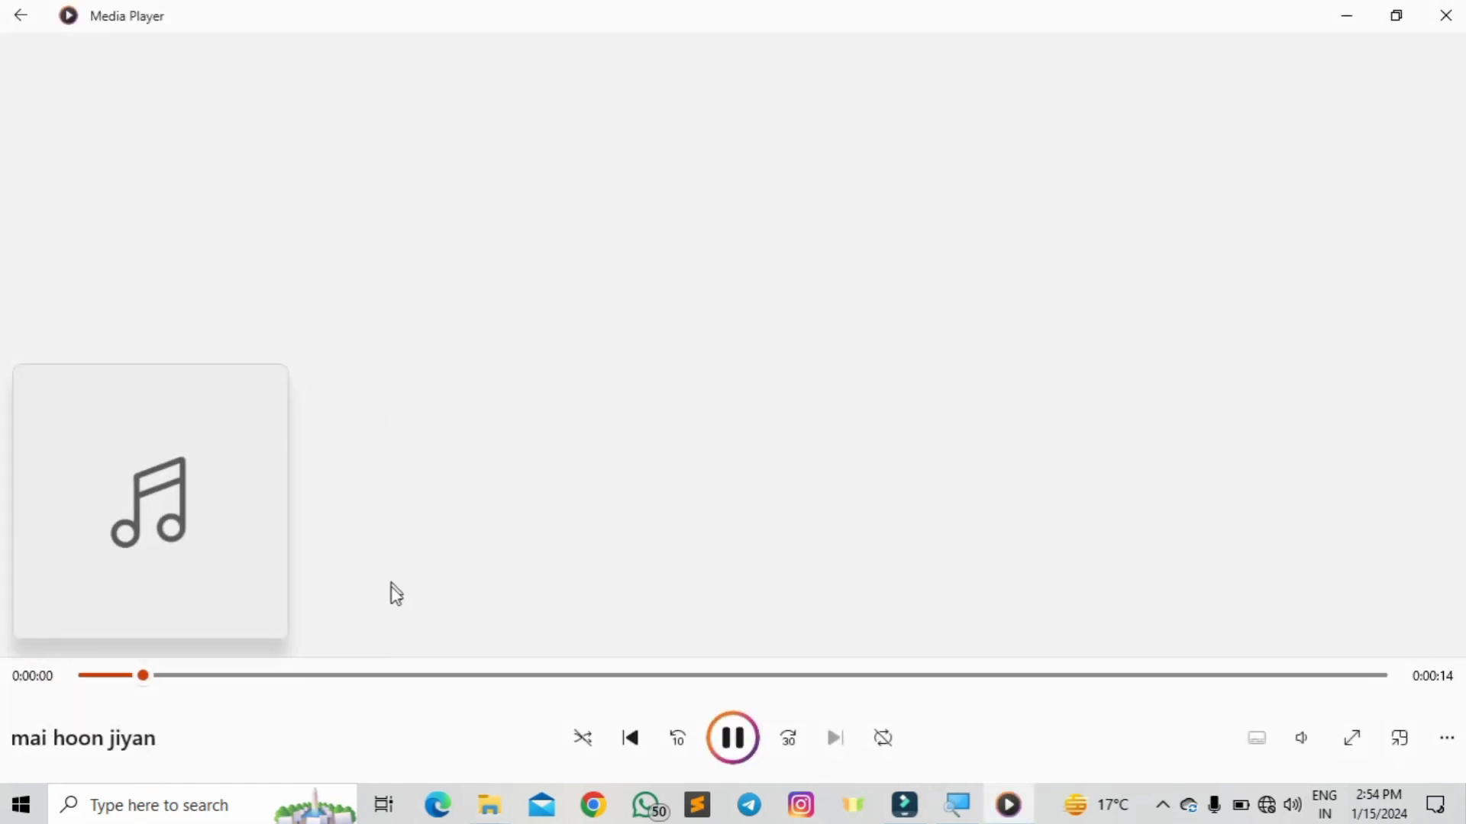
click(1447, 14)
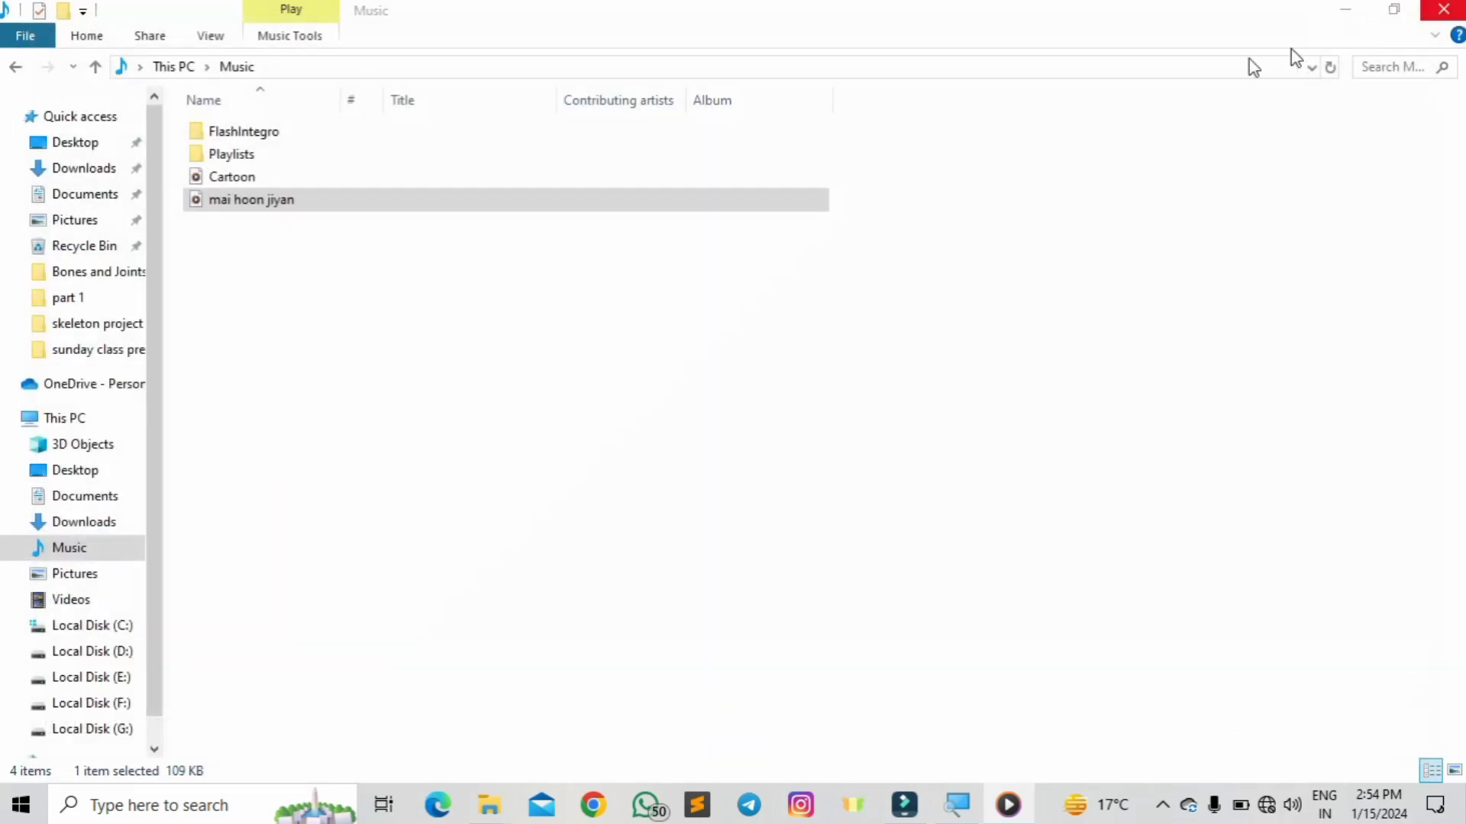
Step: Play mai hoon jiyan once more with the Open command, and clear the file selection
click(241, 200)
right_click(242, 200)
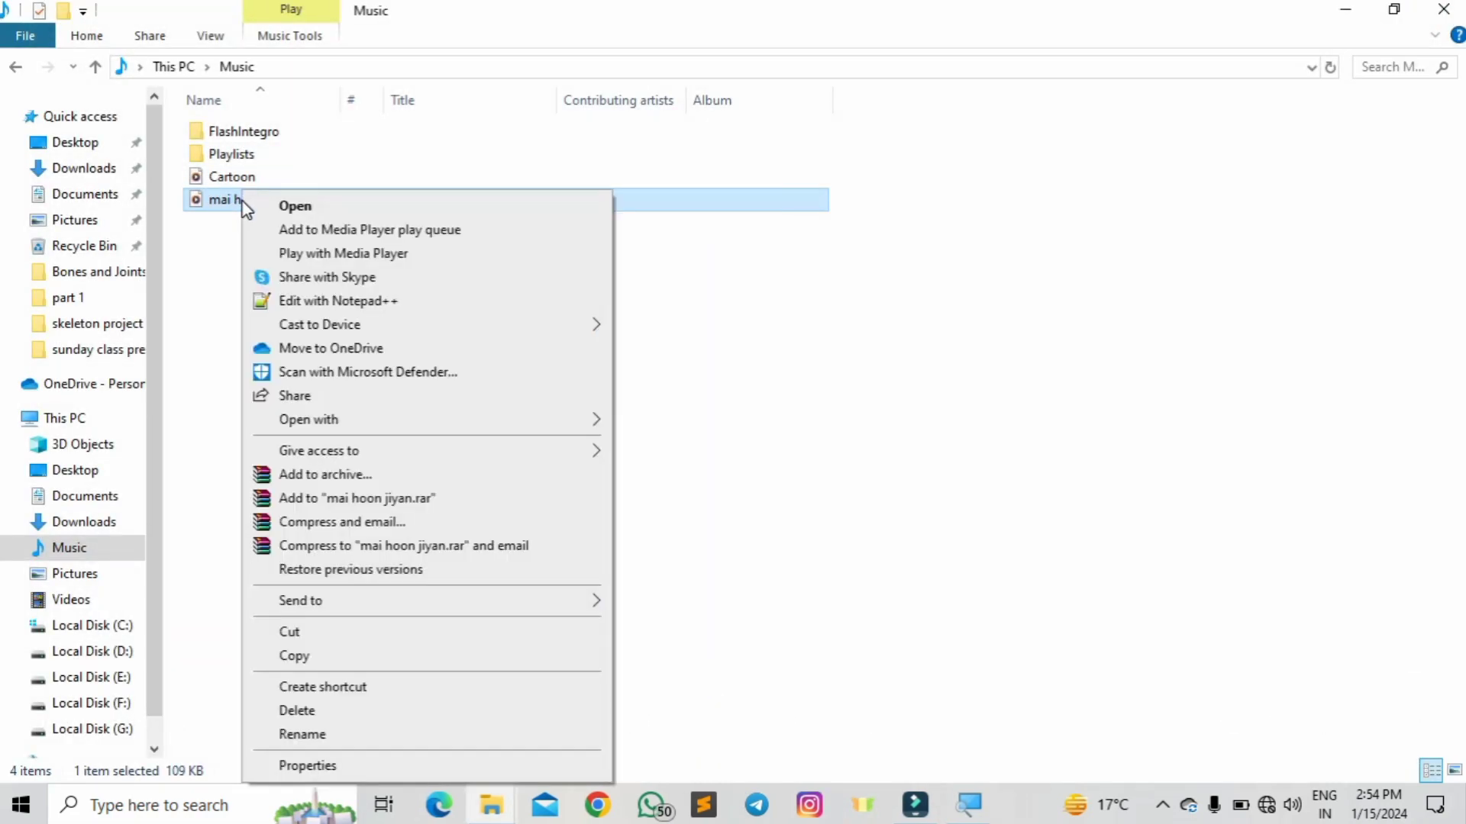
click(293, 208)
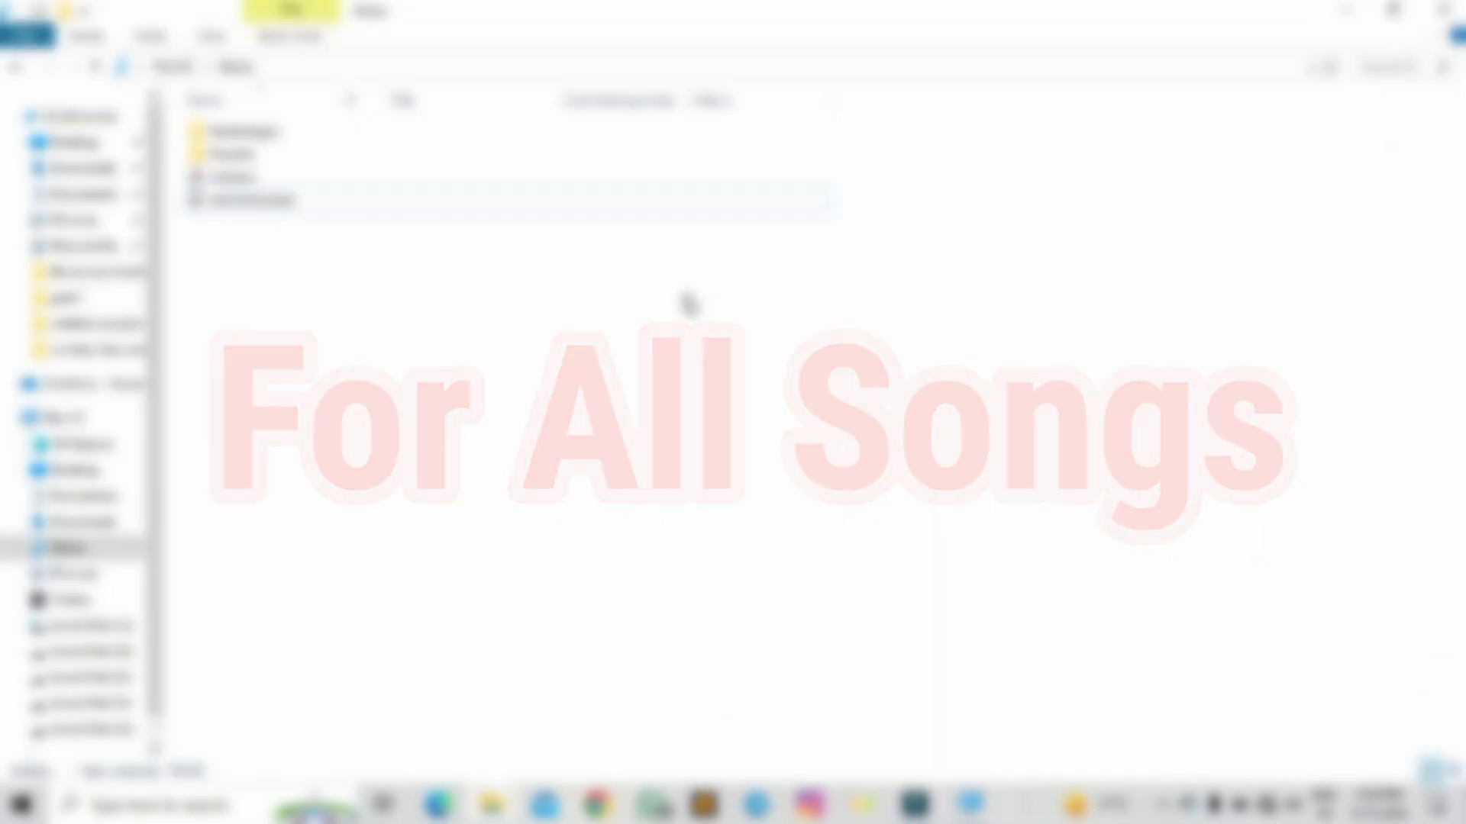
click(684, 296)
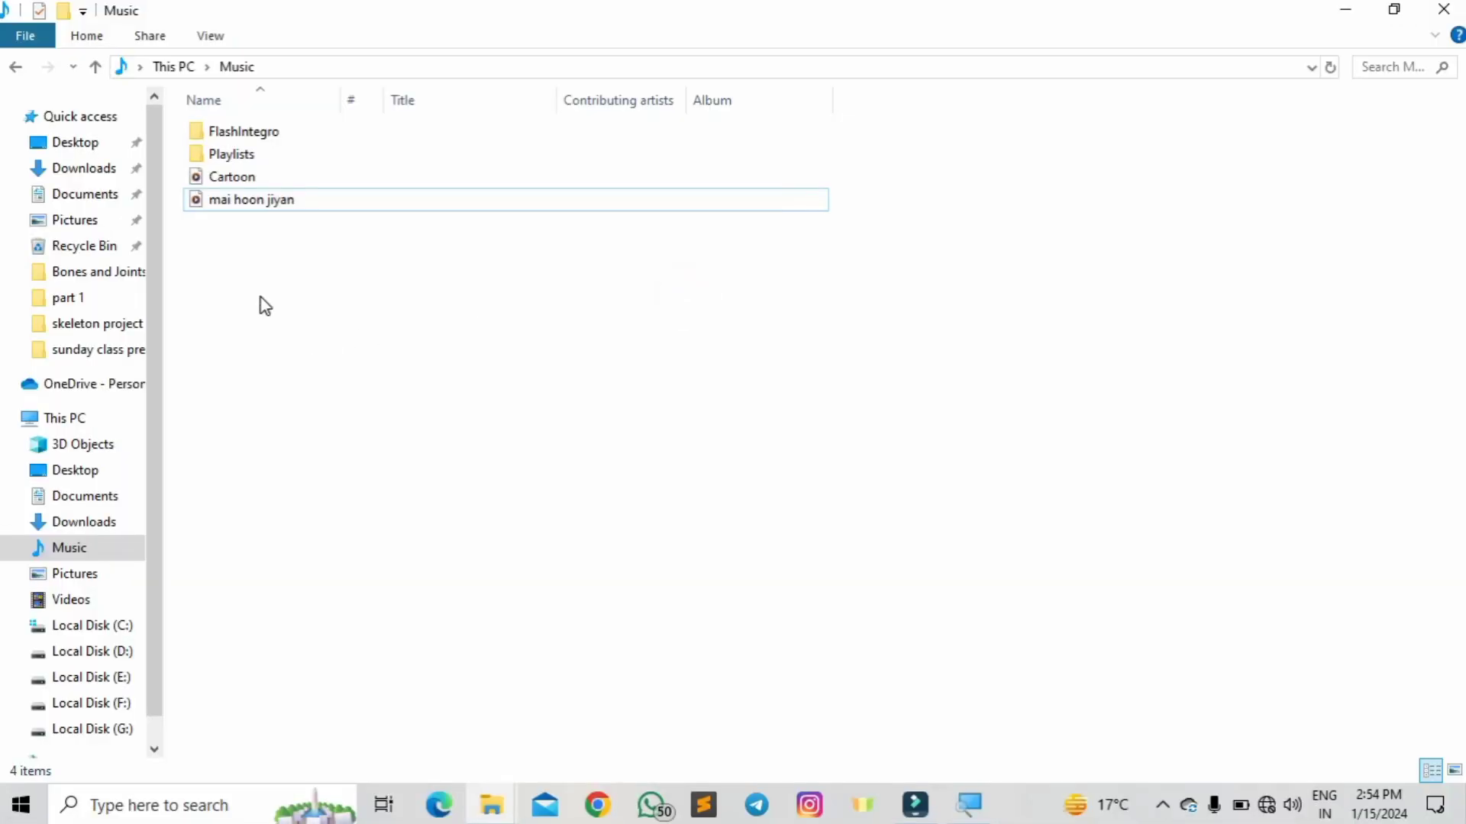
Step: Play Cartoon and mai hoon jiyan together in Media Player, skip ahead to Cartoon, and close the player
drag(258, 296, 248, 193)
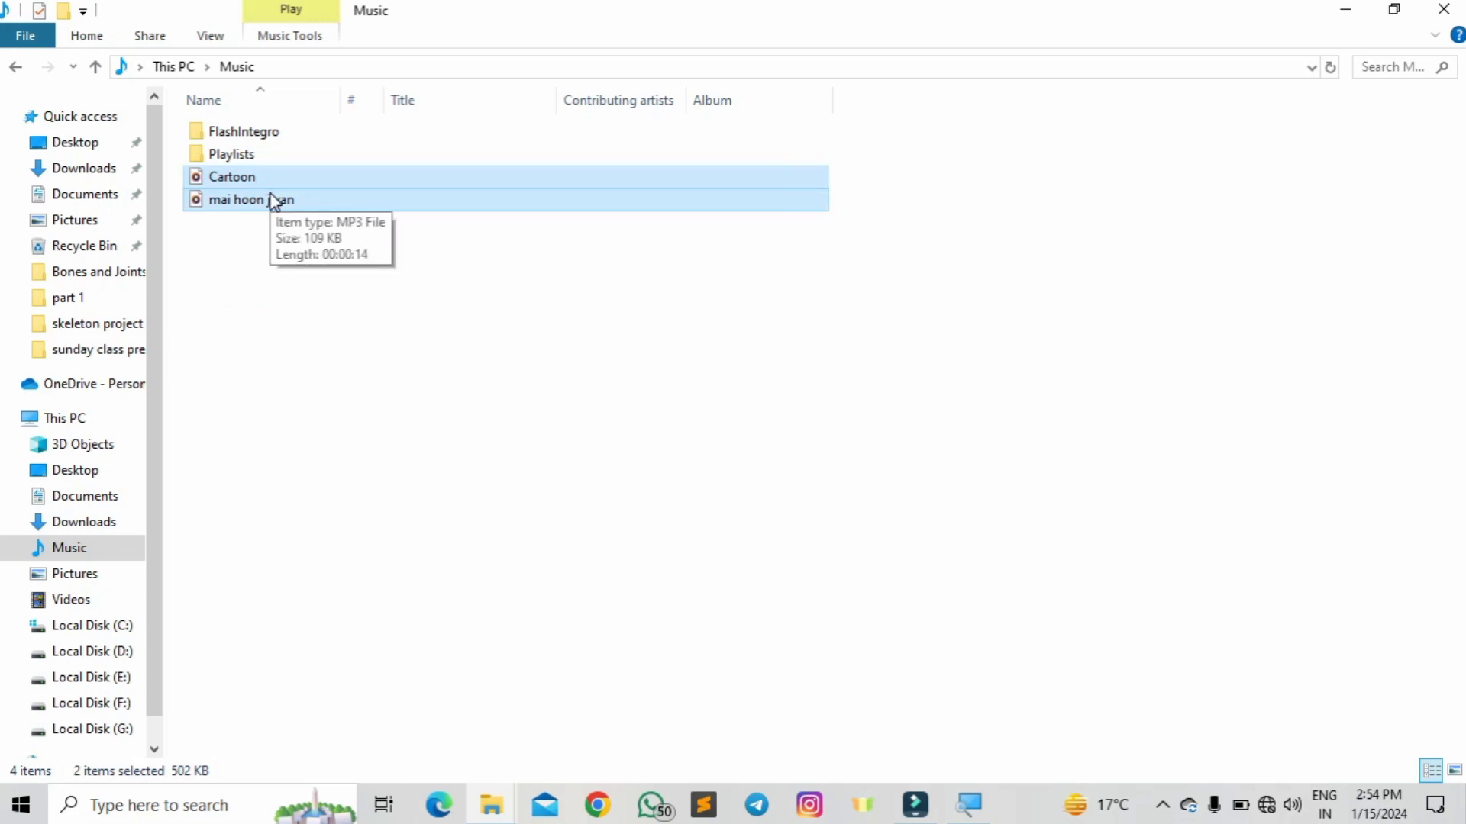
key(Return)
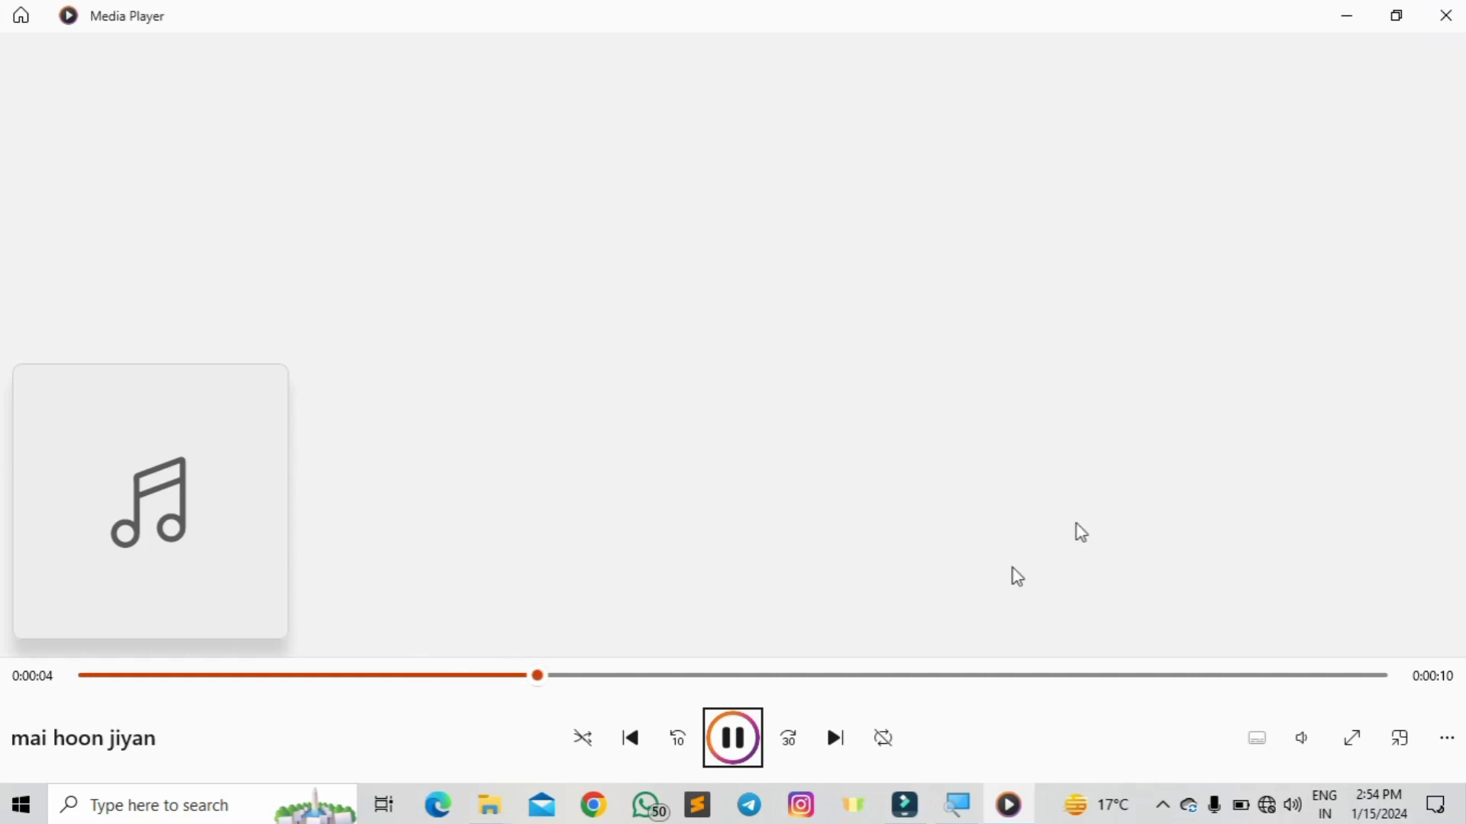
click(845, 751)
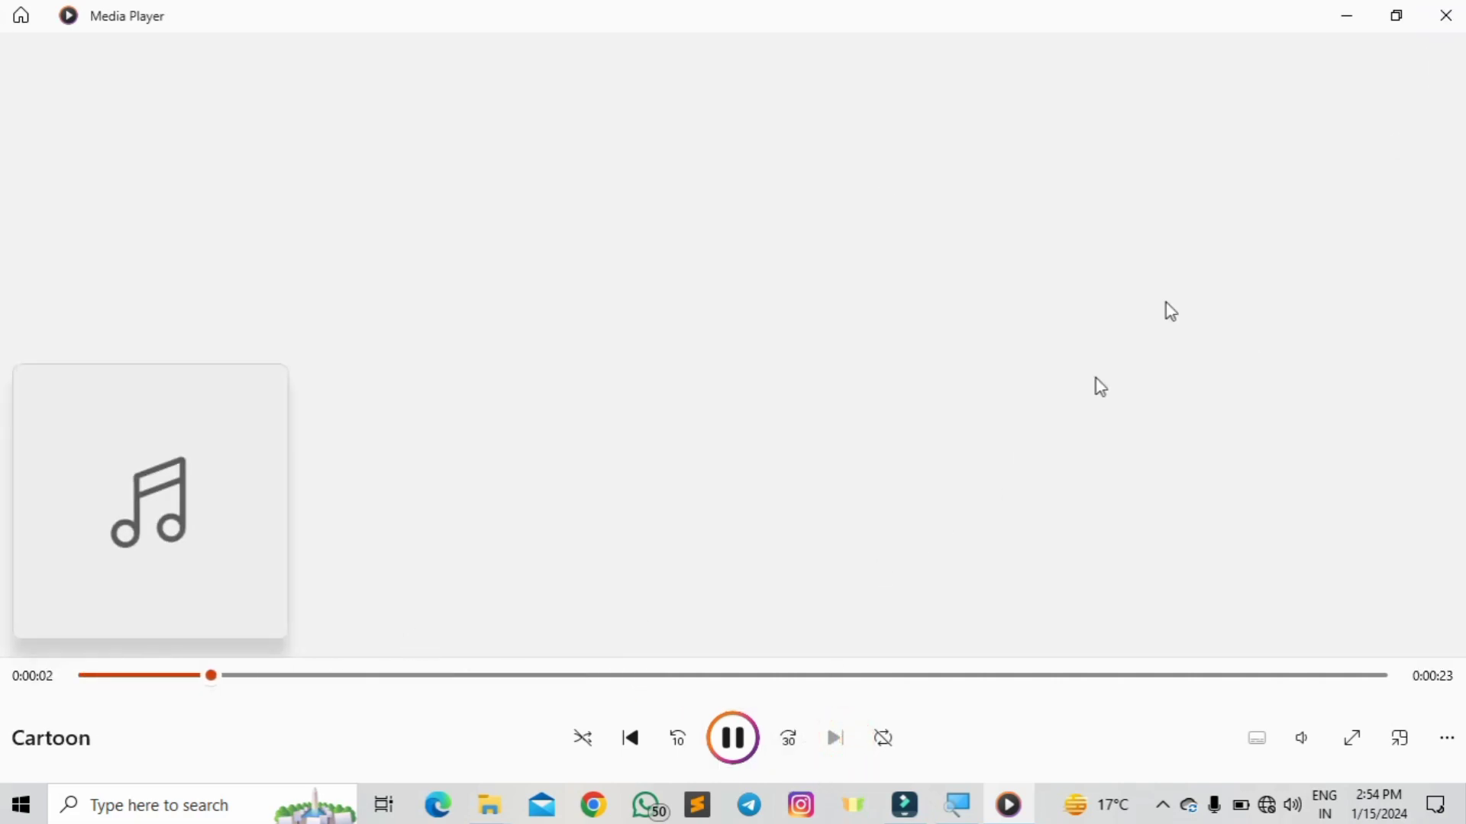
click(1444, 15)
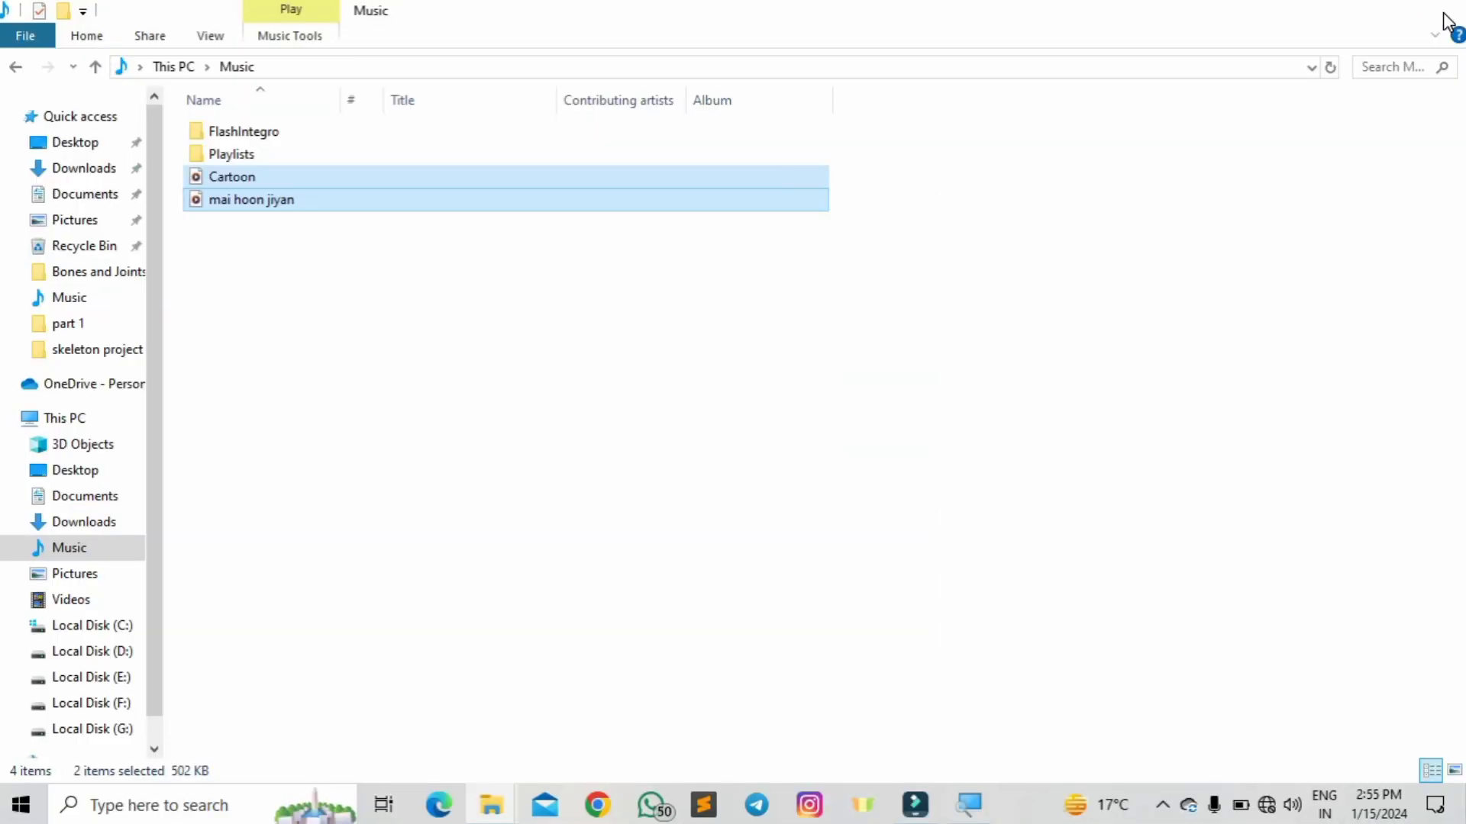
Step: Close the Music folder and open the All Photographs folder inside Pictures from This PC
click(1444, 13)
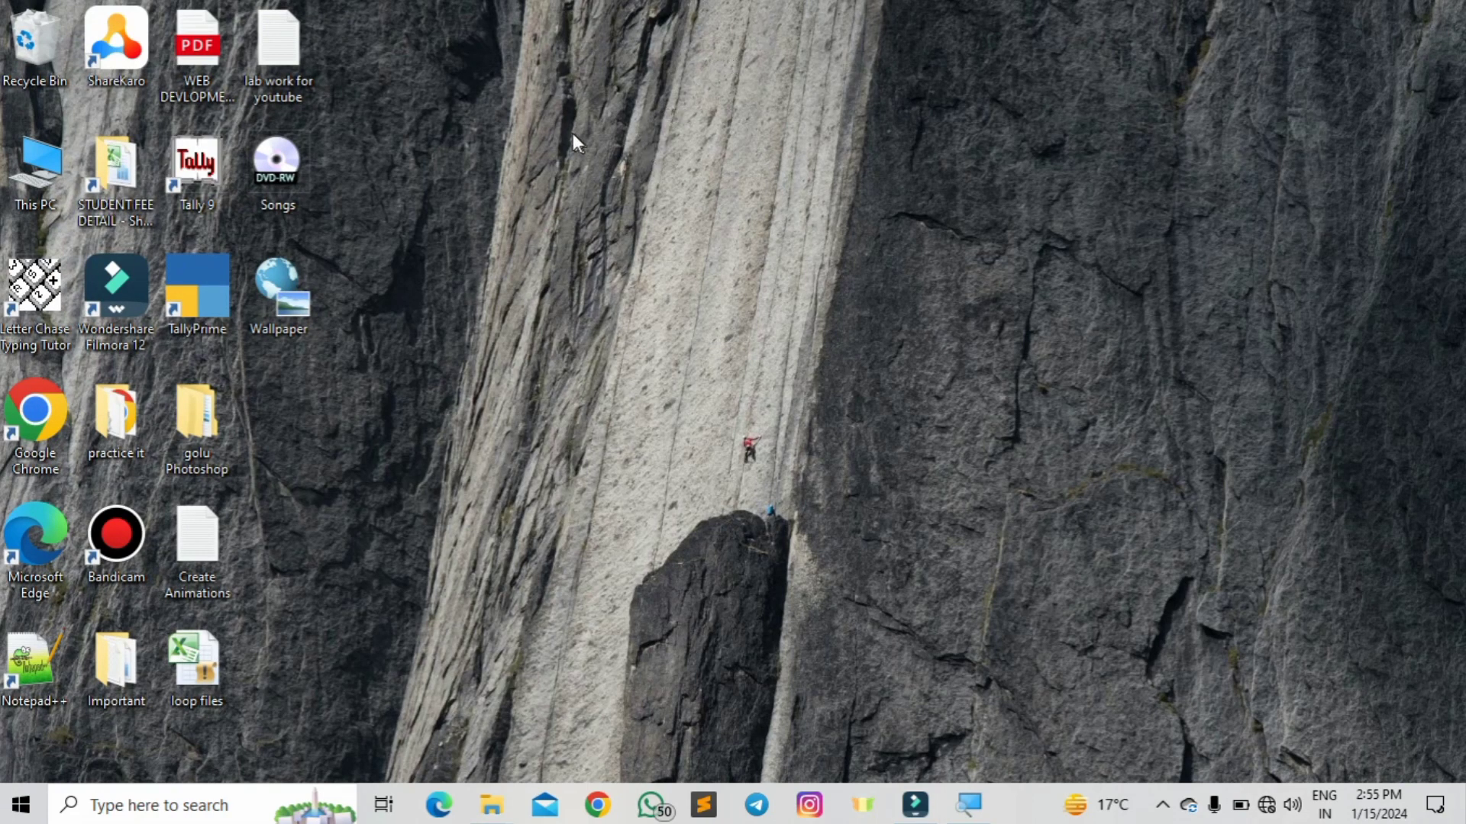
right_click(579, 67)
click(634, 131)
double_click(51, 172)
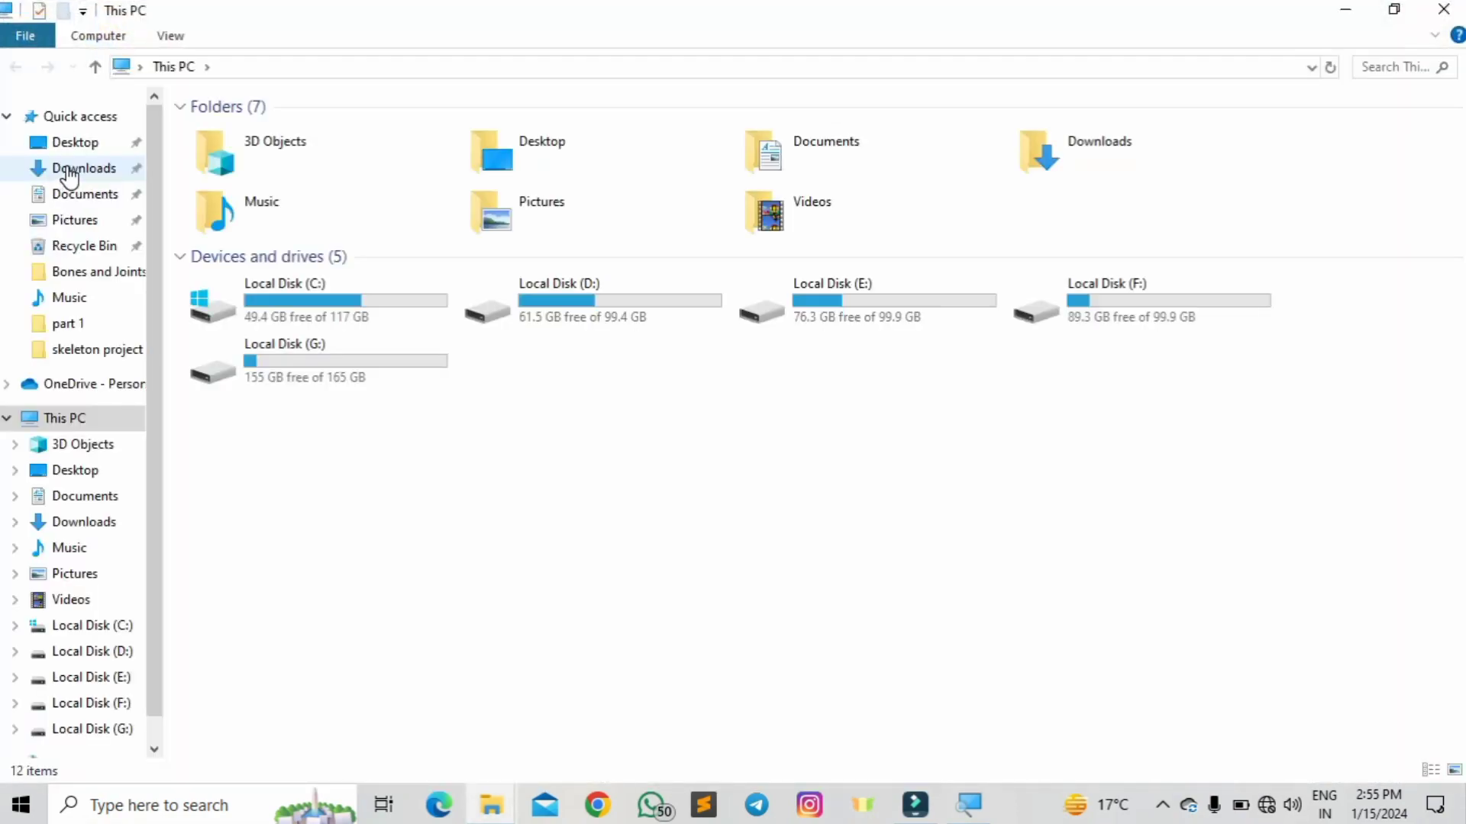
click(84, 222)
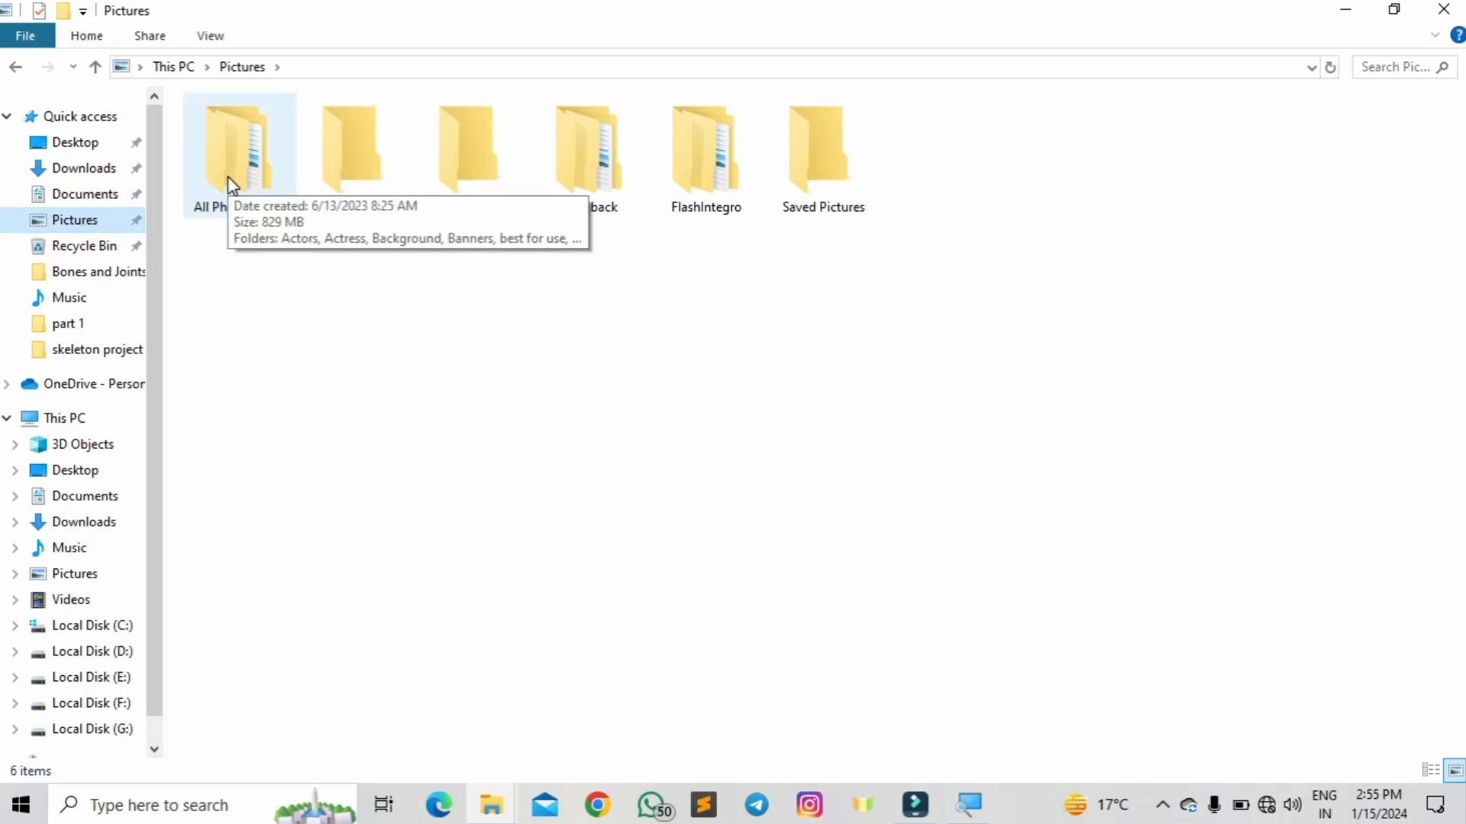
double_click(233, 186)
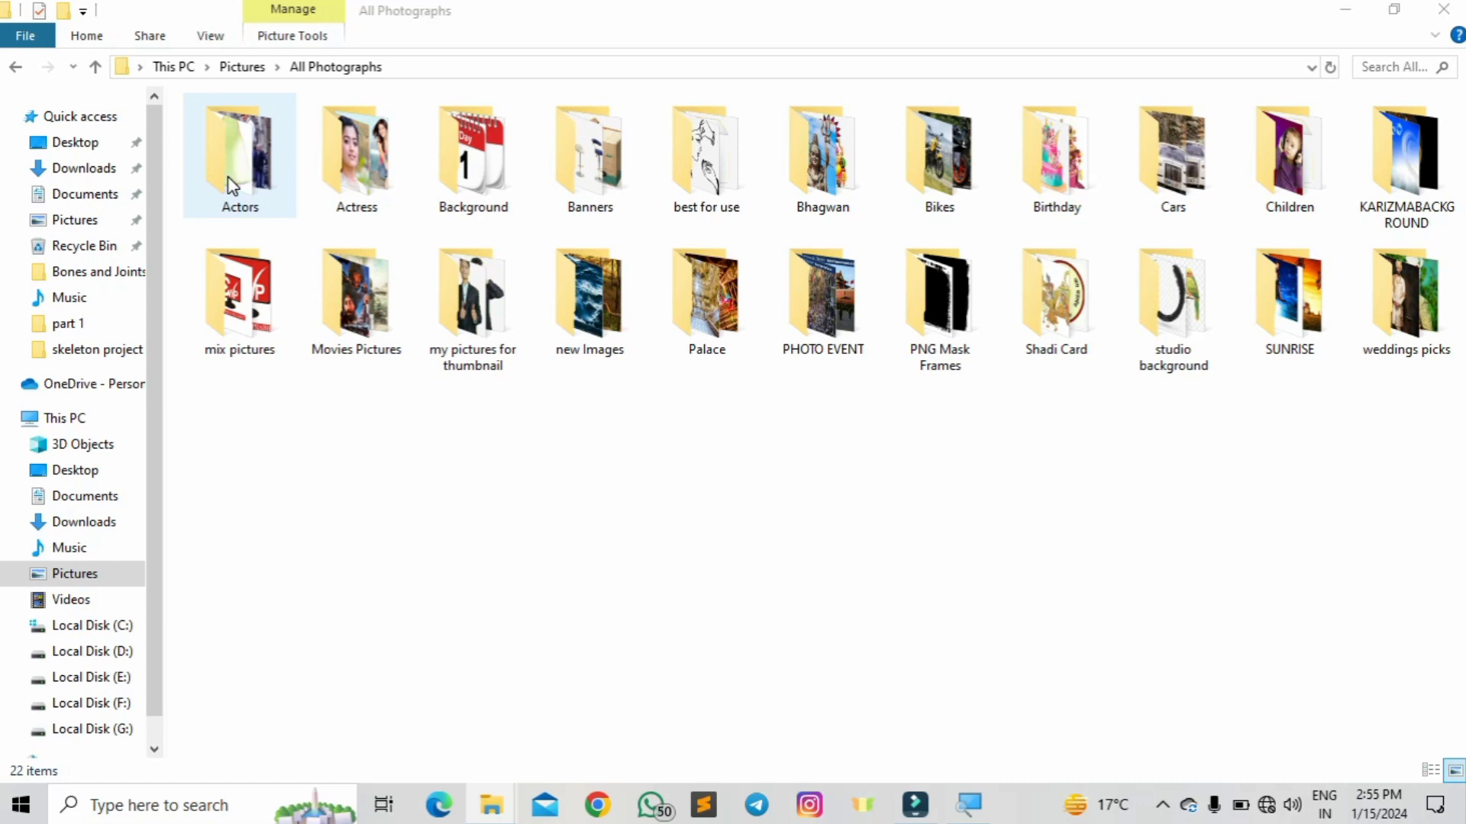
Step: Open the Actress folder inside All Photographs
double_click(370, 208)
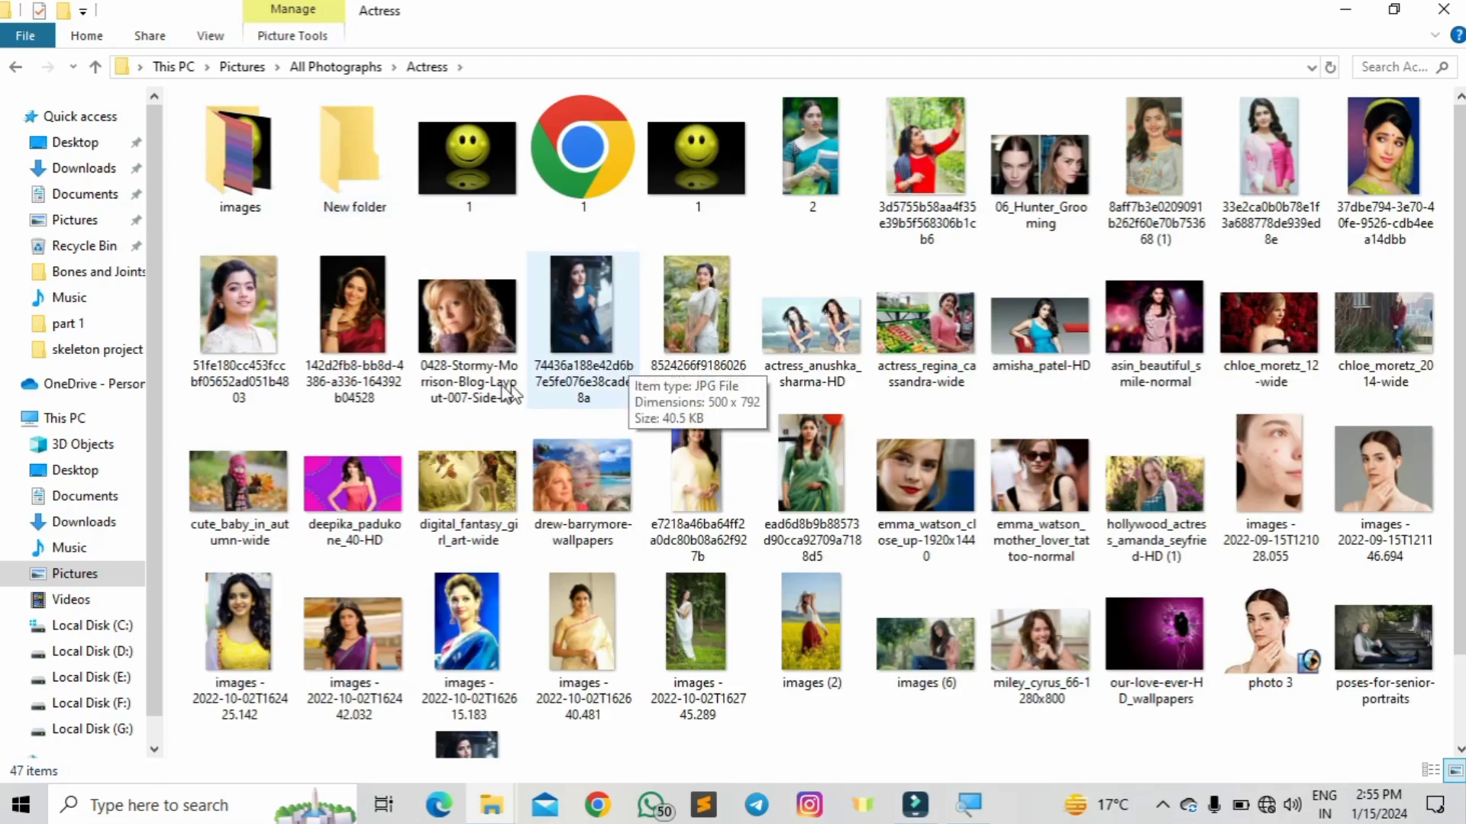
click(236, 321)
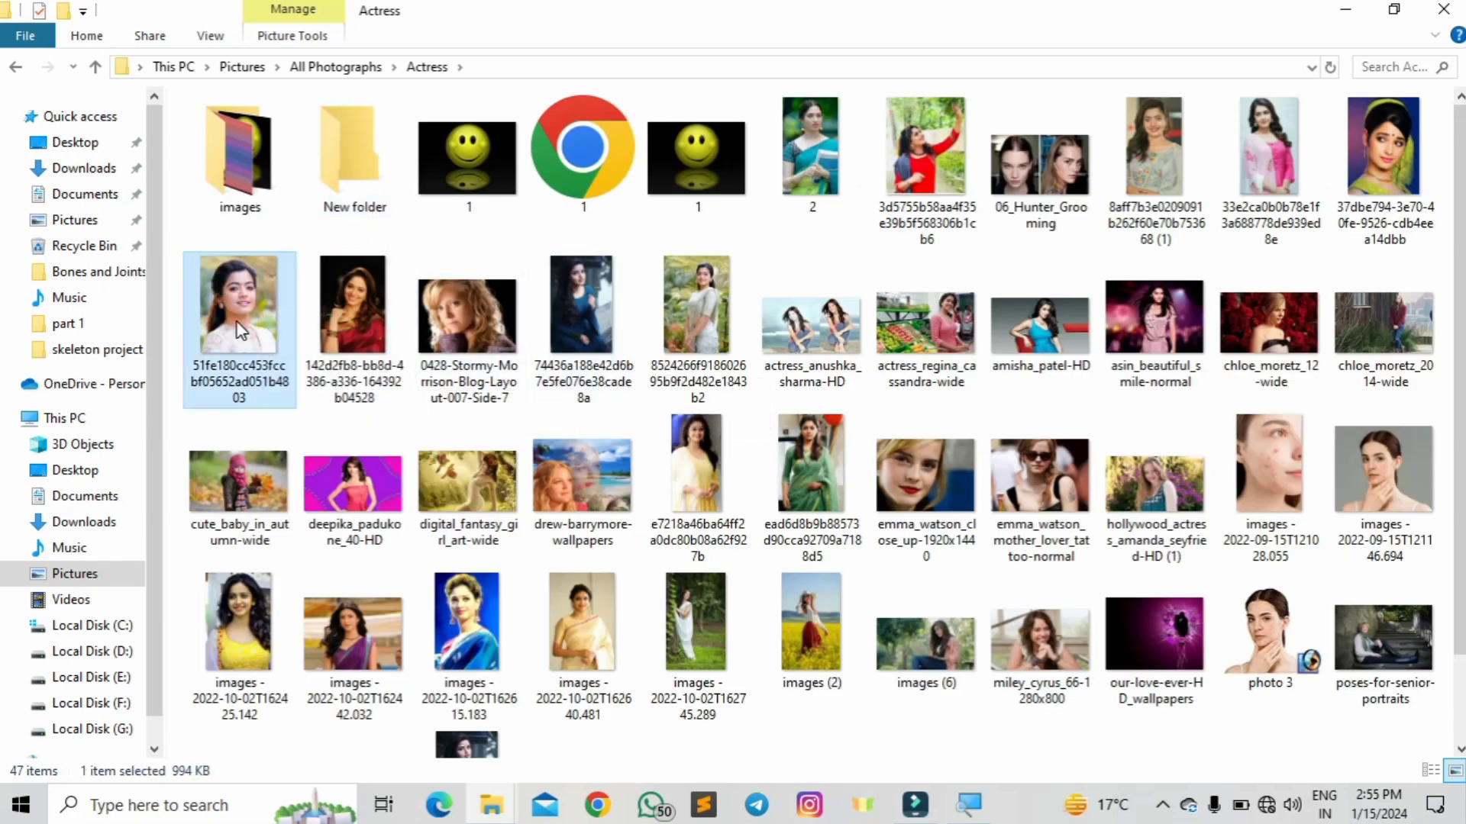
double_click(237, 322)
right_click(238, 324)
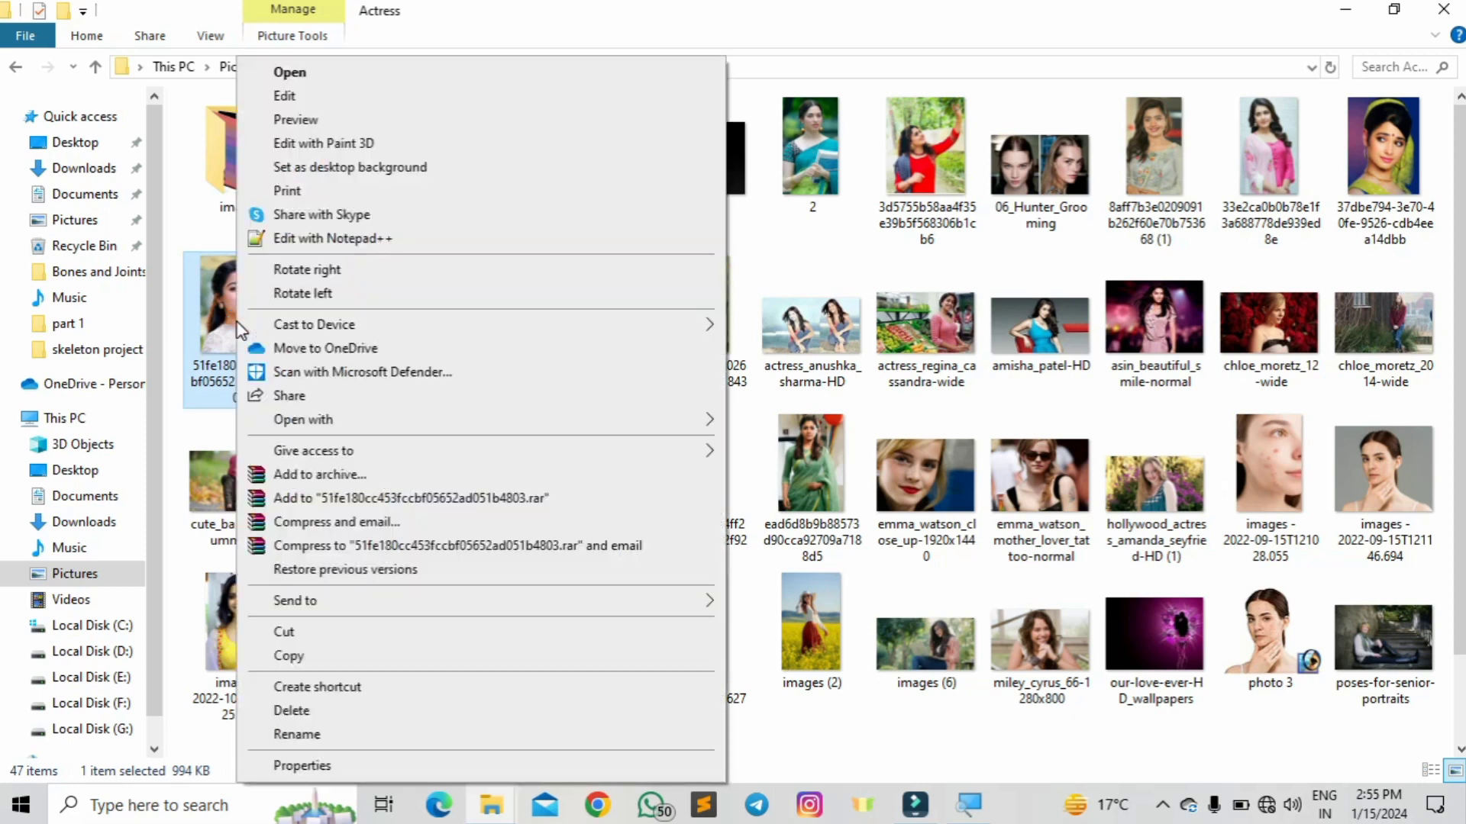
click(181, 222)
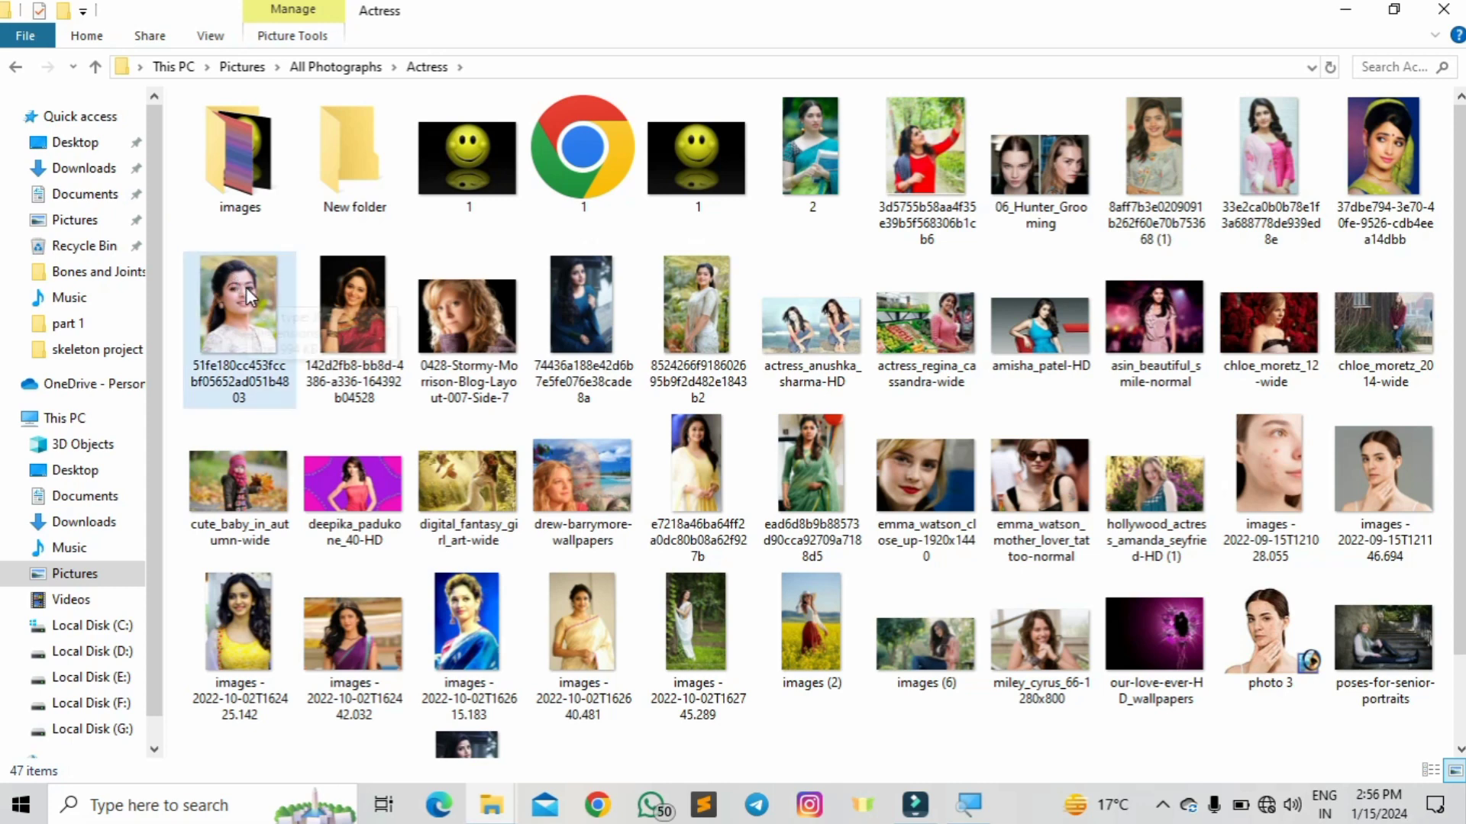
drag(180, 229, 844, 343)
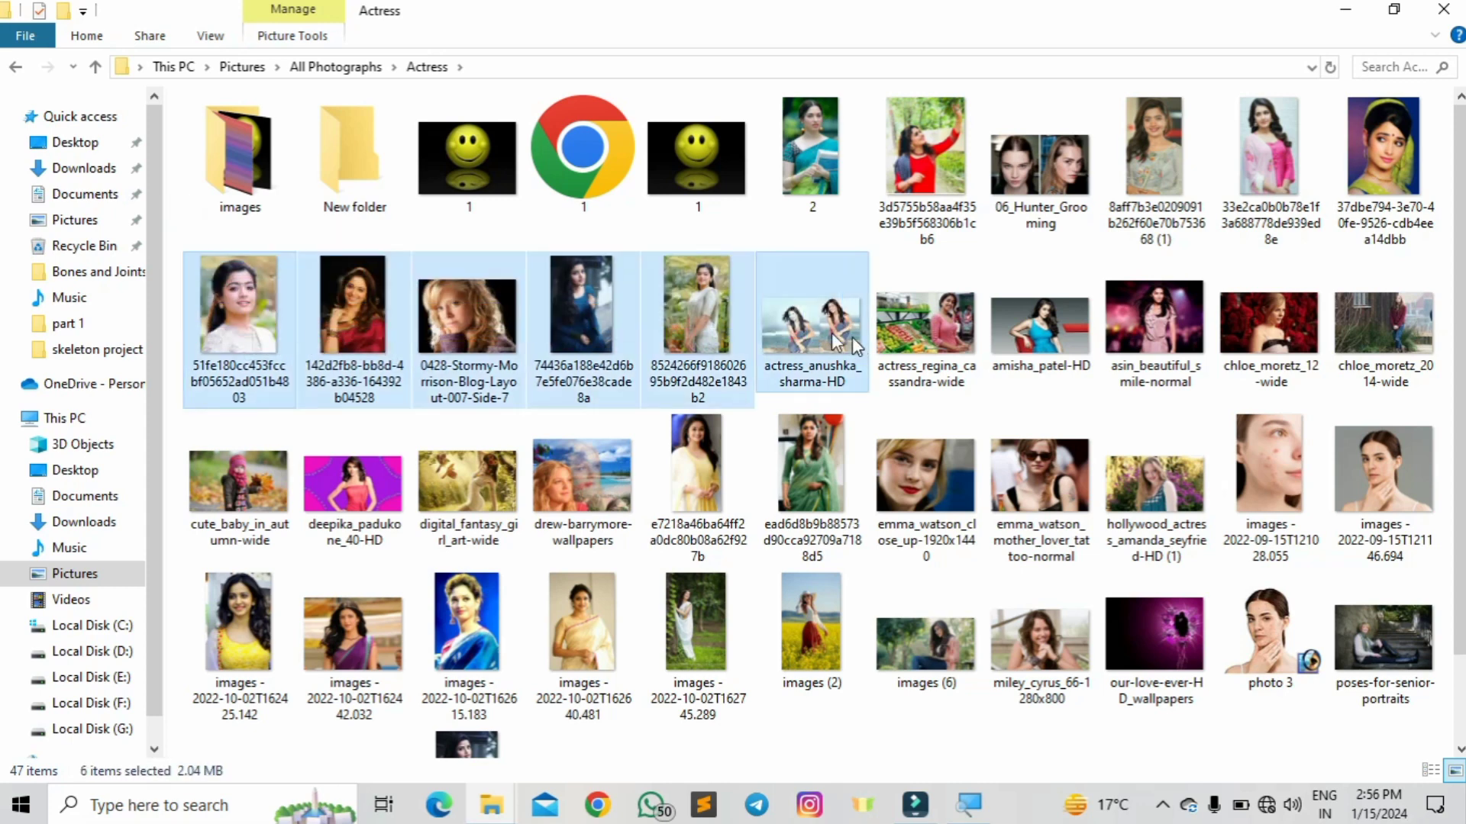
Step: Cut the images folder together with the pictures 51fe180cc453fccbf05652ad051b4803, actress_regina_cassandra-wide, asin_beautiful_smile-normal and 8aff7b3e0209091b262f60e70b753668 (1)
click(186, 205)
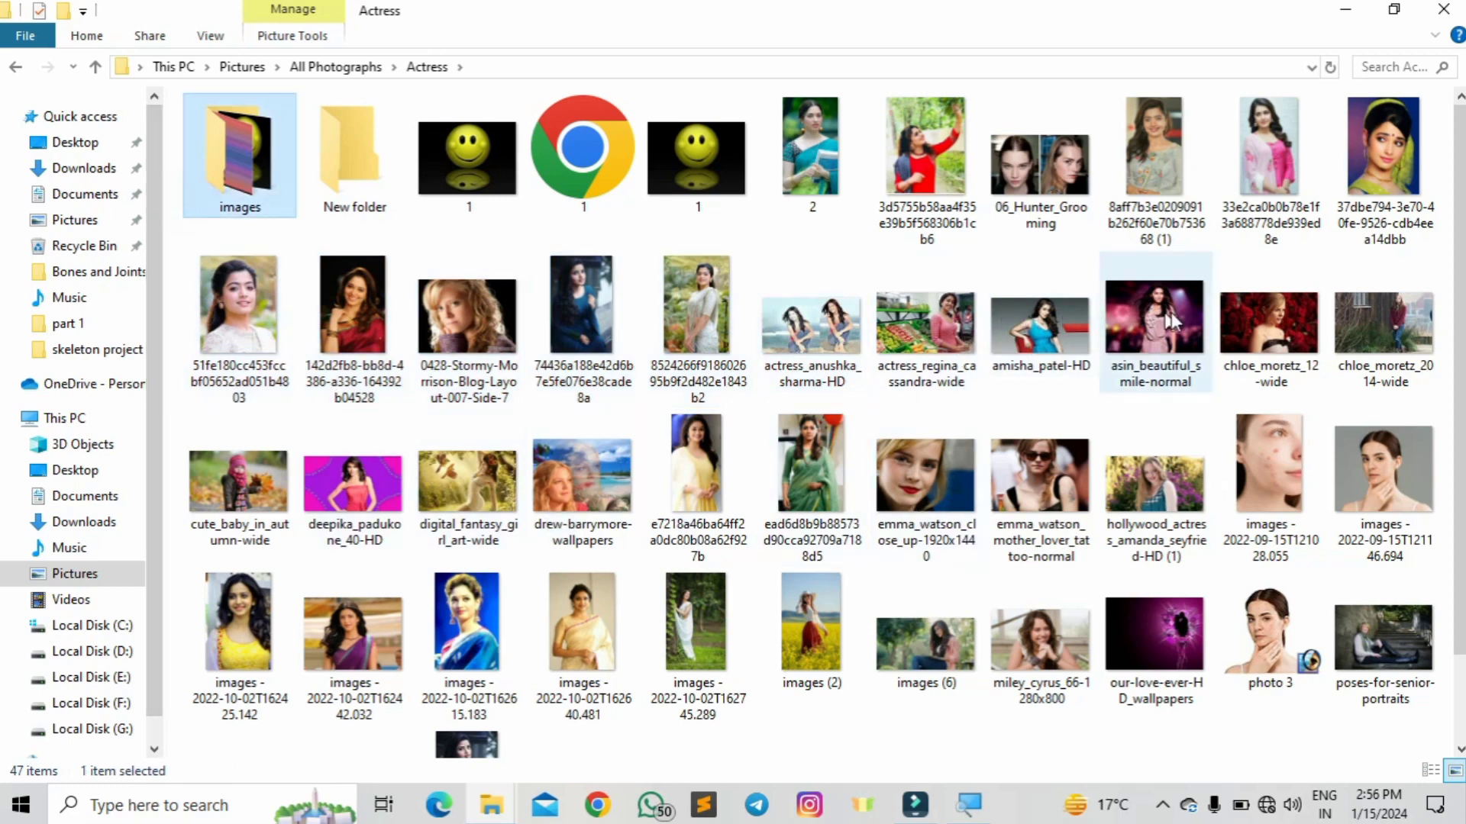
click(259, 338)
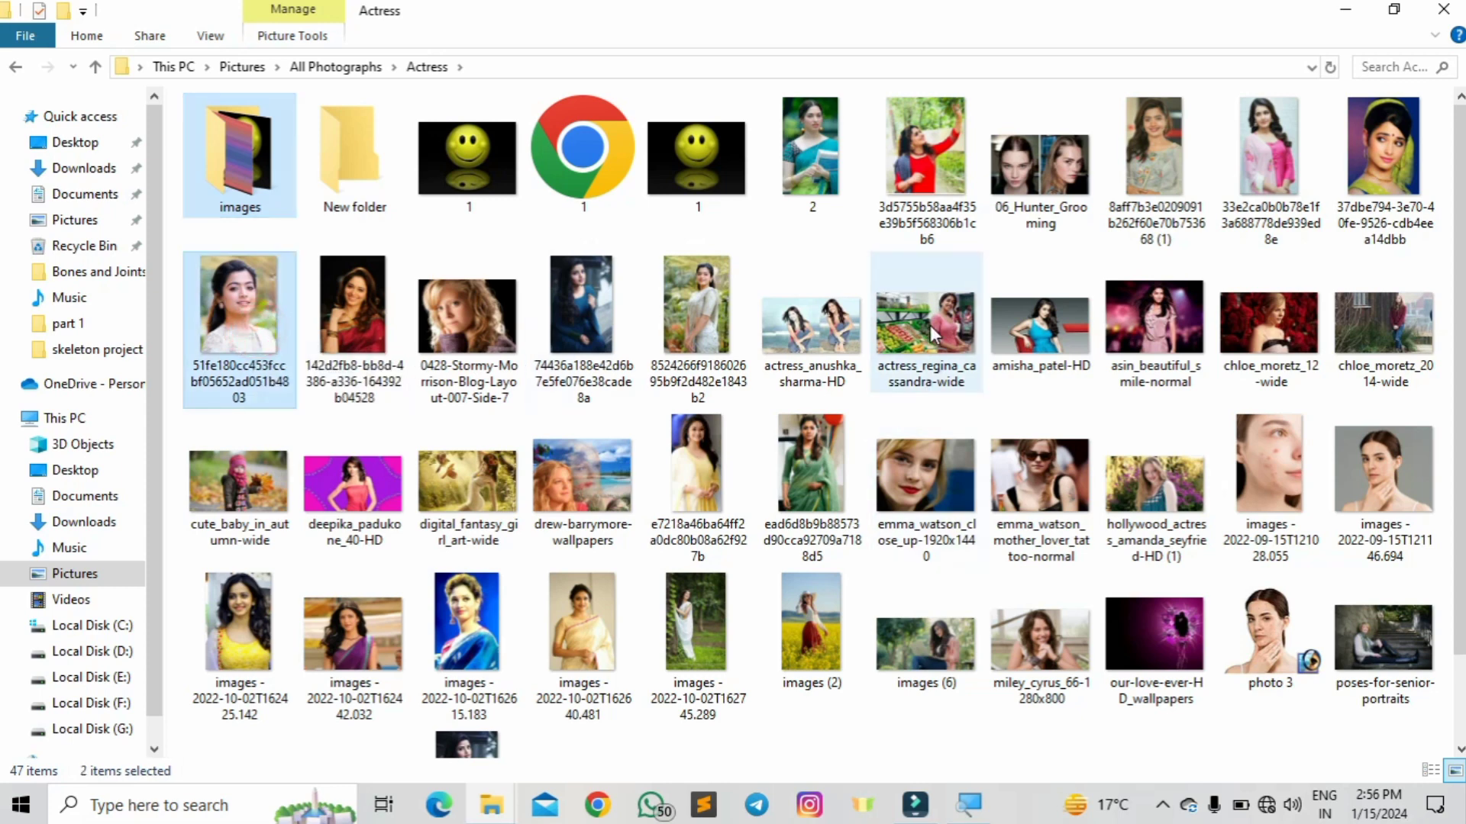
ctrl+click(925, 325)
ctrl+click(1154, 324)
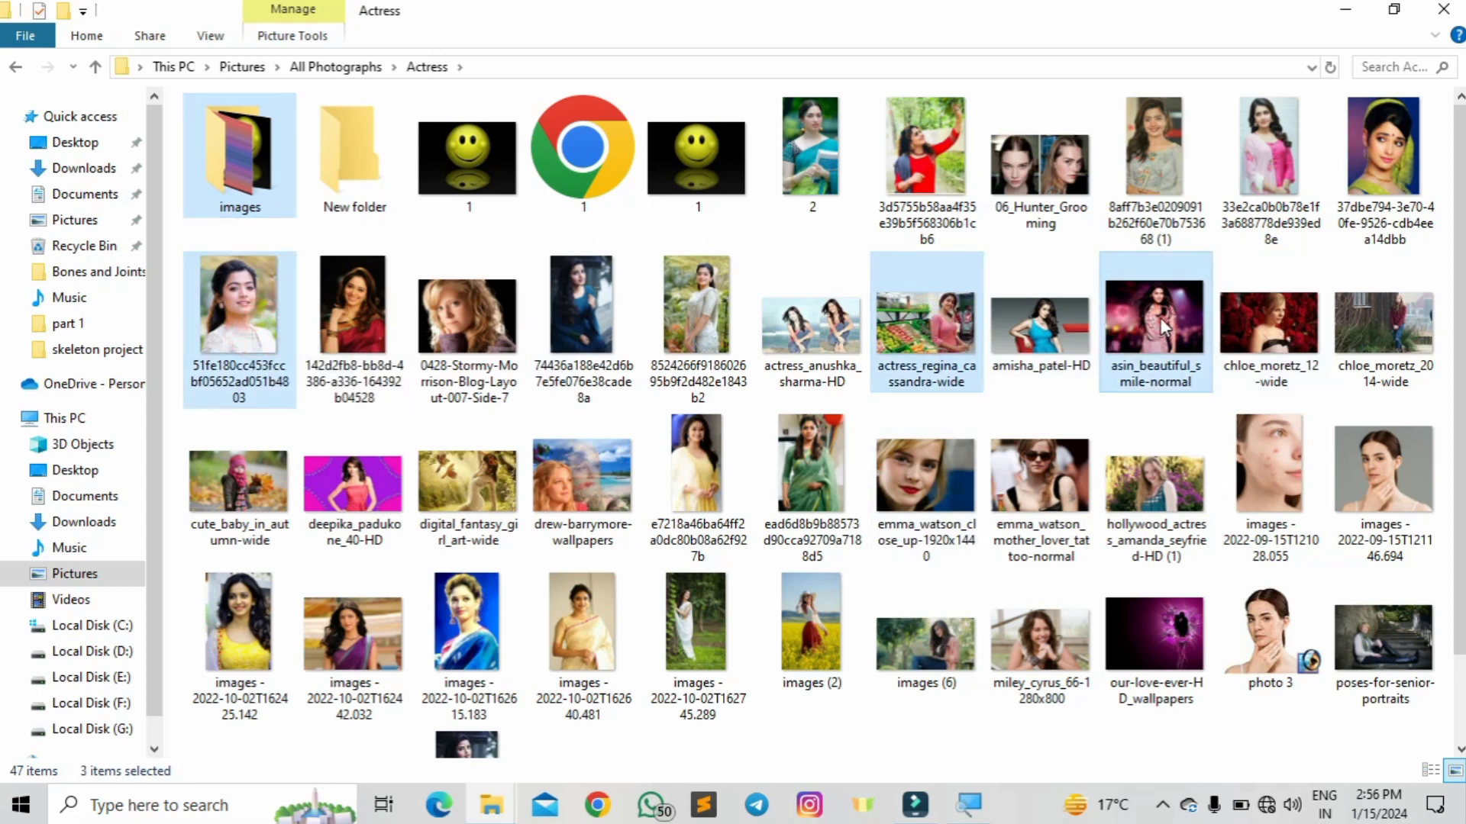
ctrl+click(1145, 205)
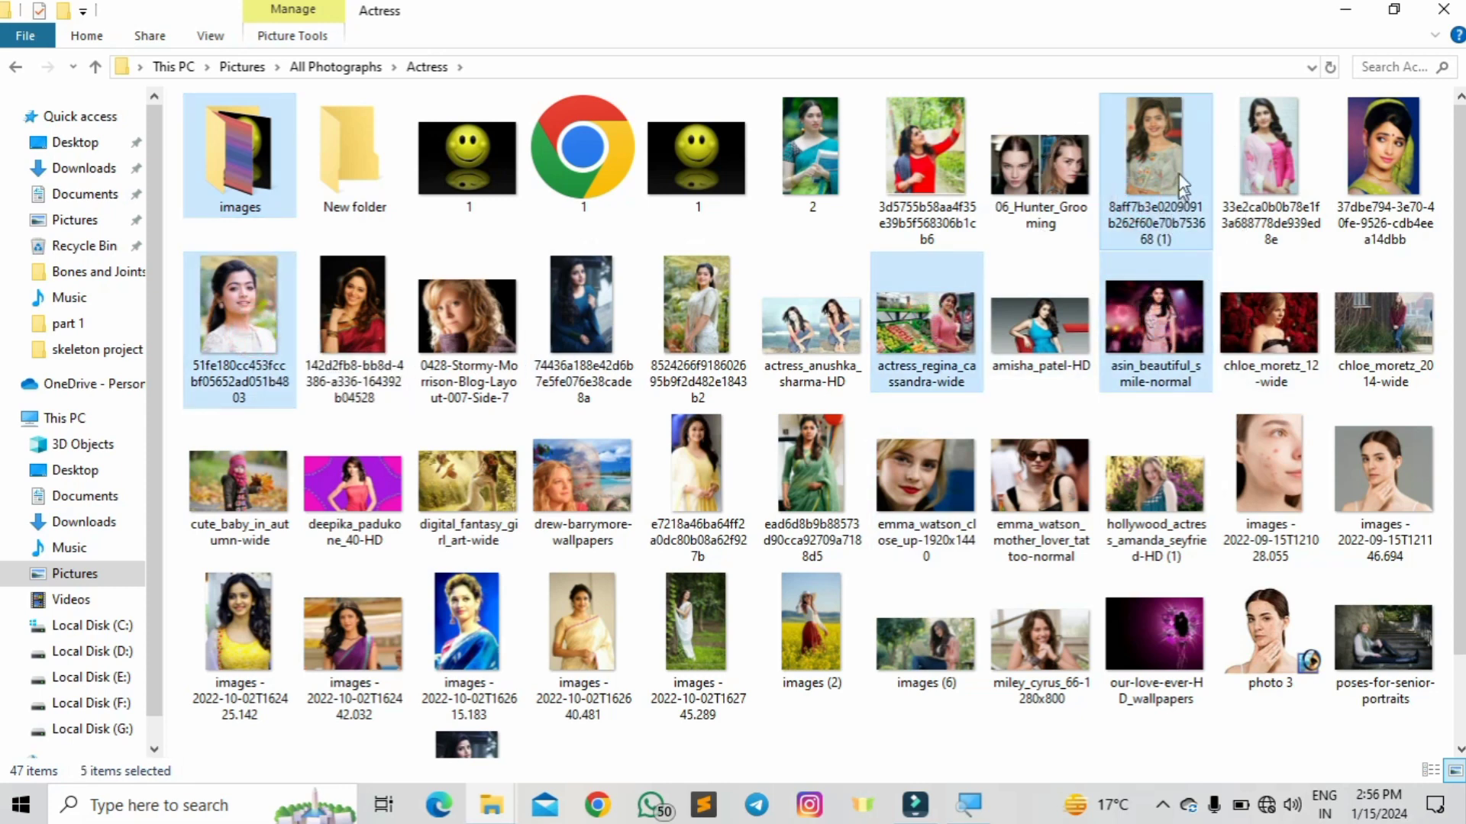
right_click(1143, 145)
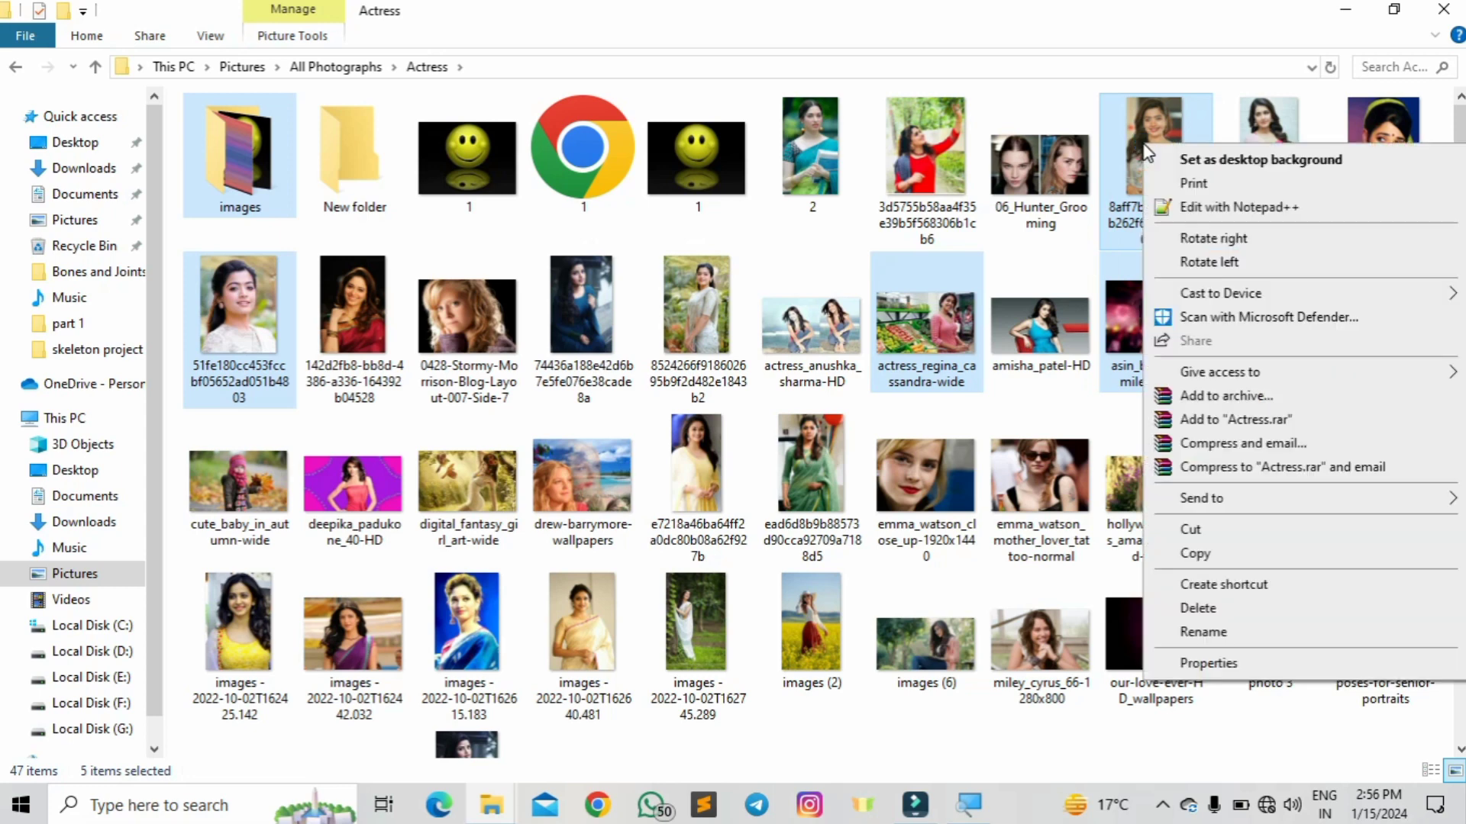
click(1185, 529)
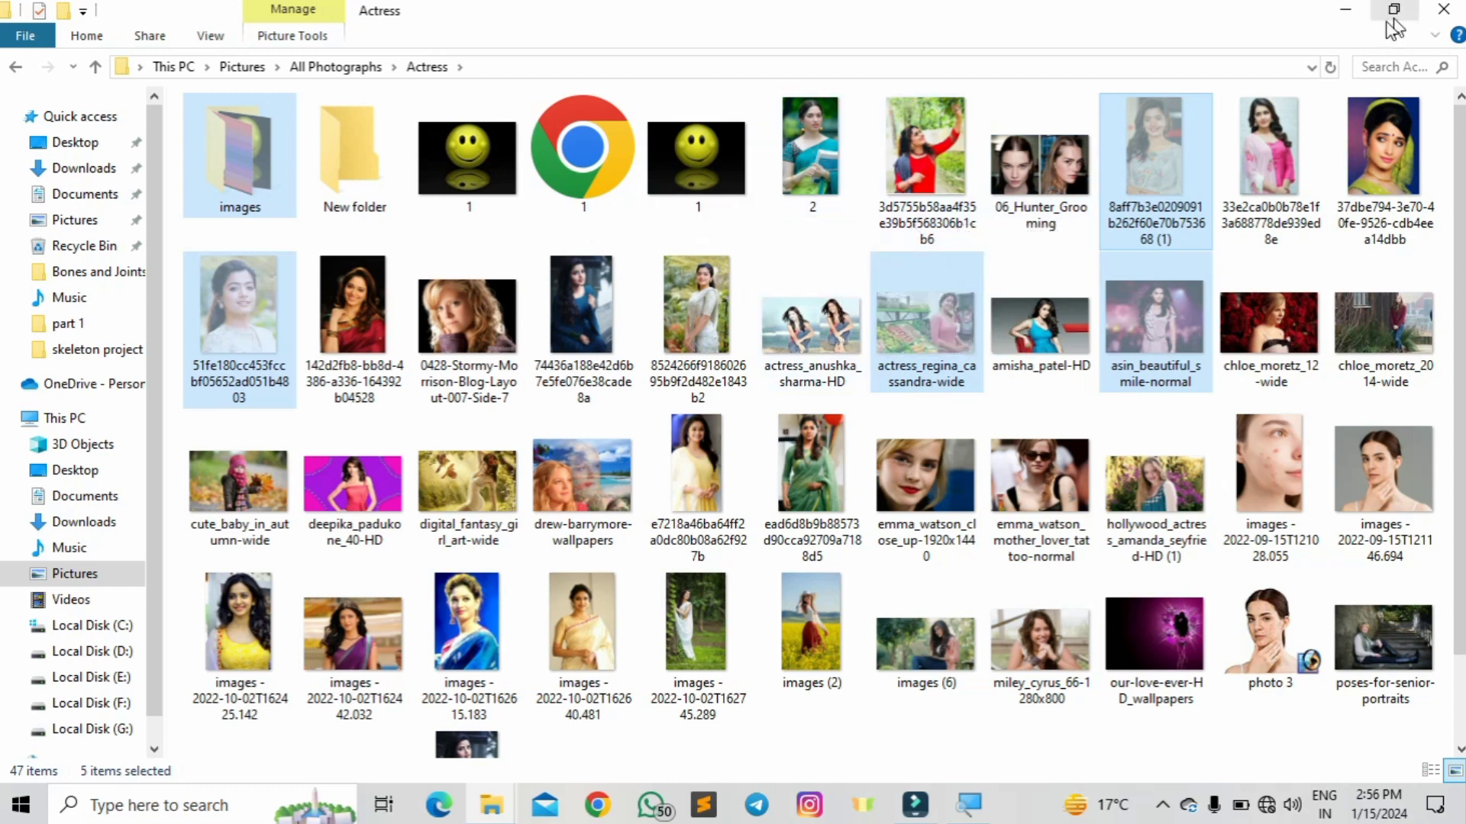
Step: Minimize the Actress window, open the Wallpaper folder on the desktop and paste the cut items into it
click(1343, 14)
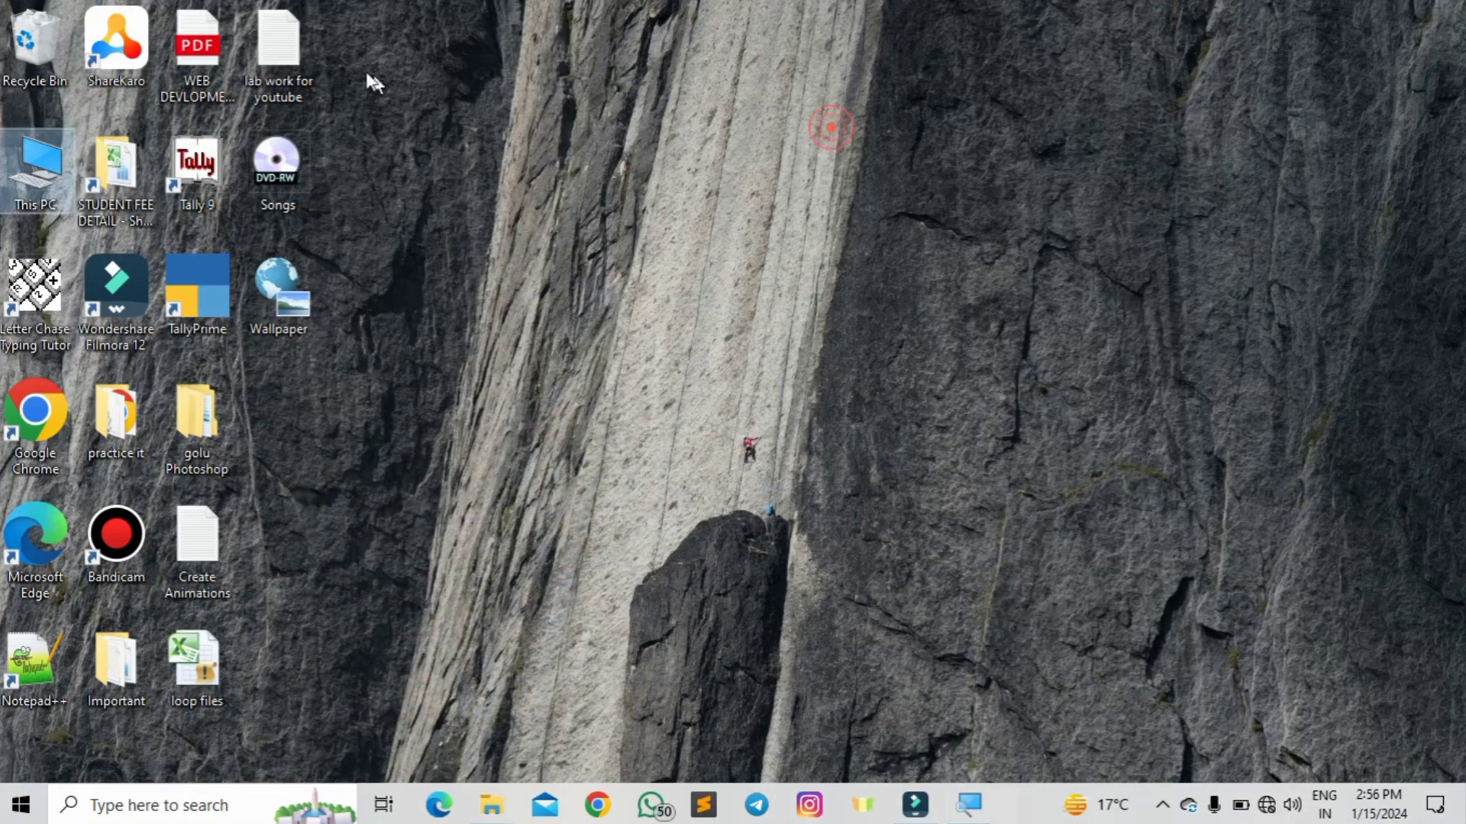
double_click(272, 317)
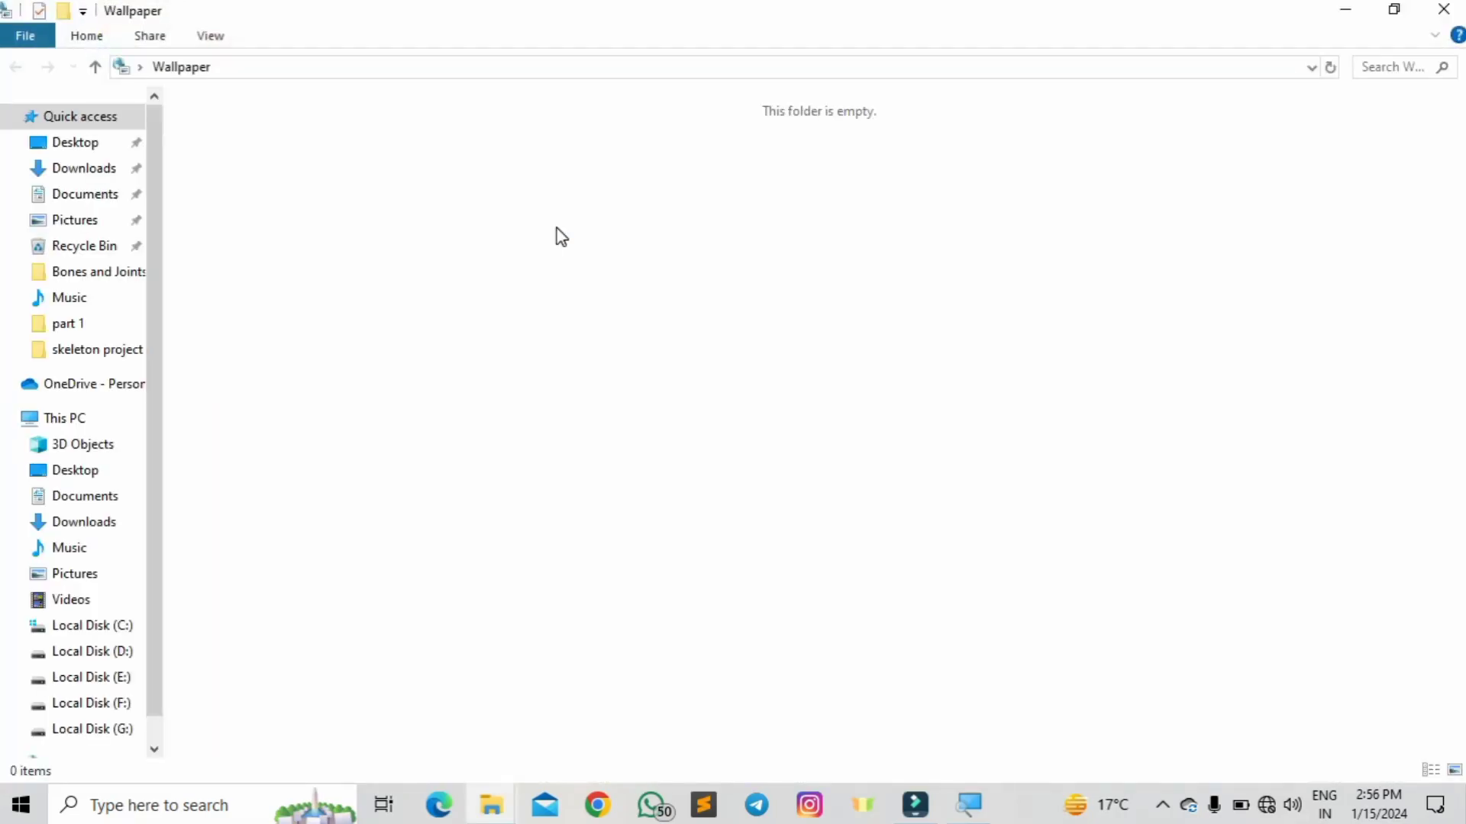
right_click(556, 234)
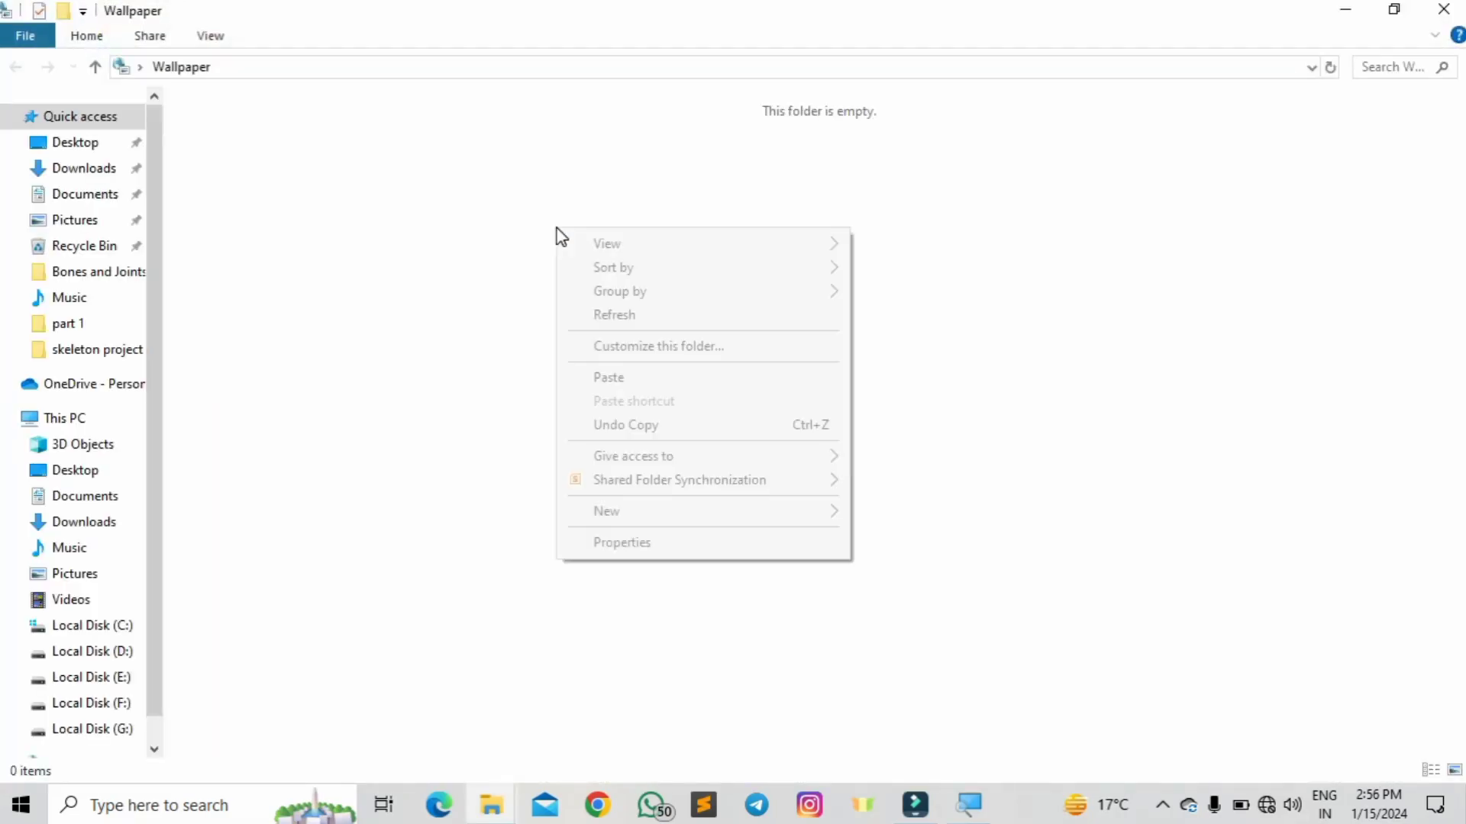
click(615, 384)
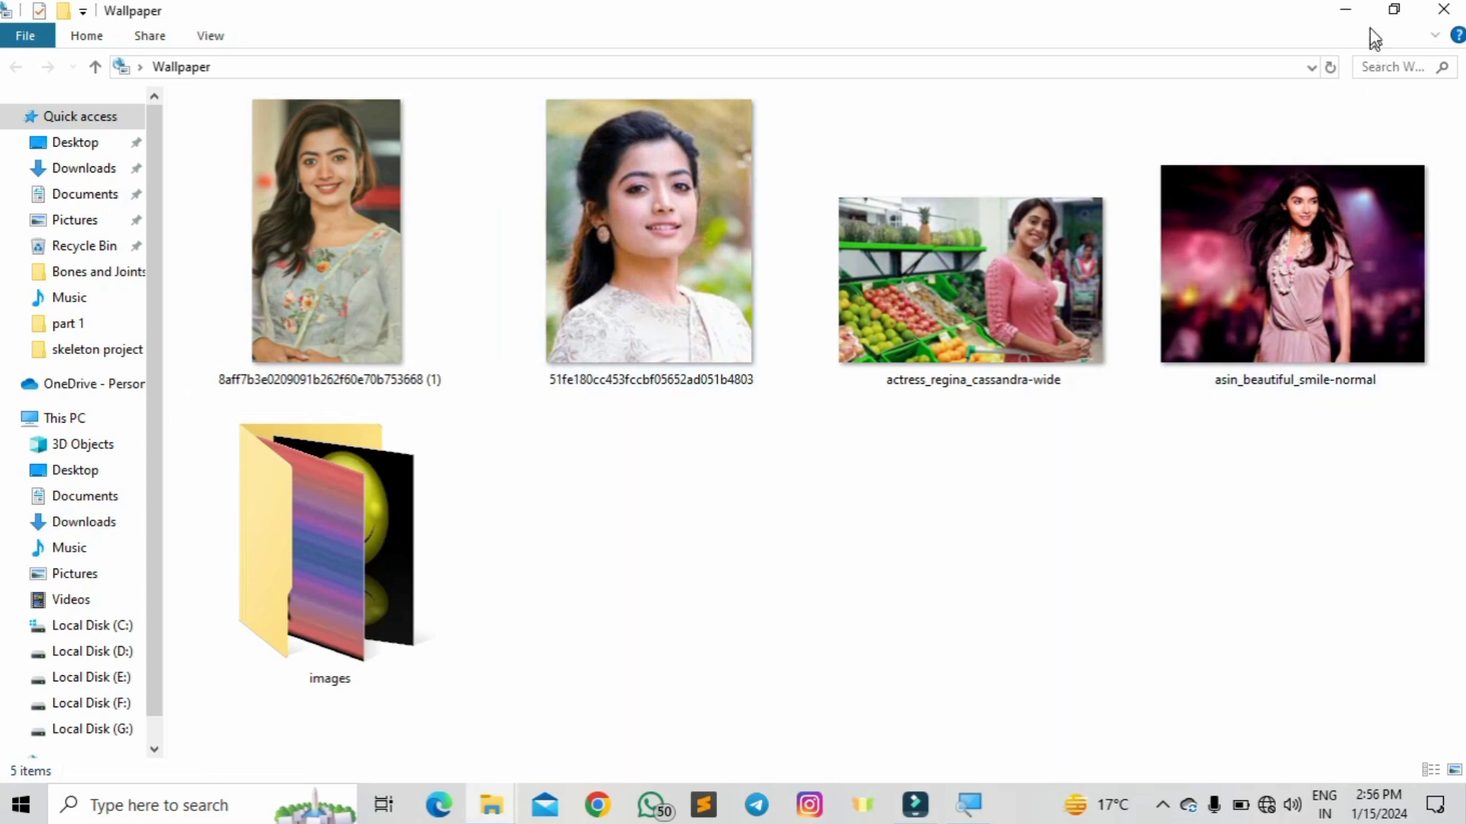
Step: Minimize the Wallpaper window and refresh the desktop
click(1351, 14)
right_click(951, 21)
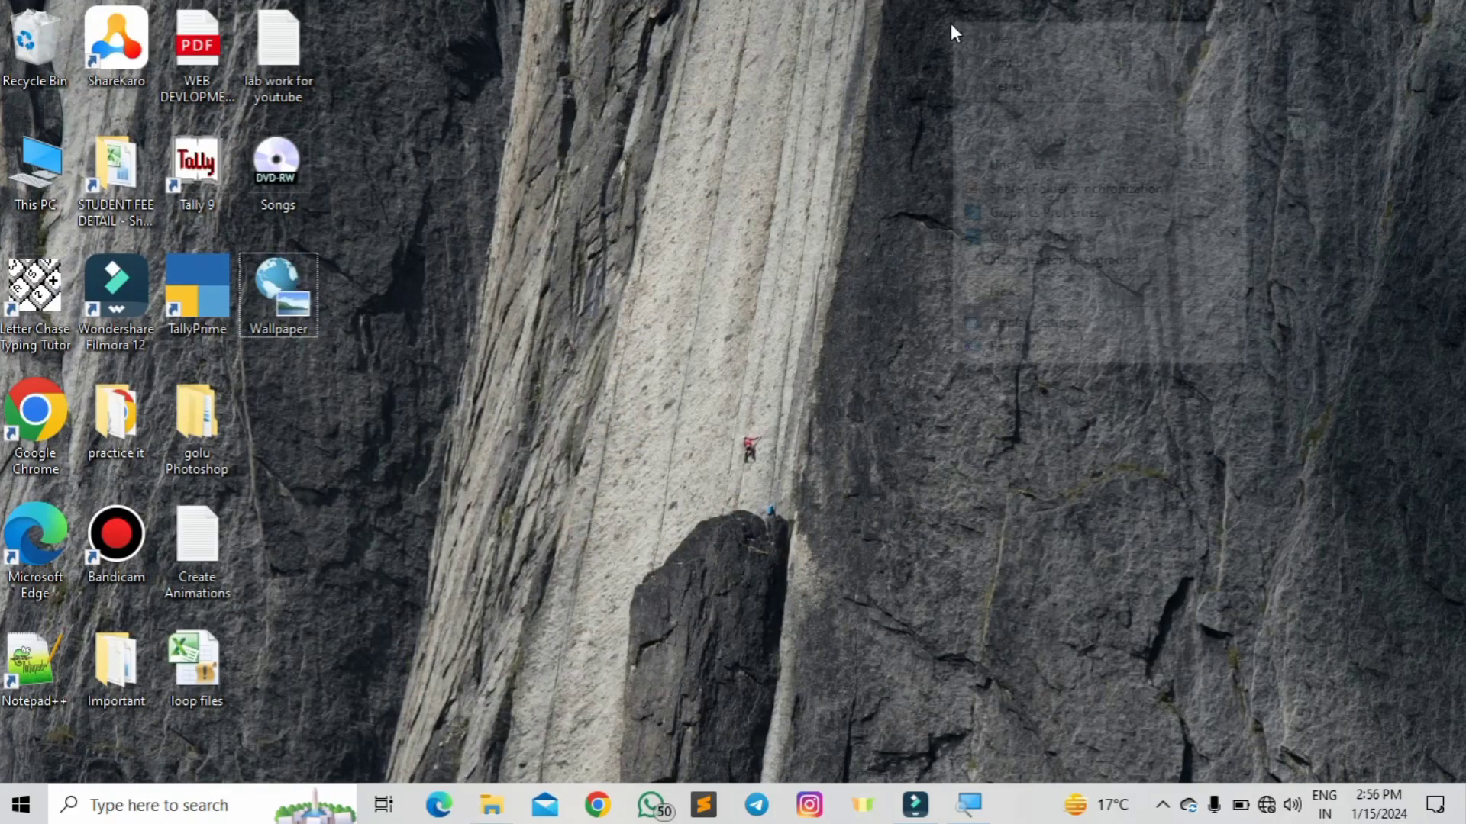
click(991, 90)
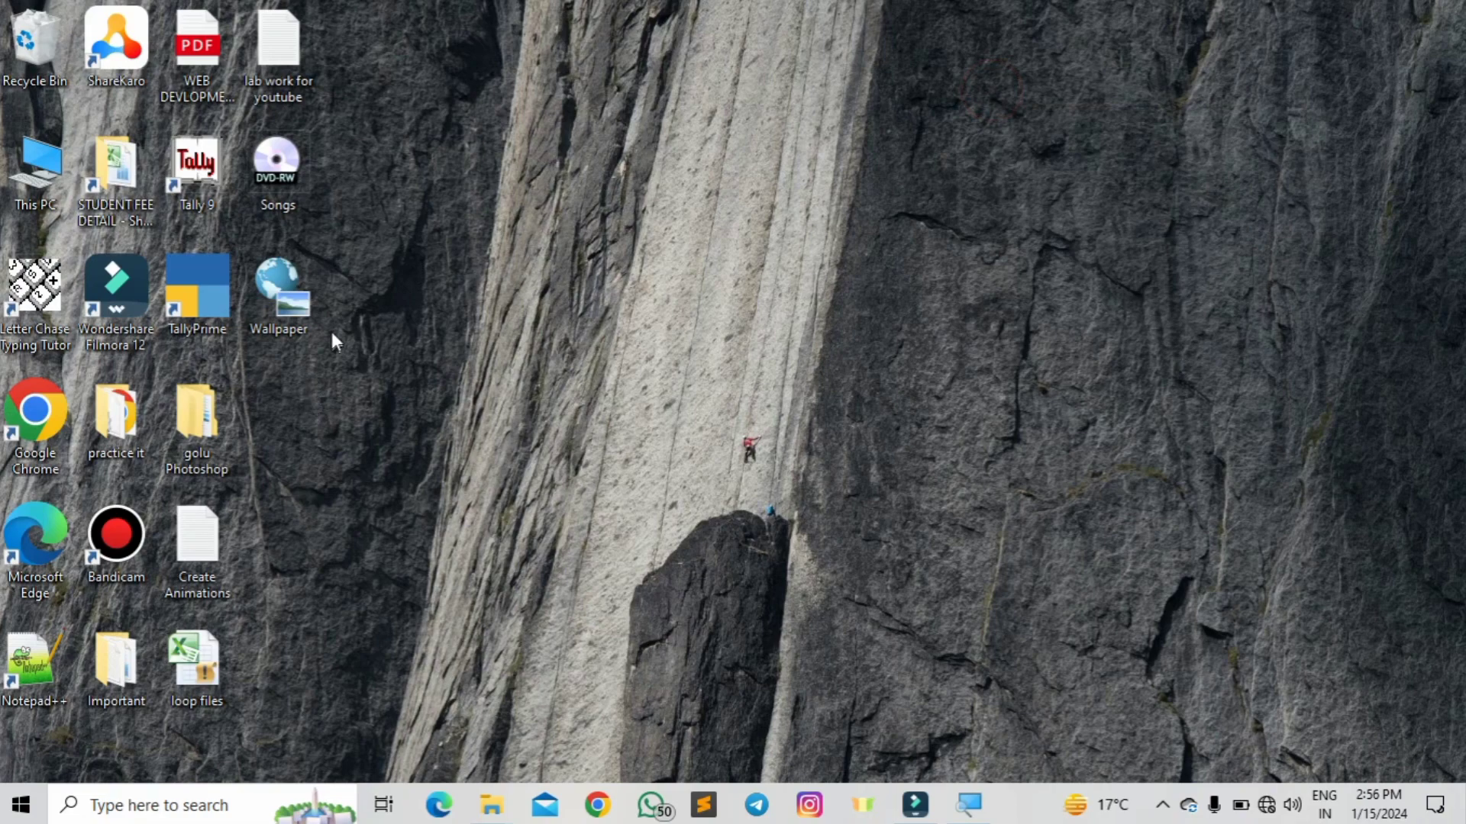
Step: Open the Actress folder through This PC, Pictures and All Photographs to check whether the cut pictures are still there
double_click(31, 177)
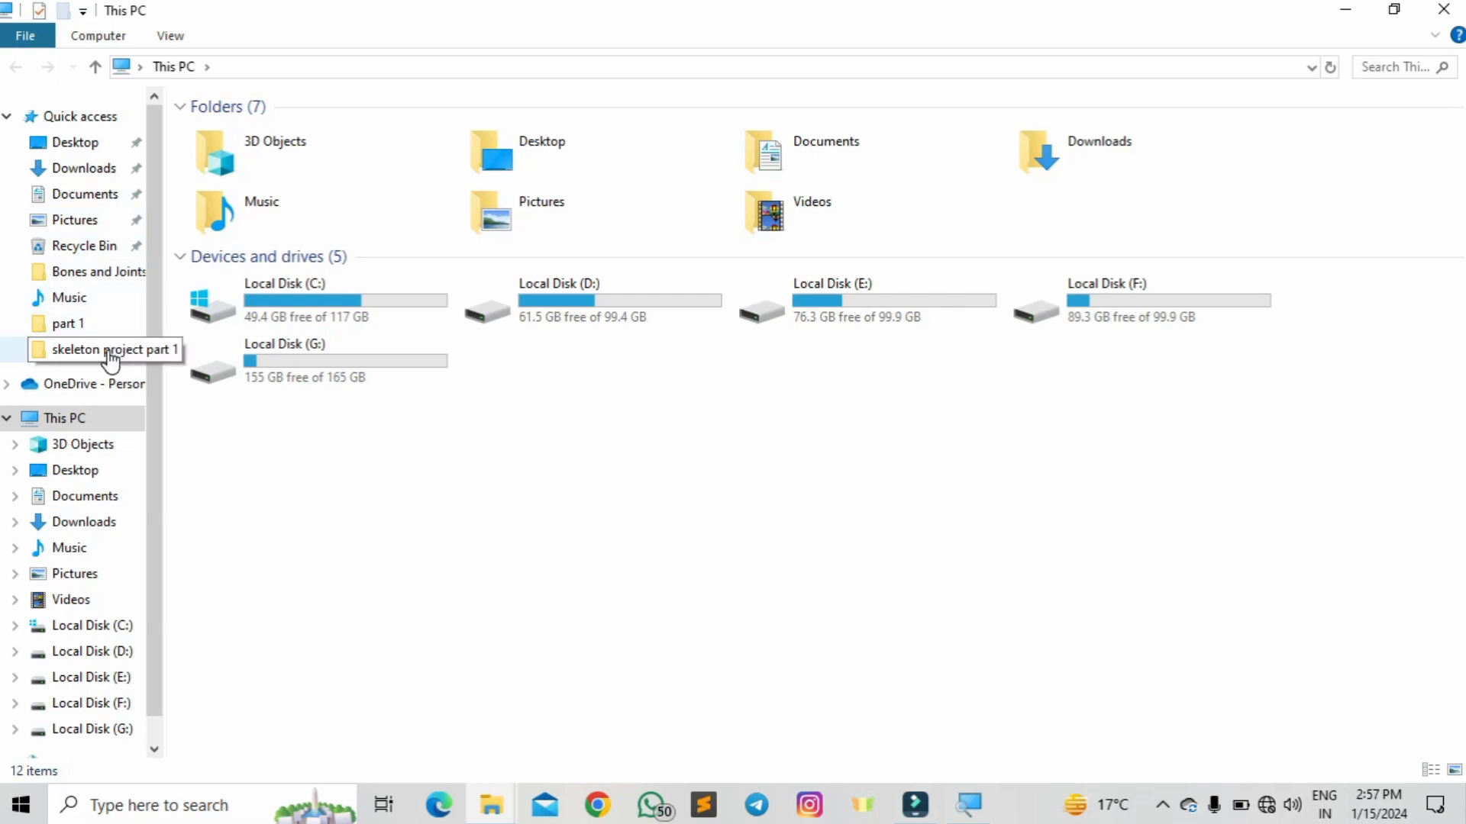
click(80, 220)
double_click(235, 191)
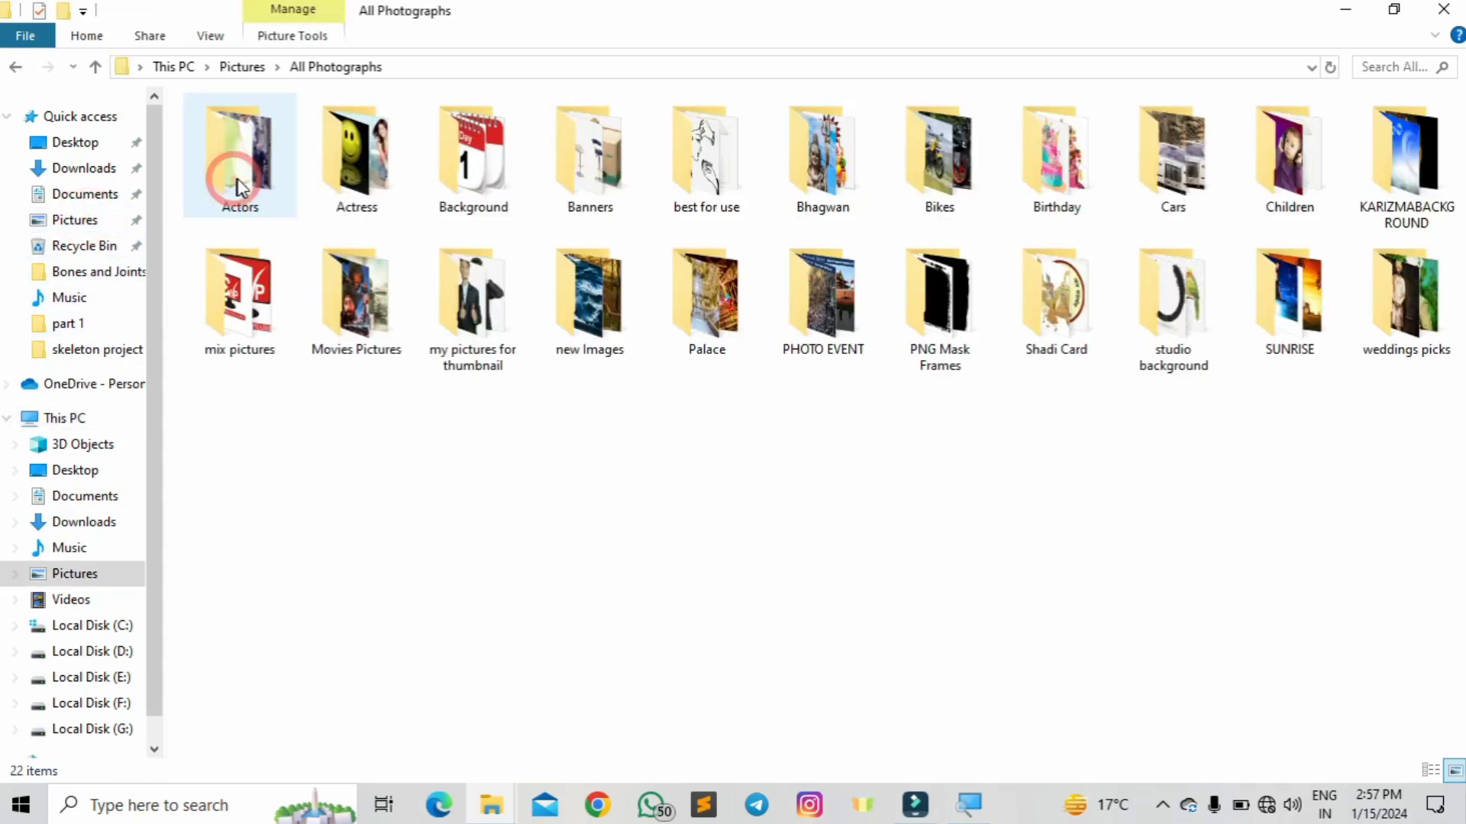
click(379, 194)
double_click(379, 193)
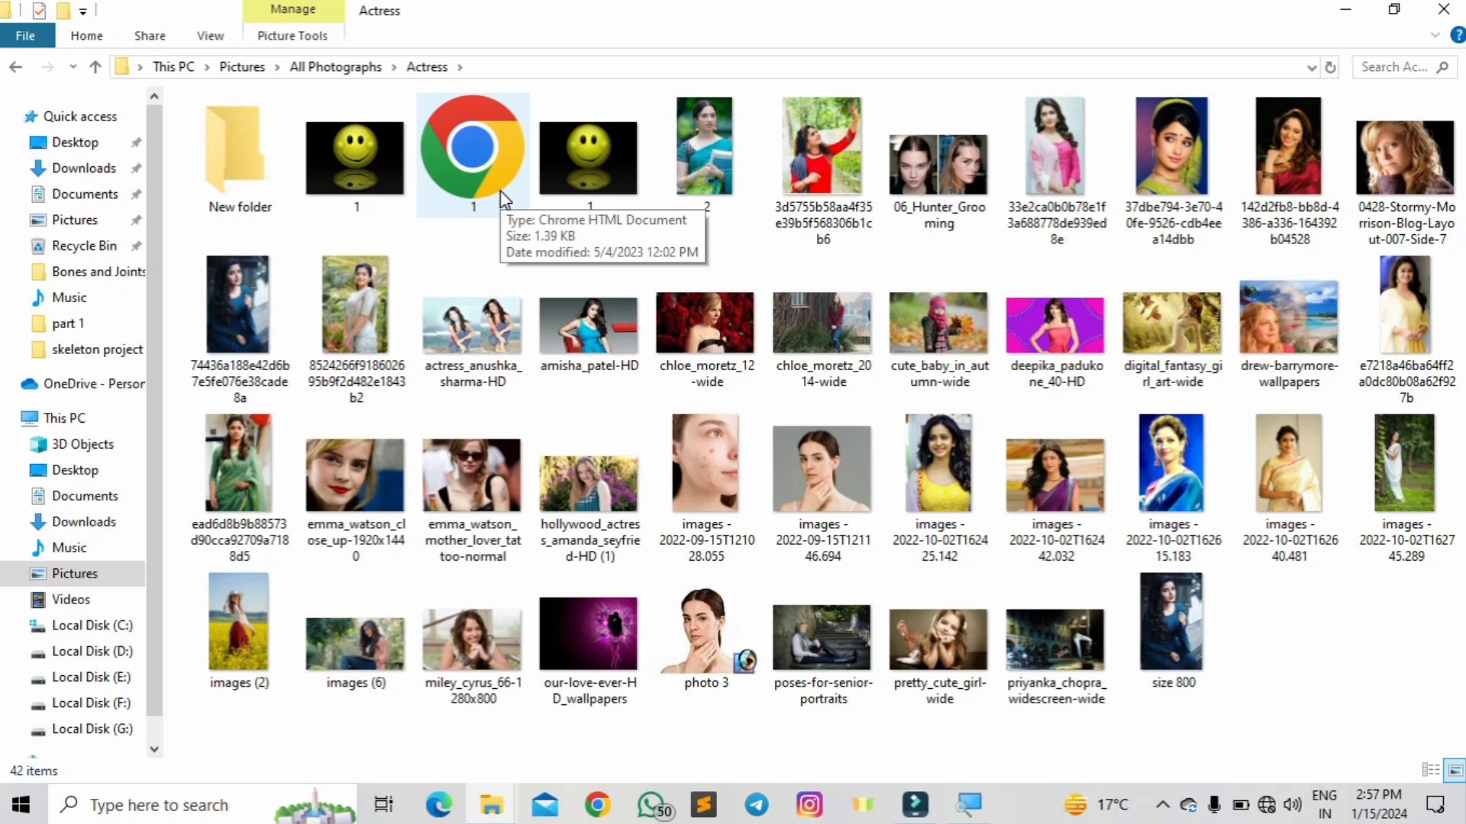
Step: Return to the desktop and open the Wallpaper folder in a maximized window
key(super+d)
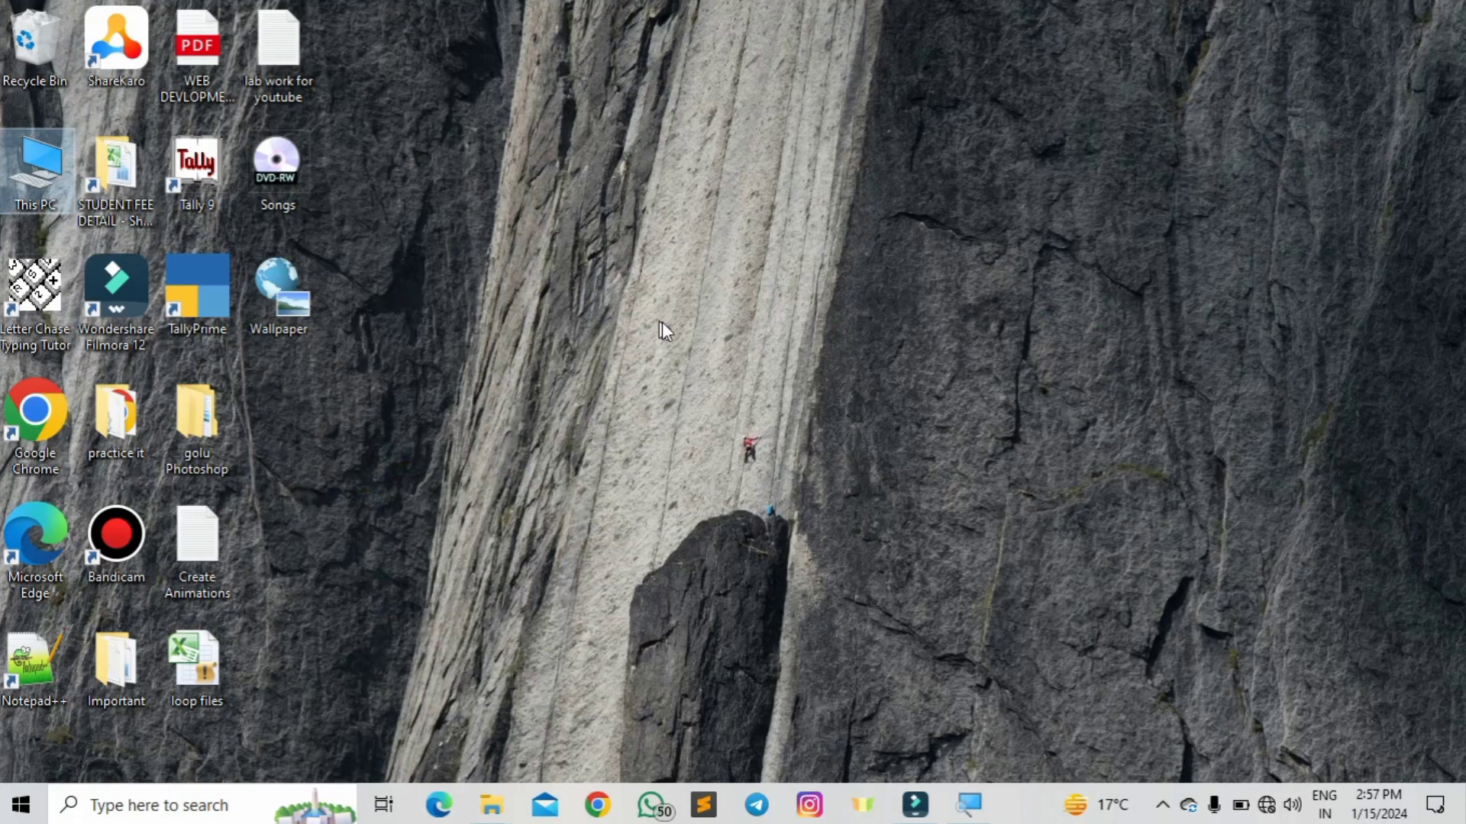
double_click(304, 278)
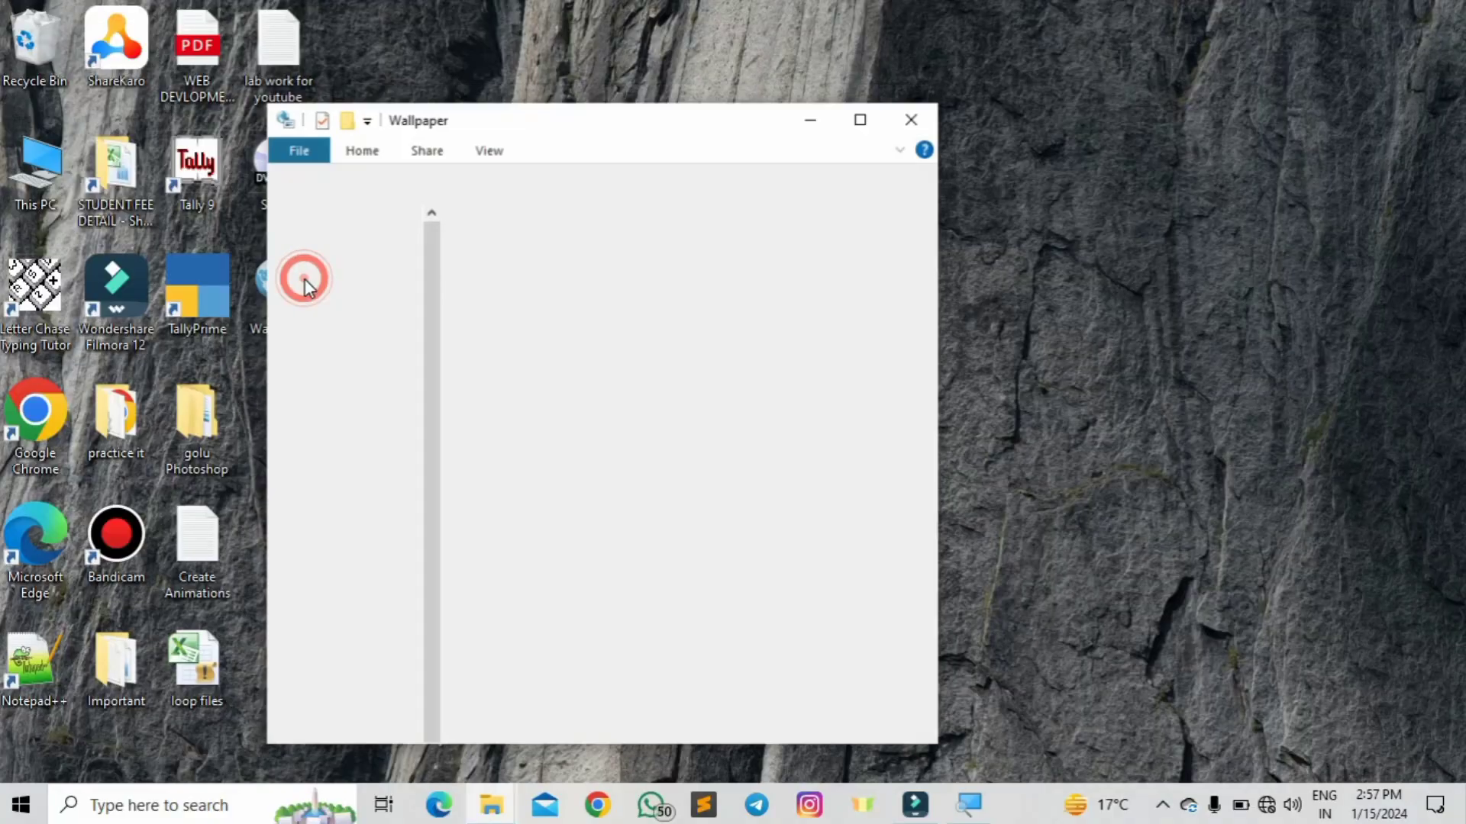
click(873, 138)
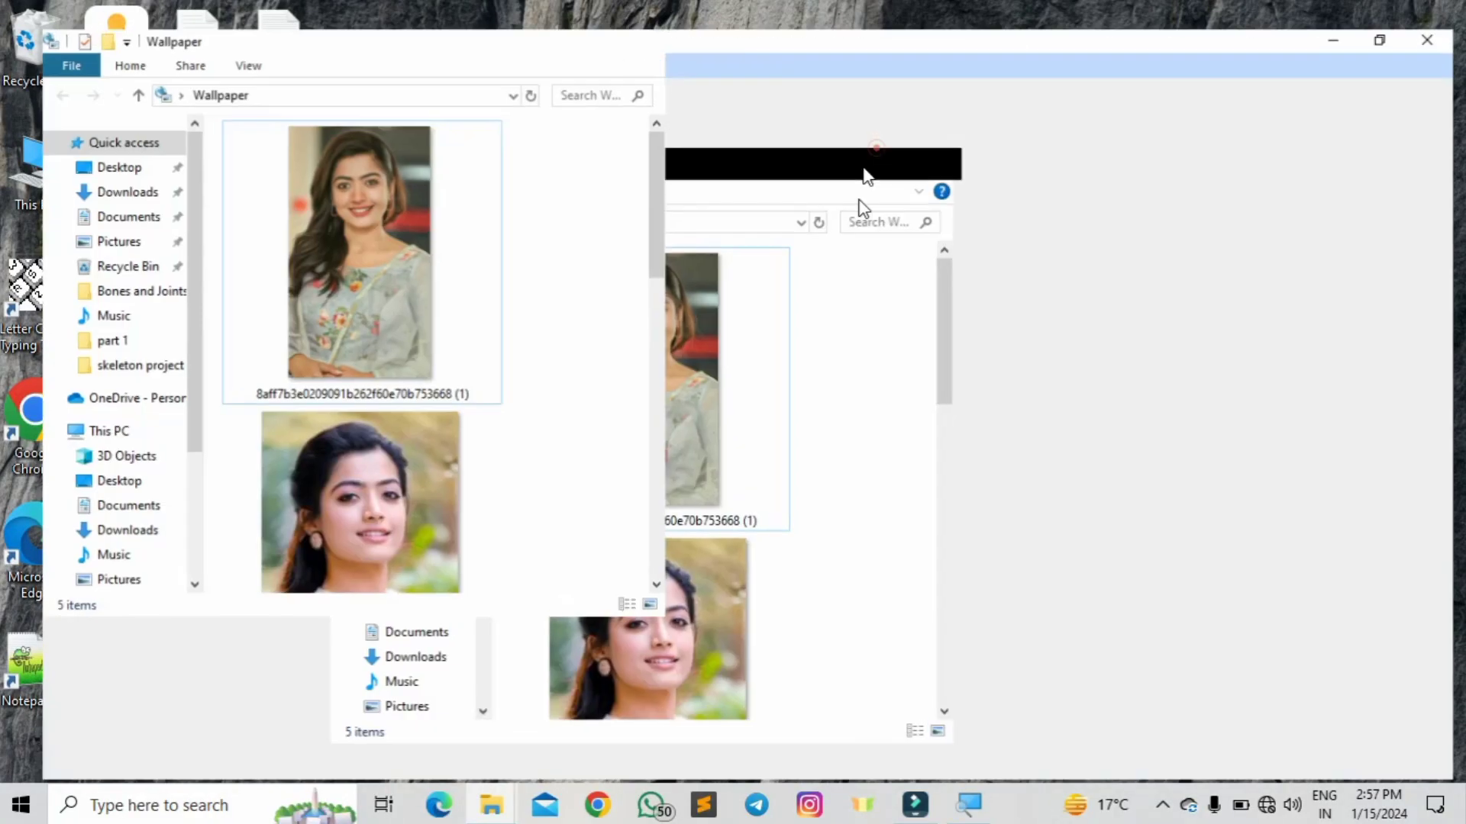
click(886, 426)
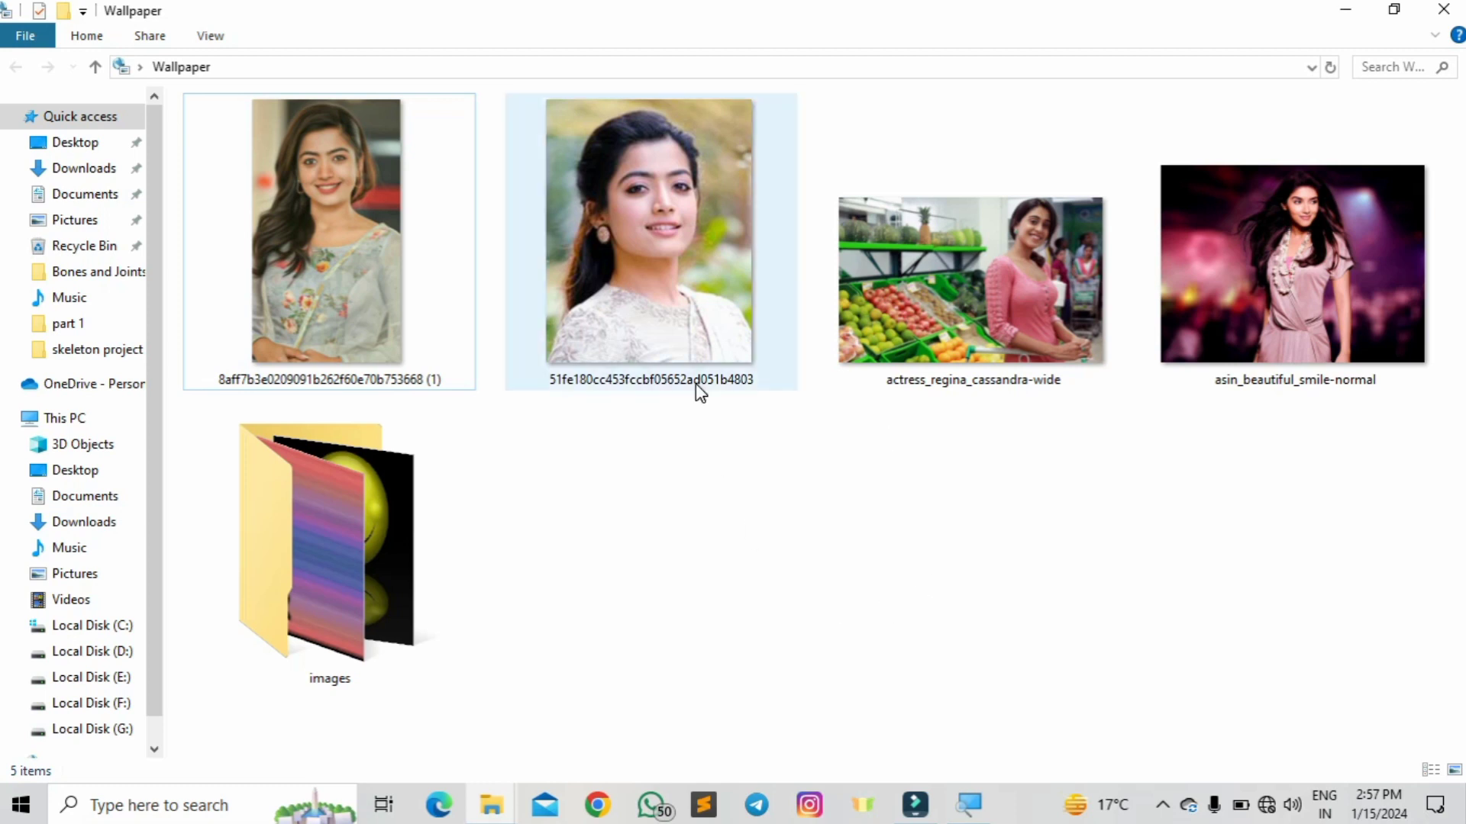
Step: Go through the four pasted pictures in the Wallpaper folder one by one, and clear the selection
click(399, 300)
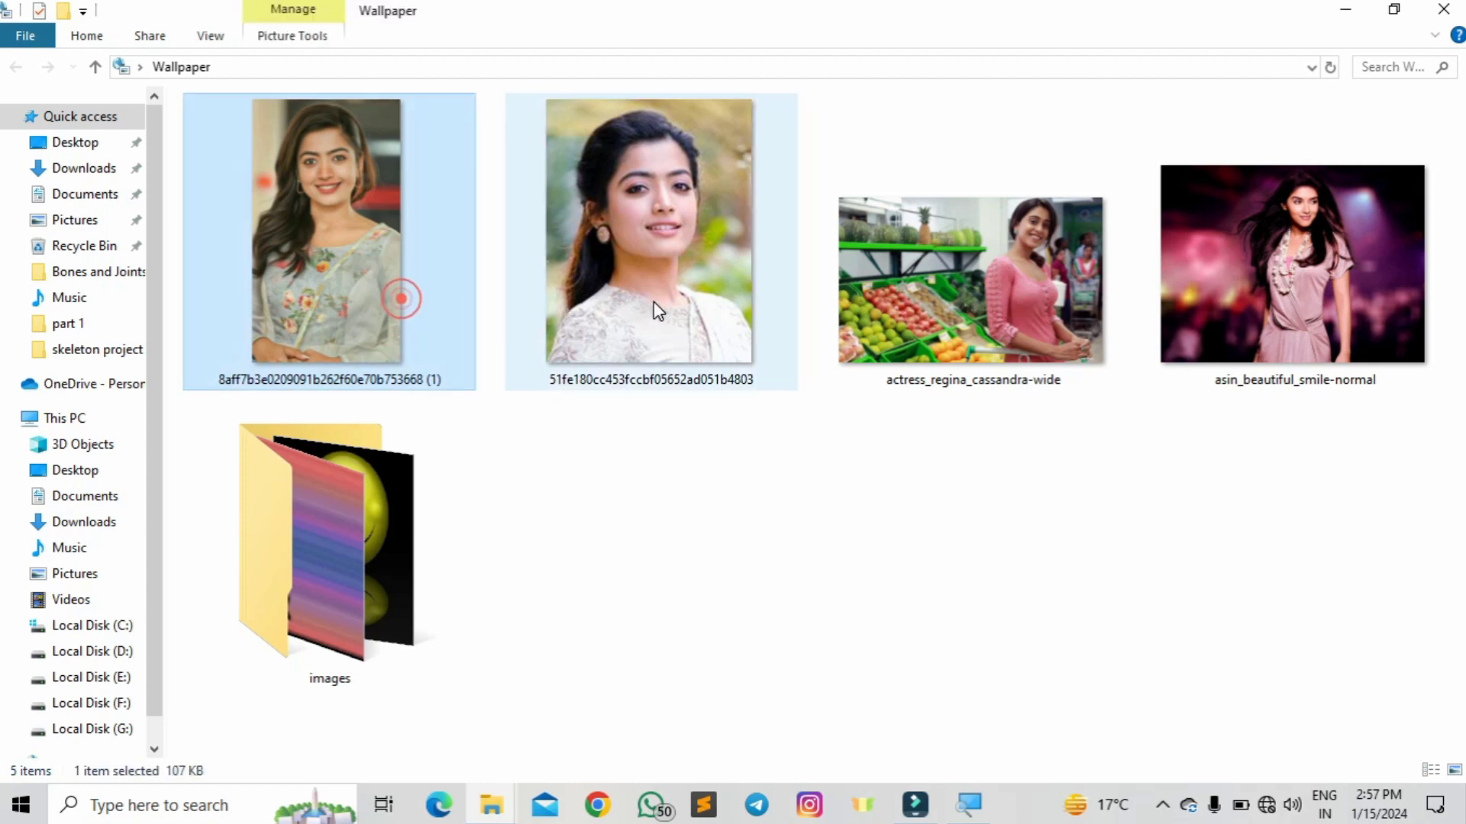
click(649, 294)
click(1010, 307)
click(1258, 276)
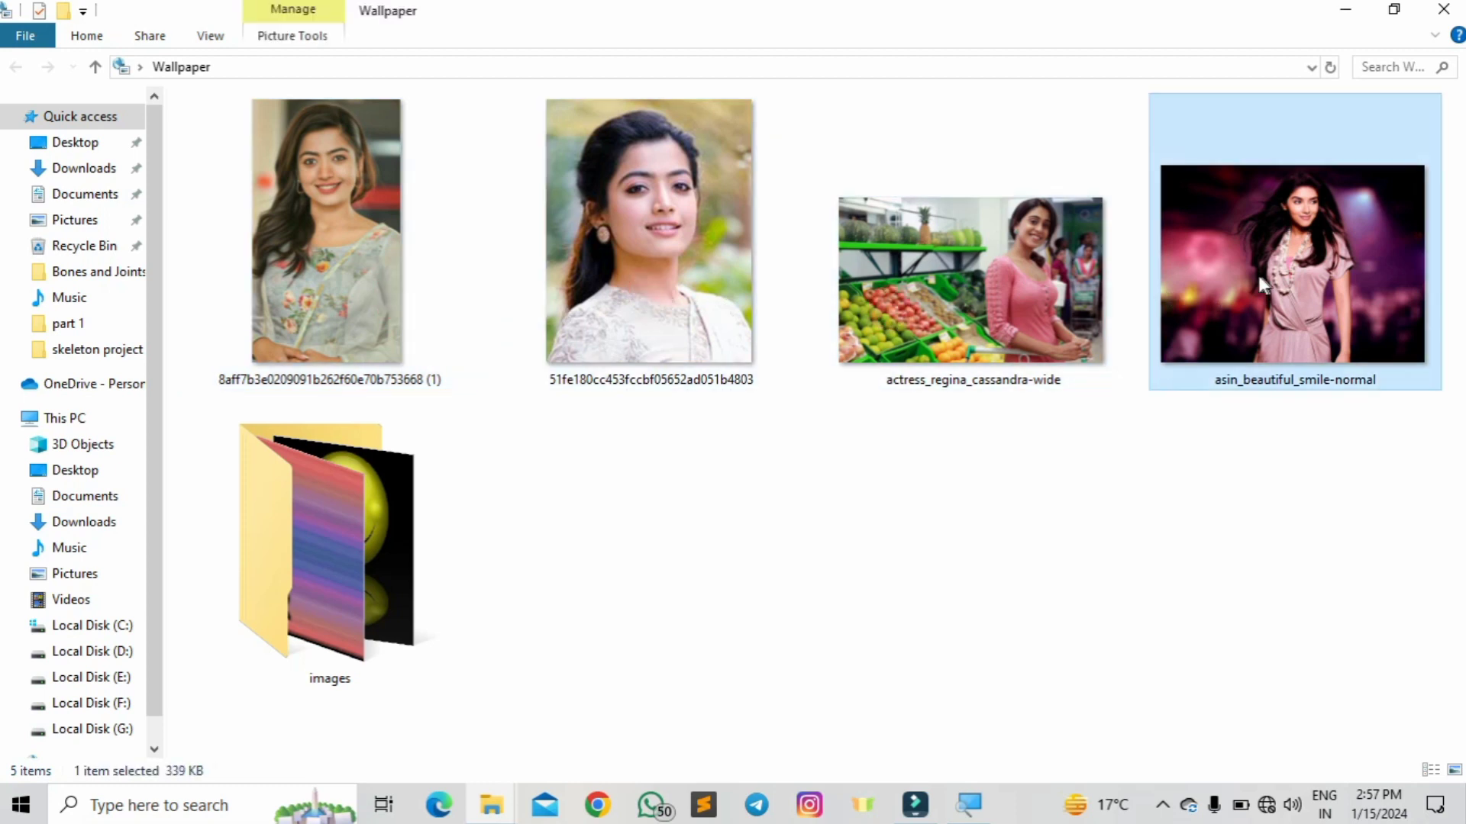
click(1073, 489)
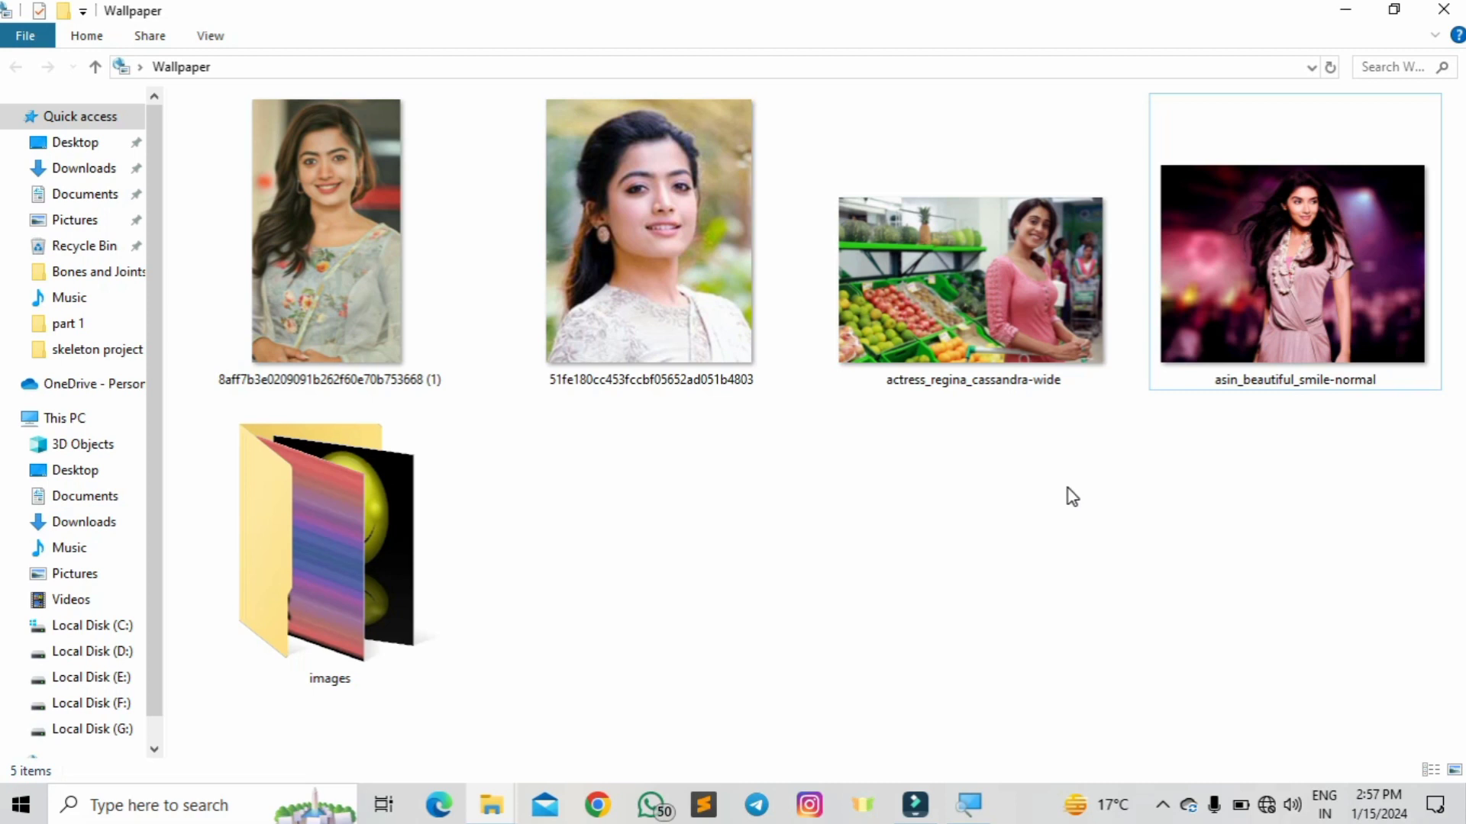
Step: Select all four pictures in the Wallpaper folder, leaving out the images folder, and cut them
click(400, 243)
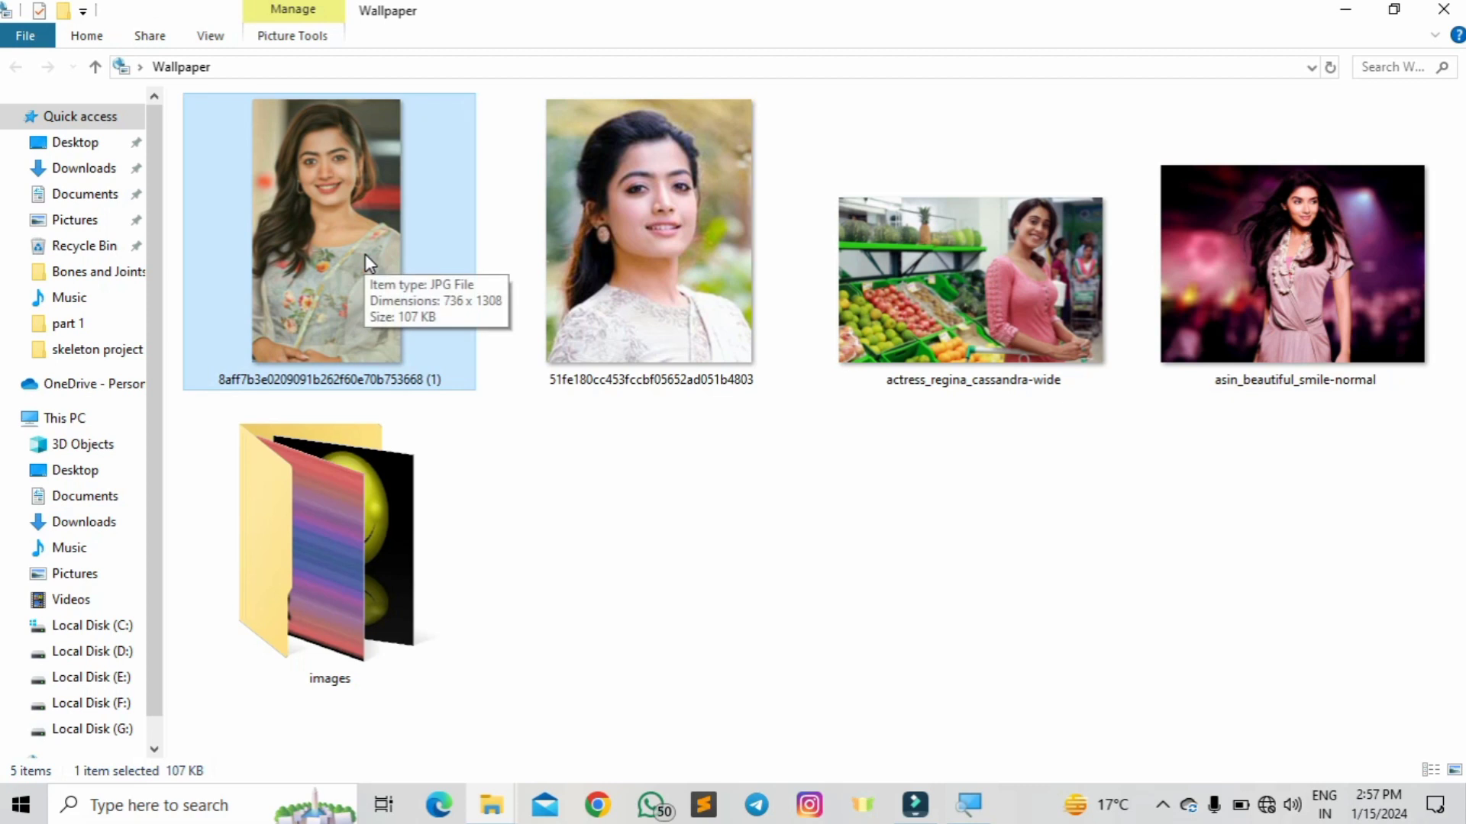
ctrl+click(614, 313)
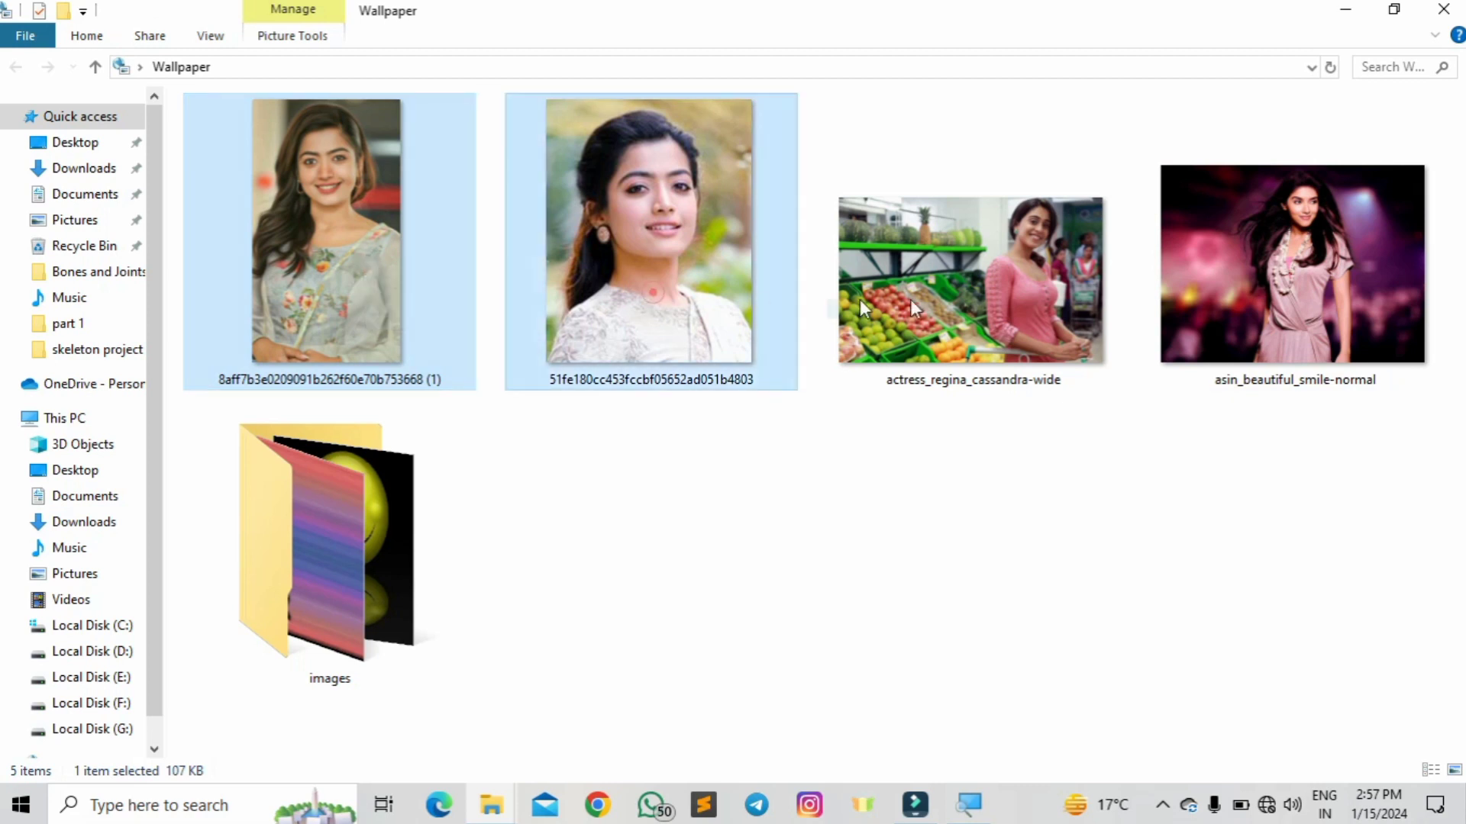
ctrl+click(1114, 290)
ctrl+click(1230, 274)
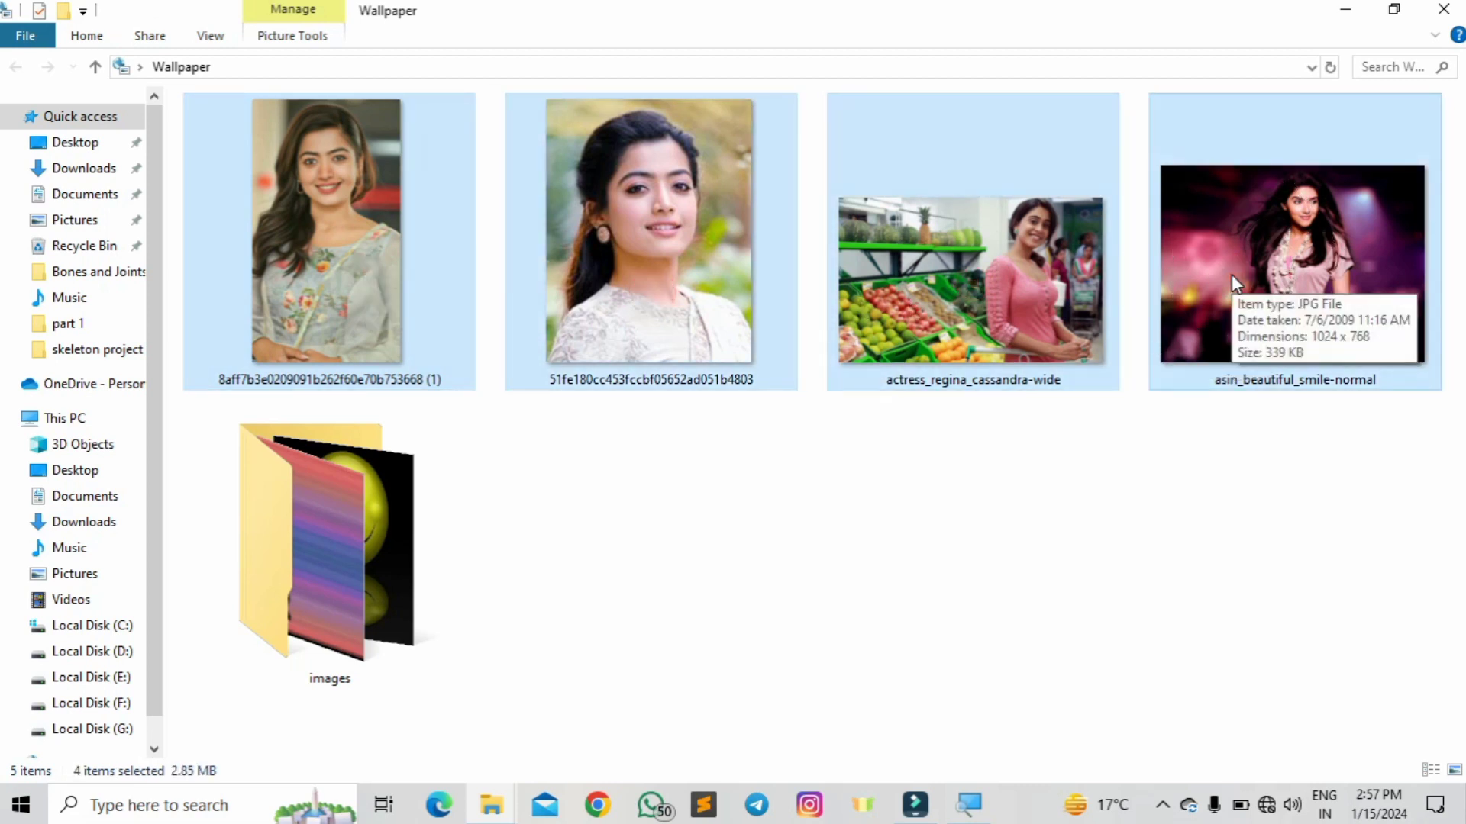
key(ctrl+x)
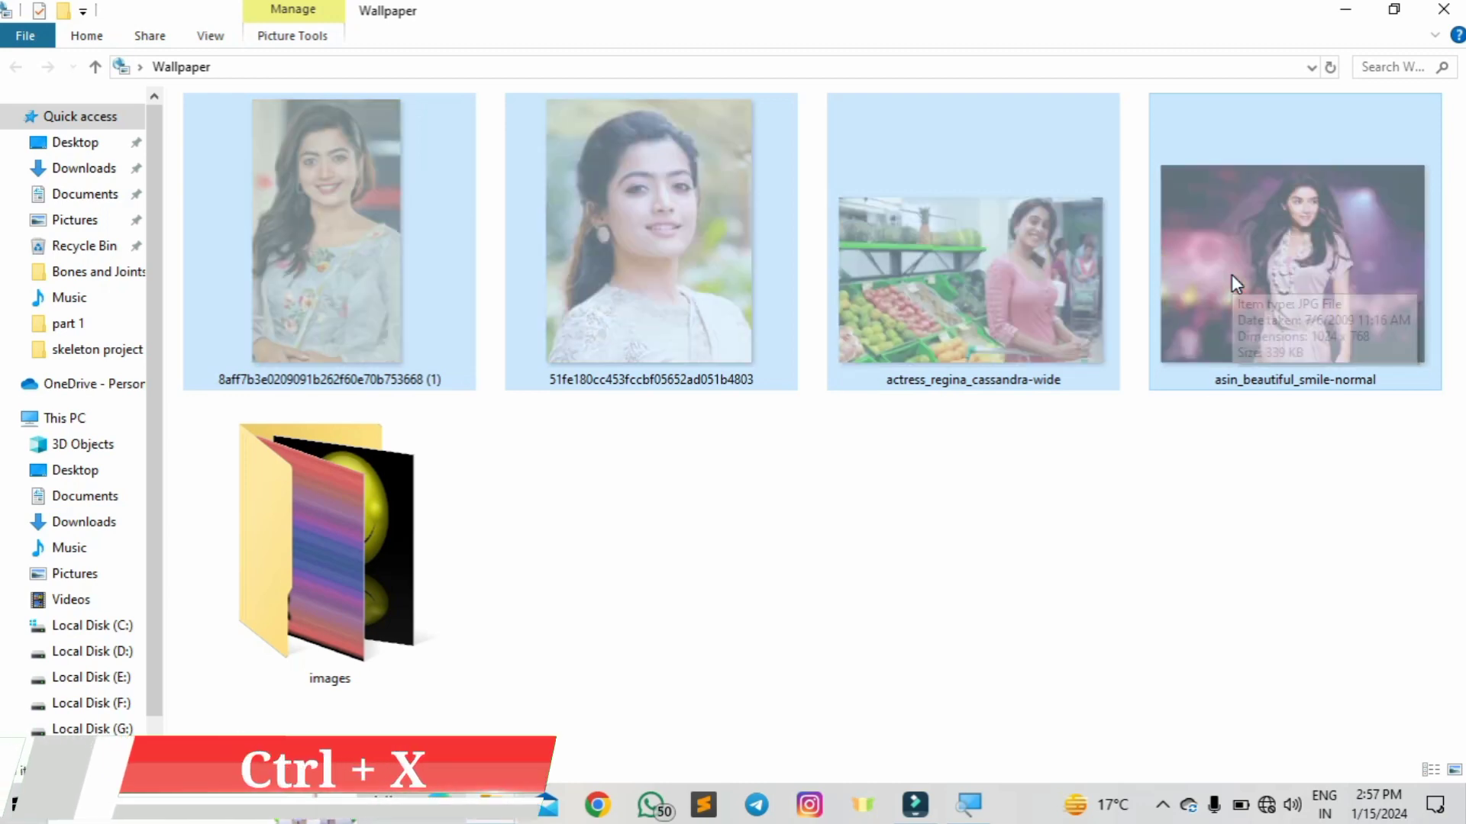
Step: Return to the desktop and open the Pictures folder from This PC
key(super+d)
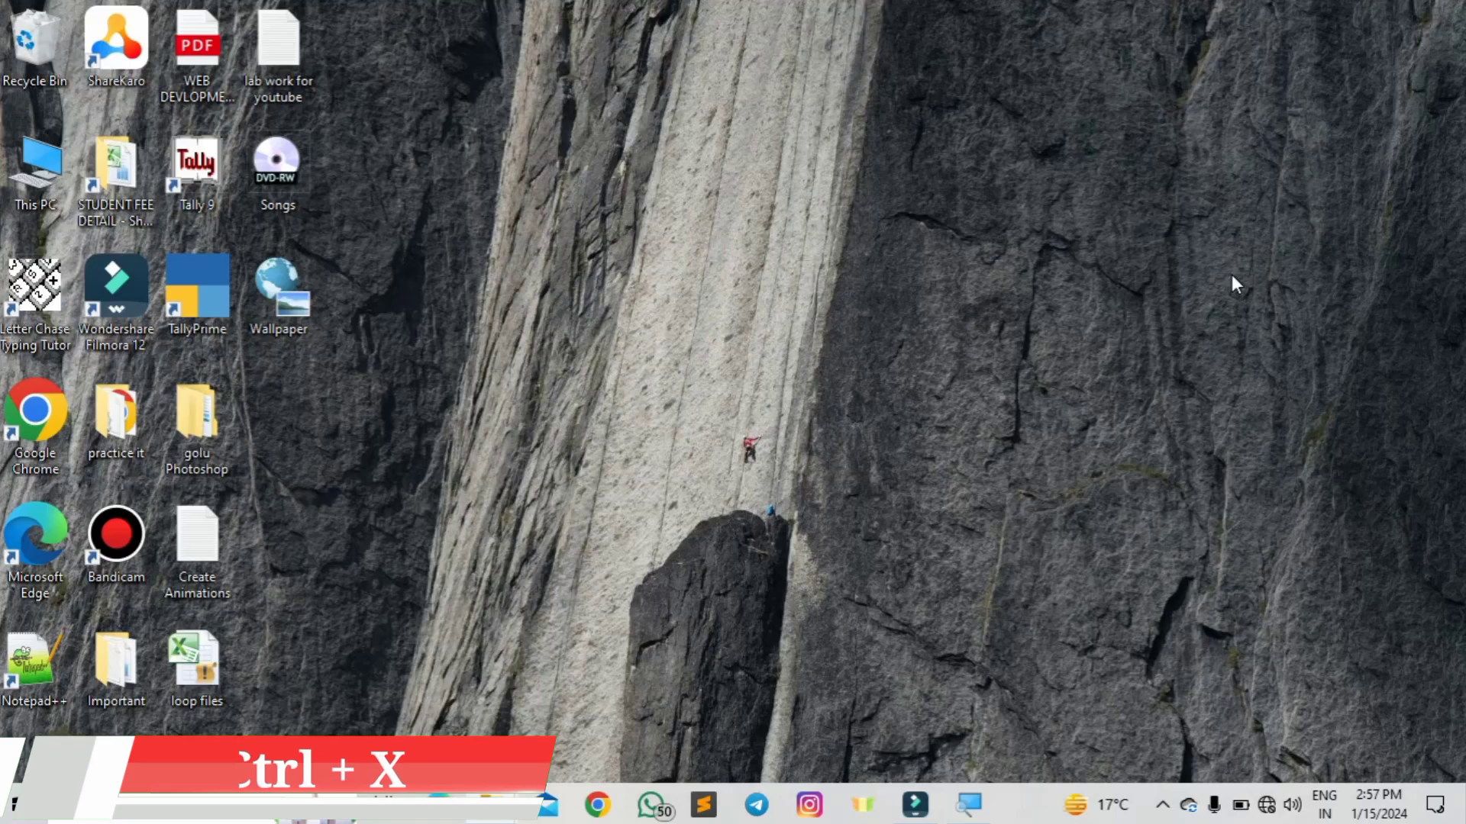
click(636, 273)
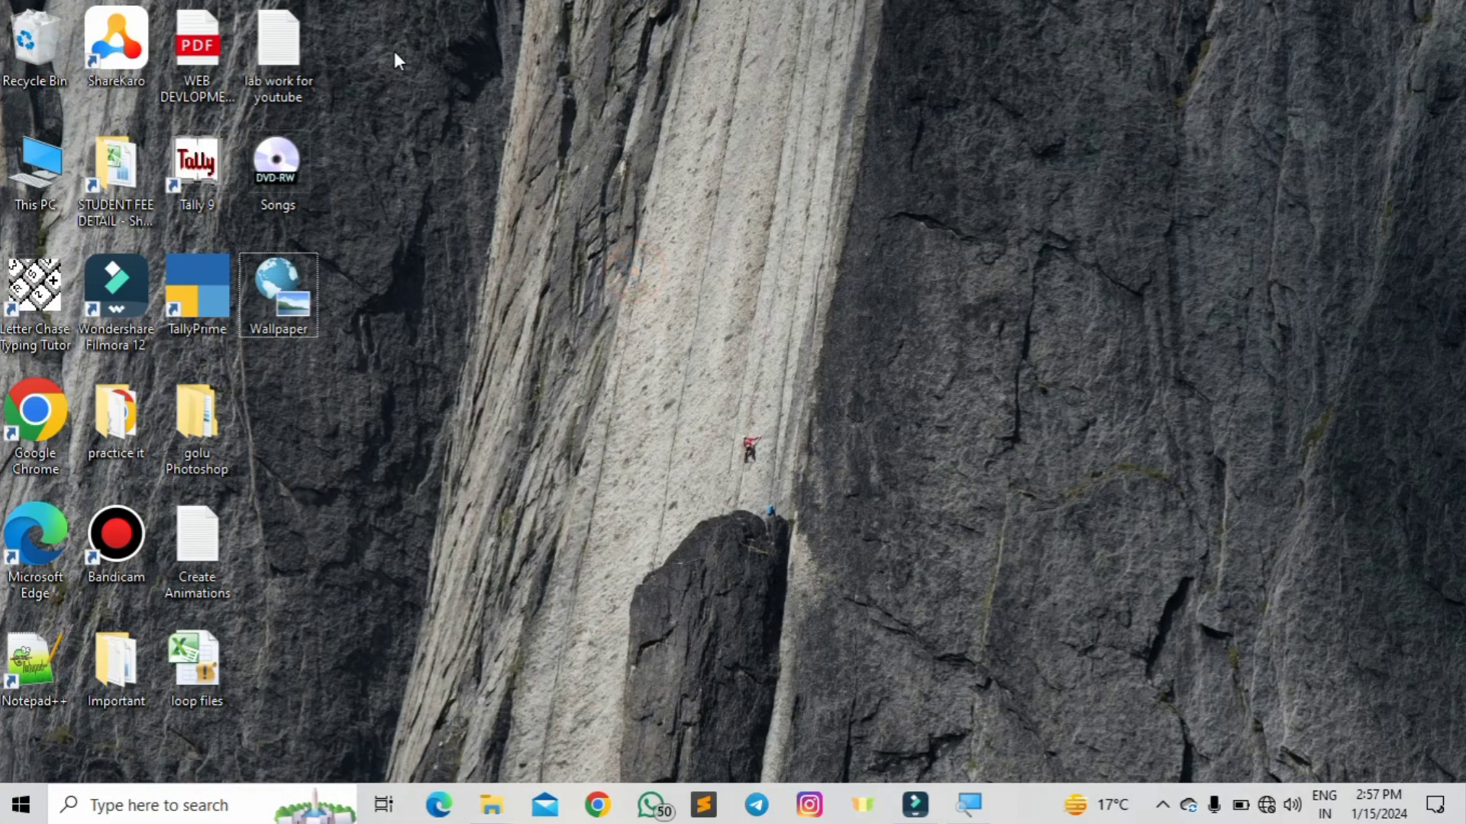
double_click(43, 176)
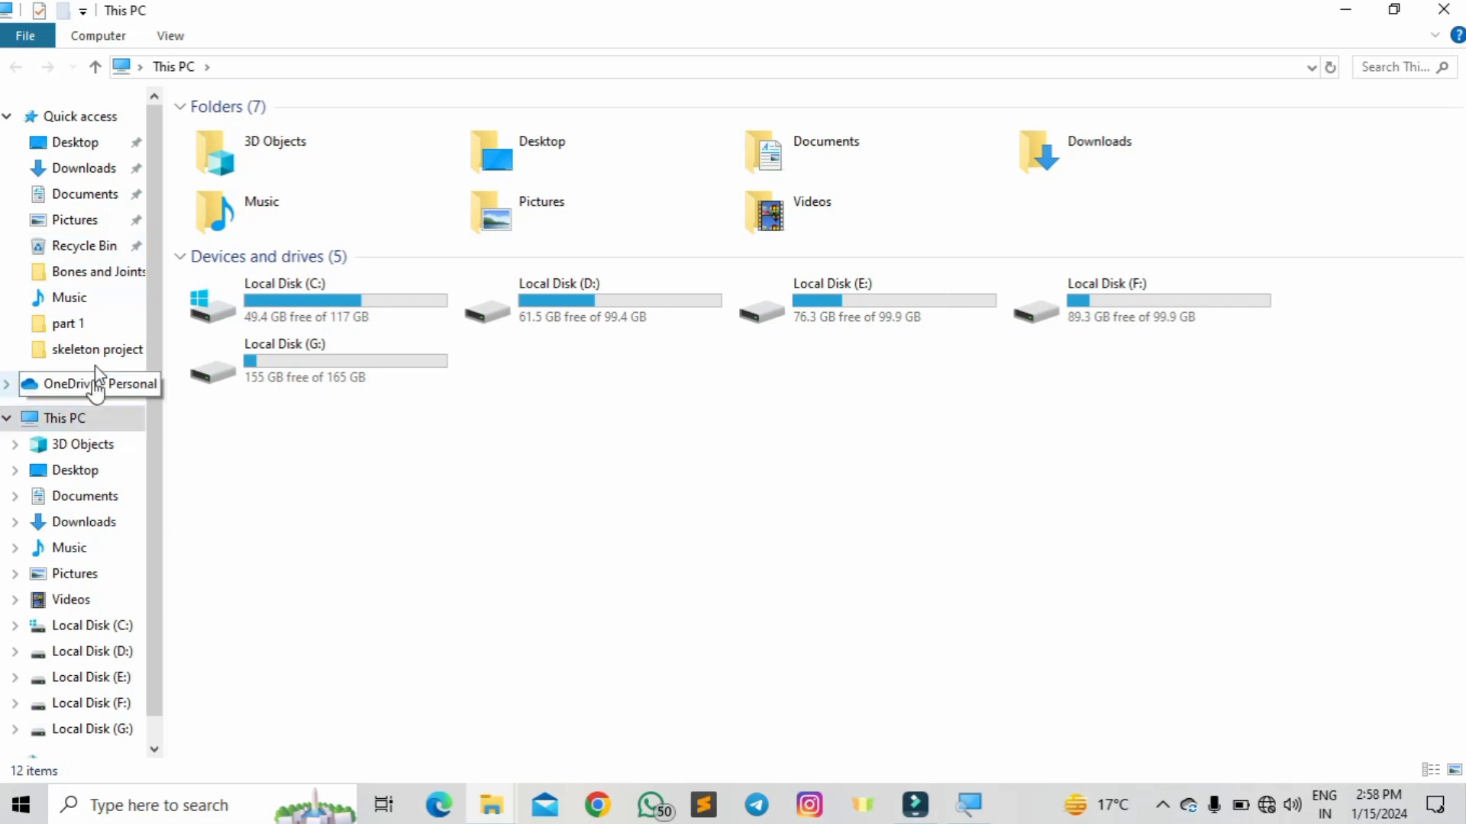
click(89, 220)
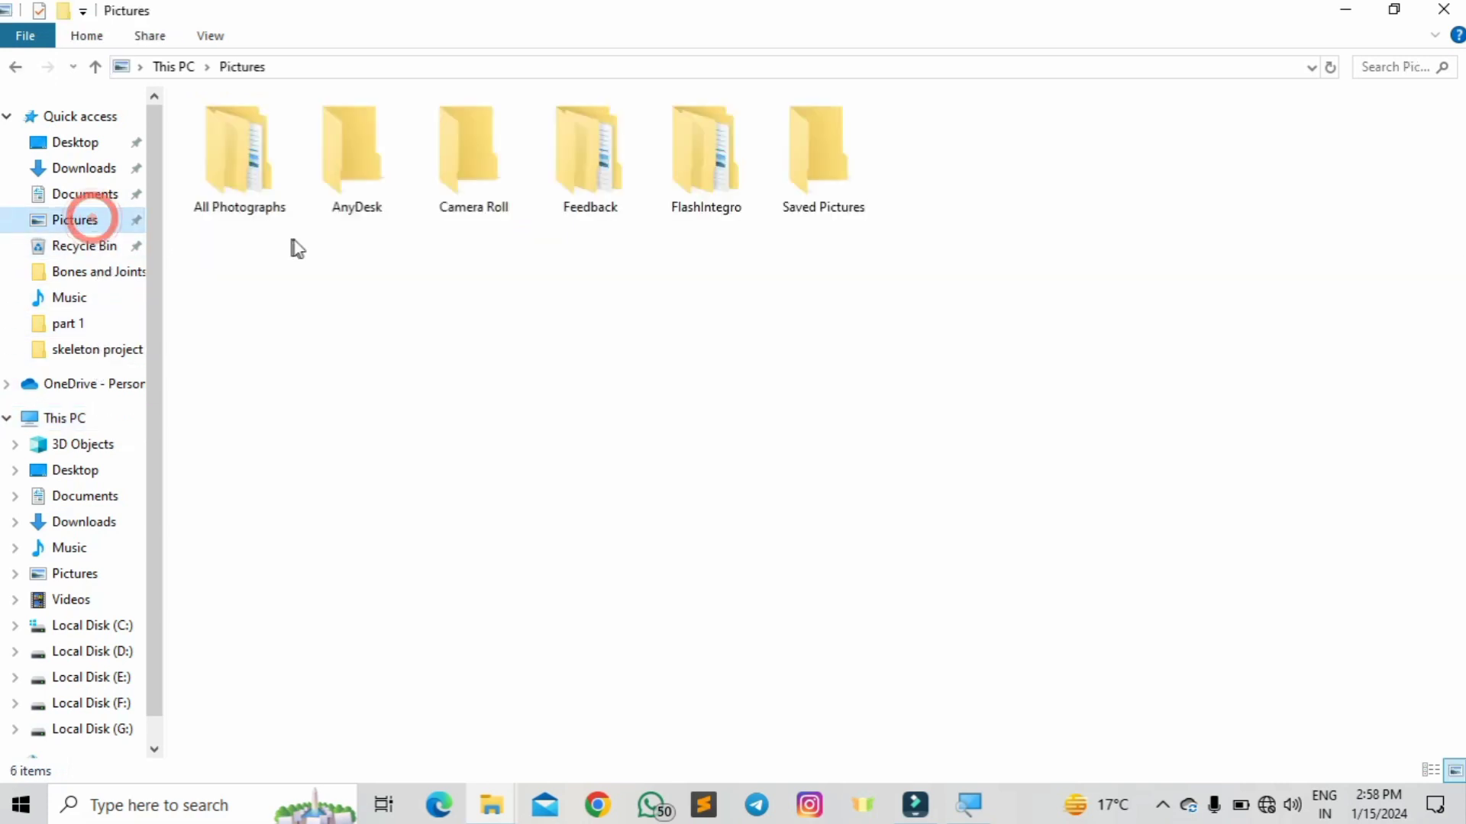
Step: Open the Actress folder inside All Photographs, paste the four cut pictures there, and clear the selection
double_click(280, 182)
click(349, 179)
double_click(349, 179)
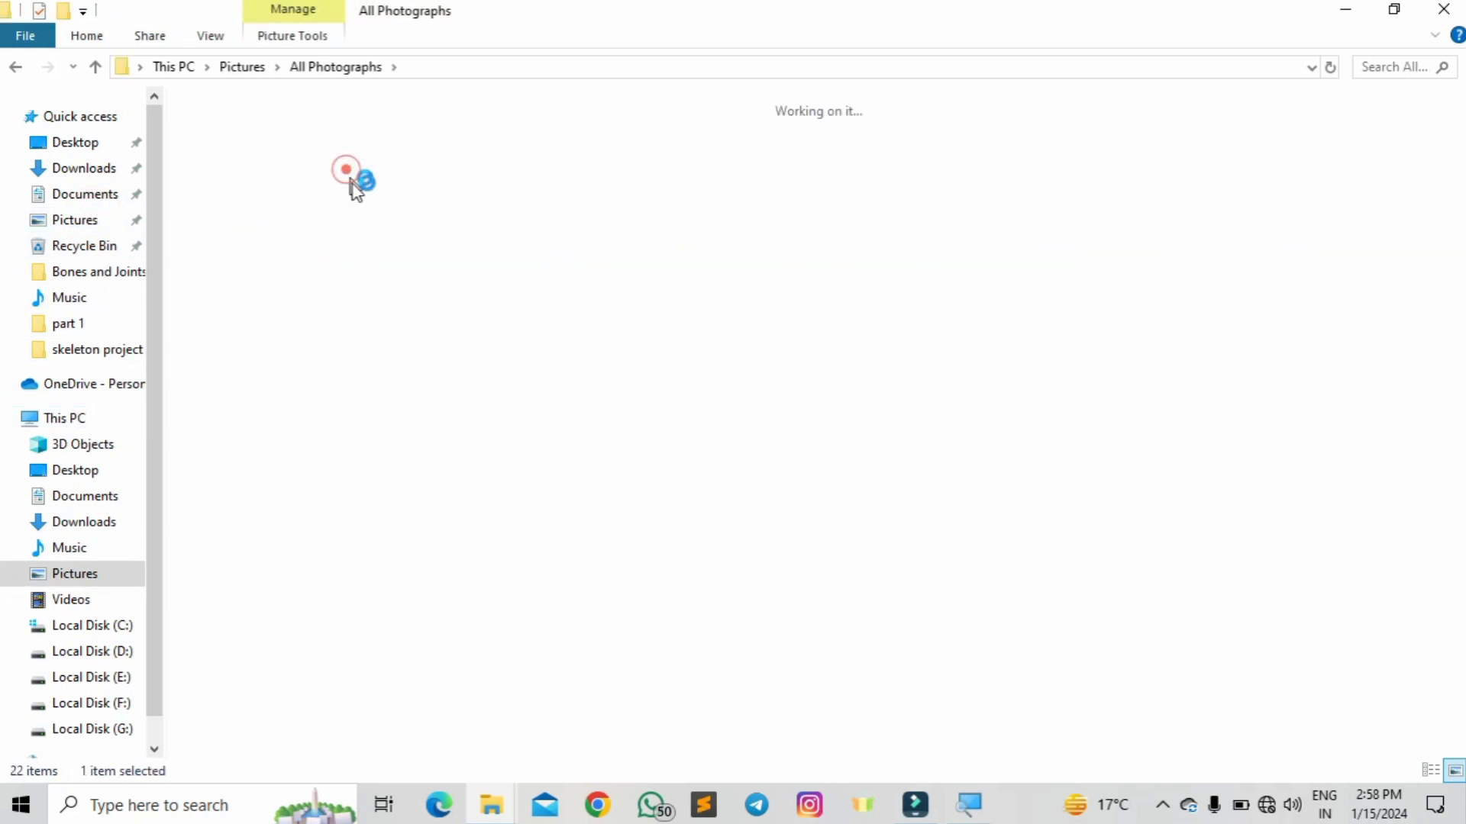
right_click(543, 227)
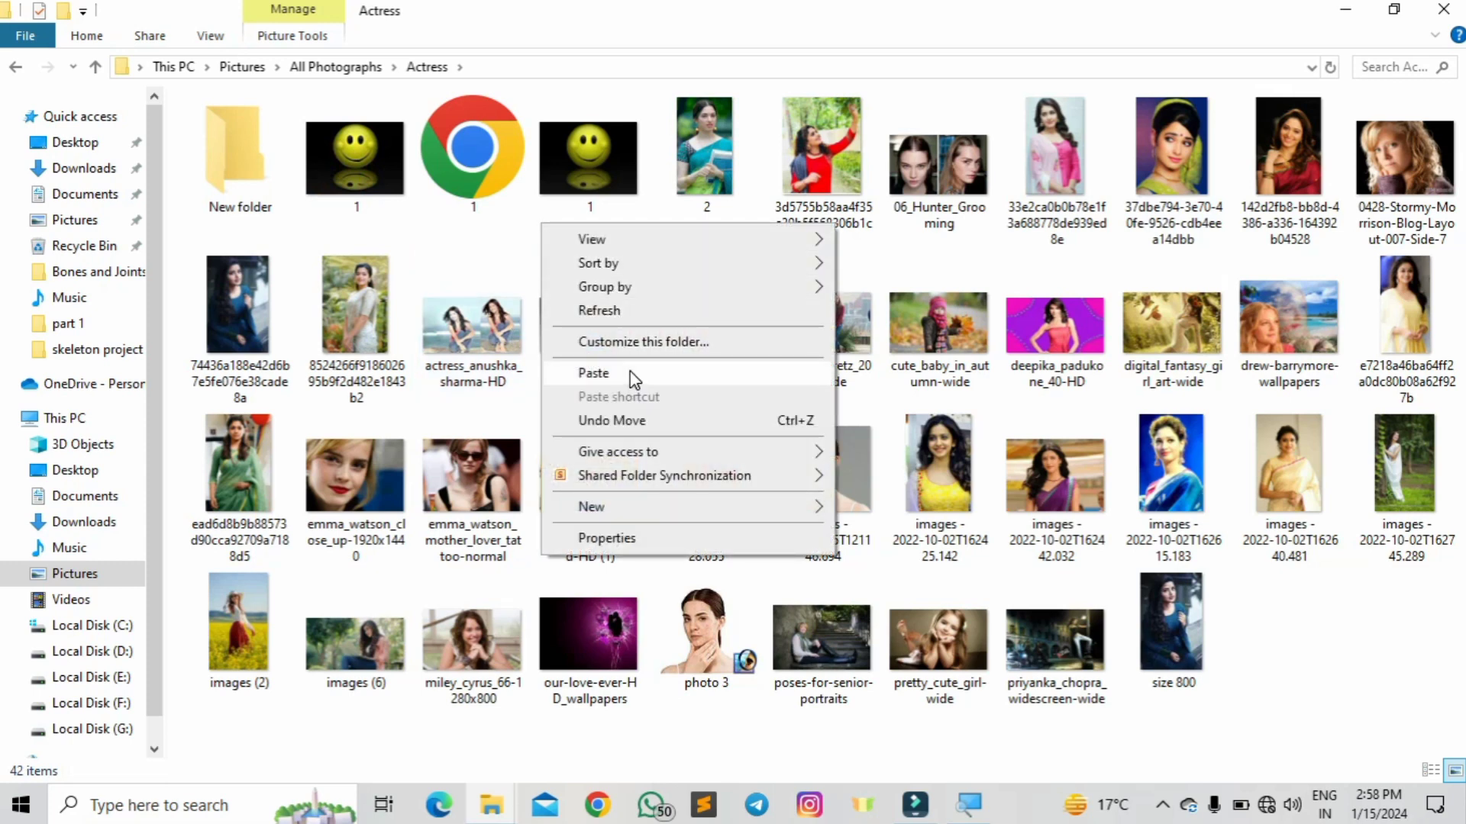
click(449, 235)
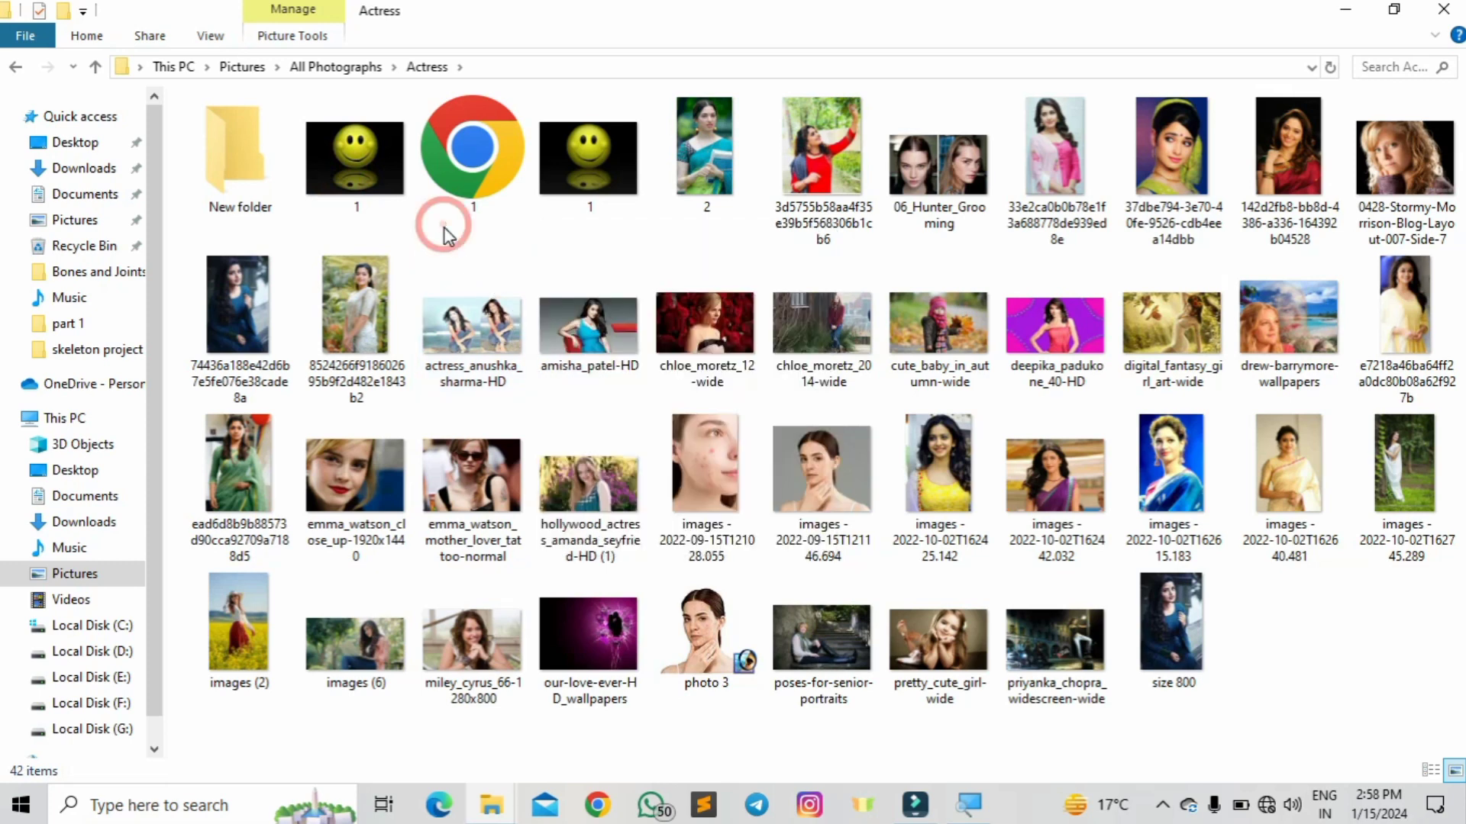
key(ctrl+v)
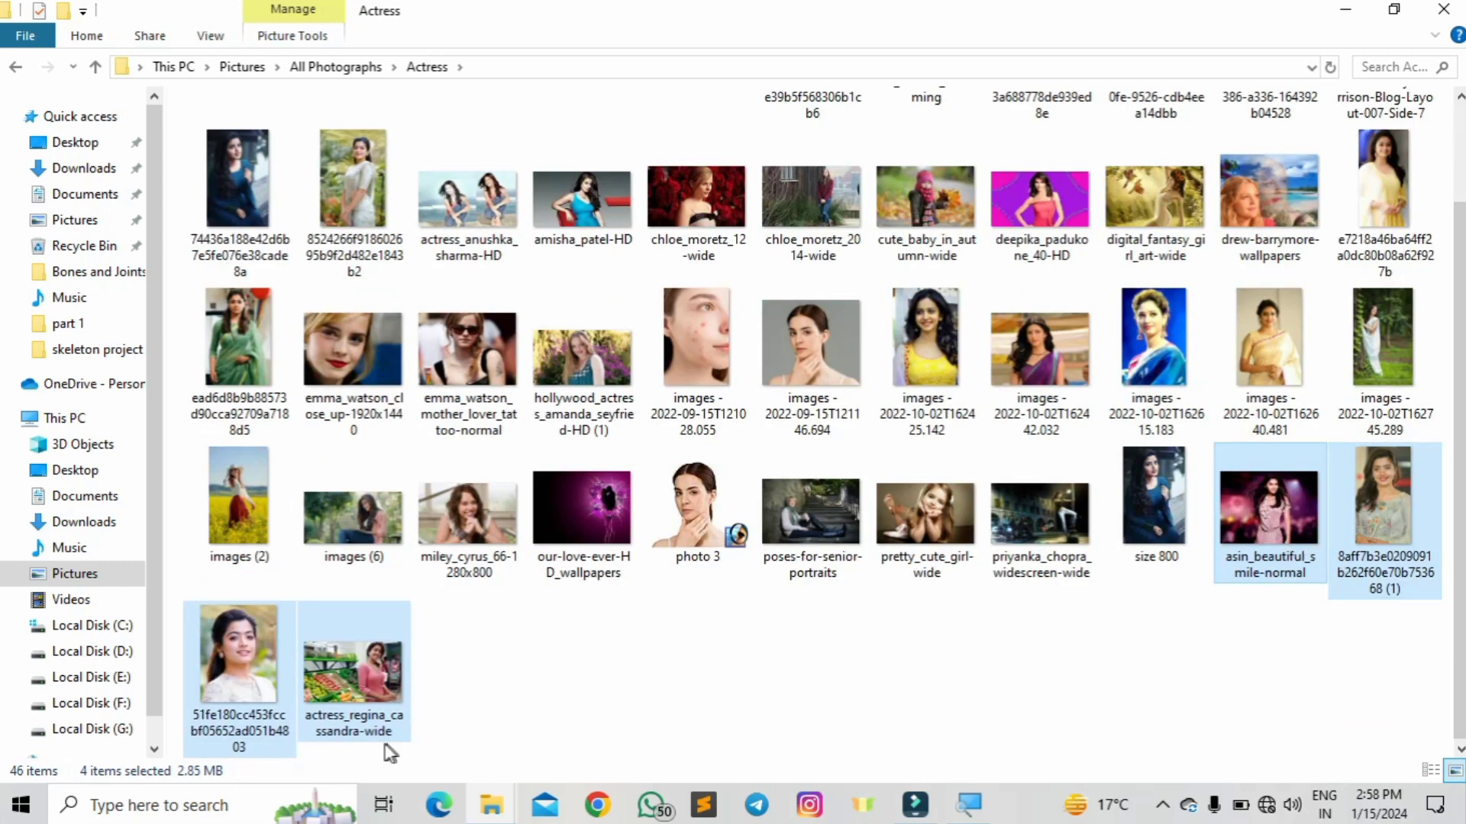
click(604, 706)
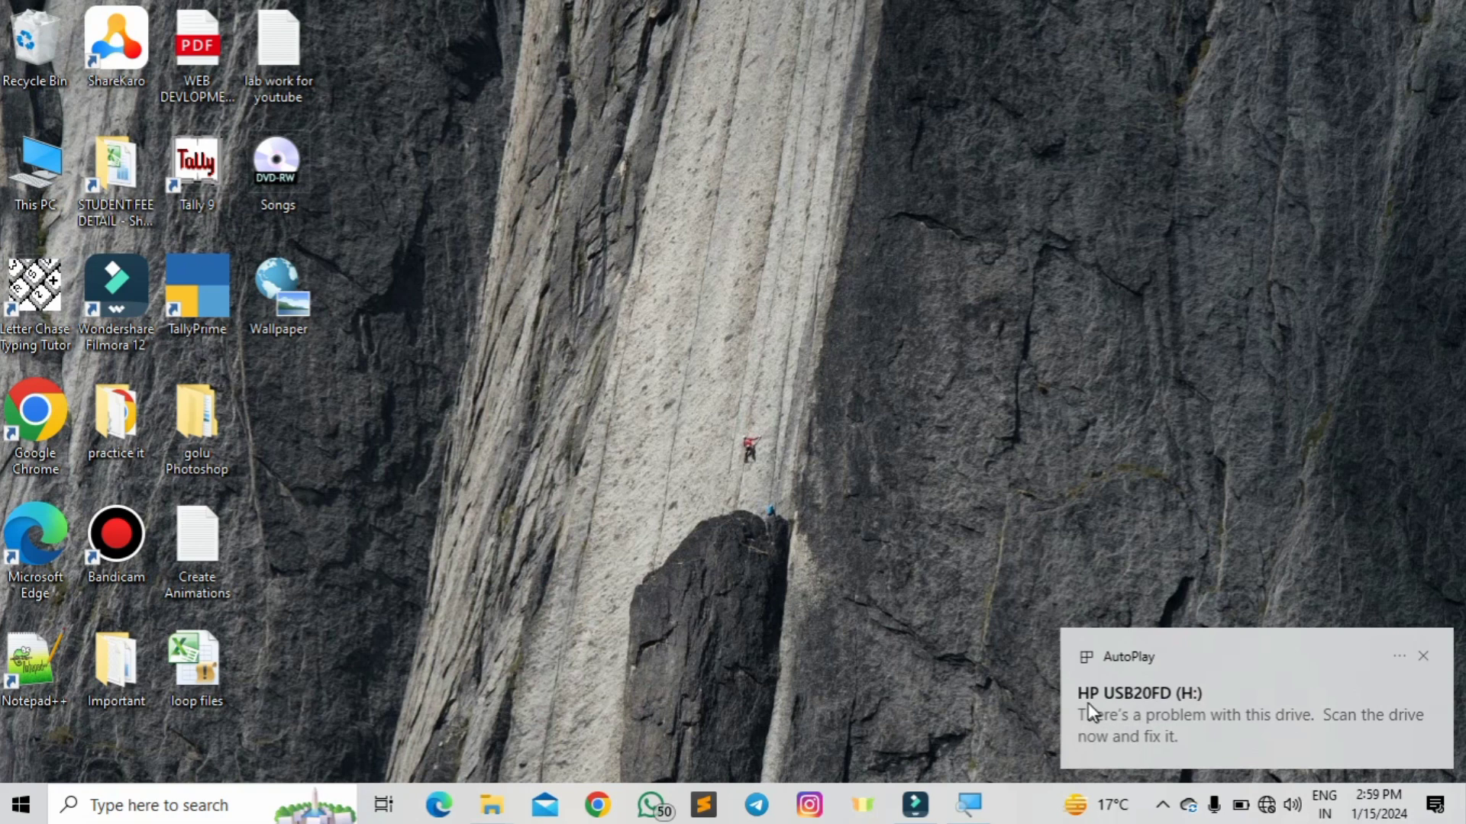
Step: Clear the desktop selection and open This PC
click(1030, 522)
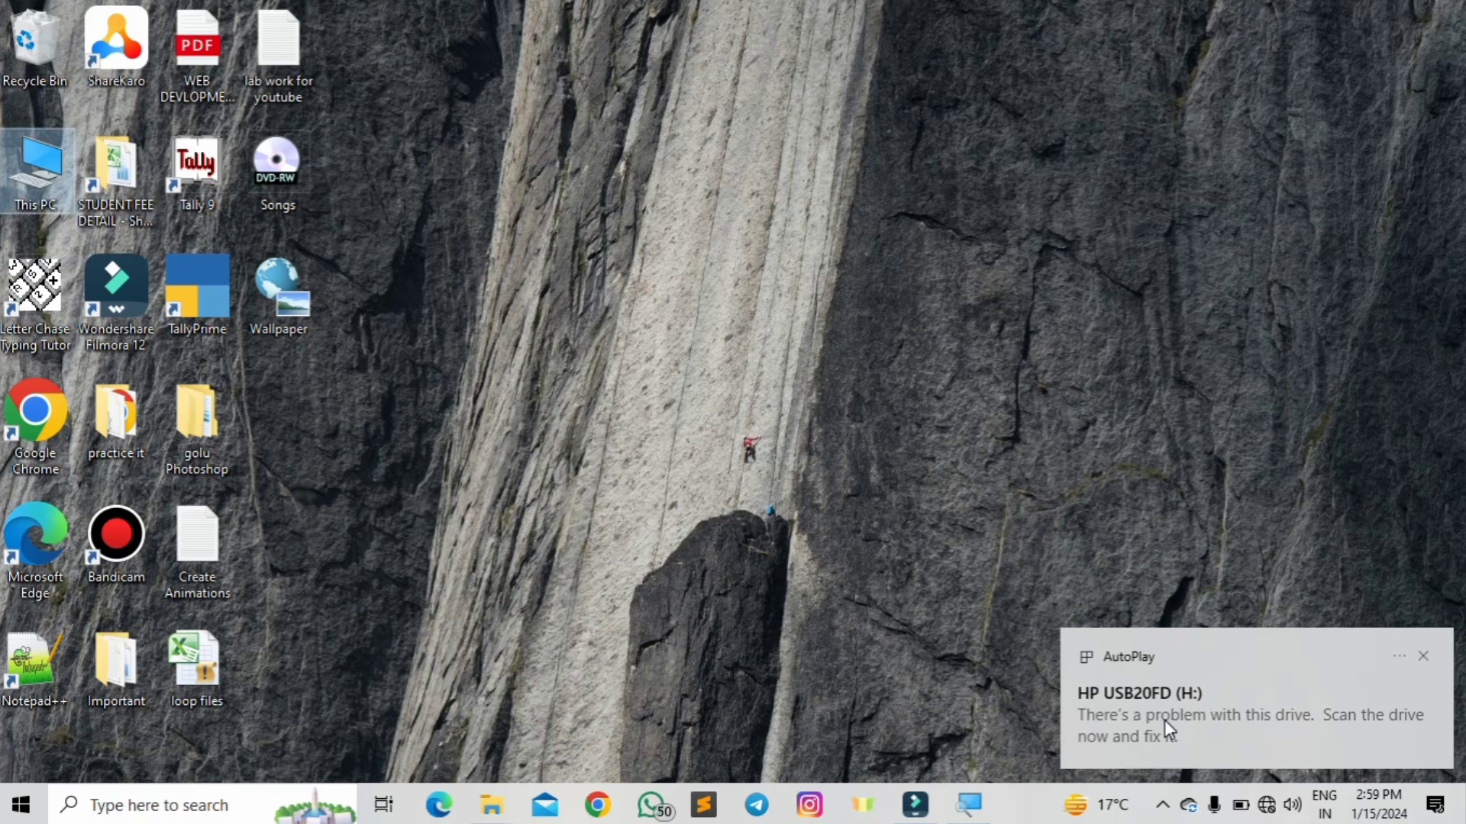
click(767, 341)
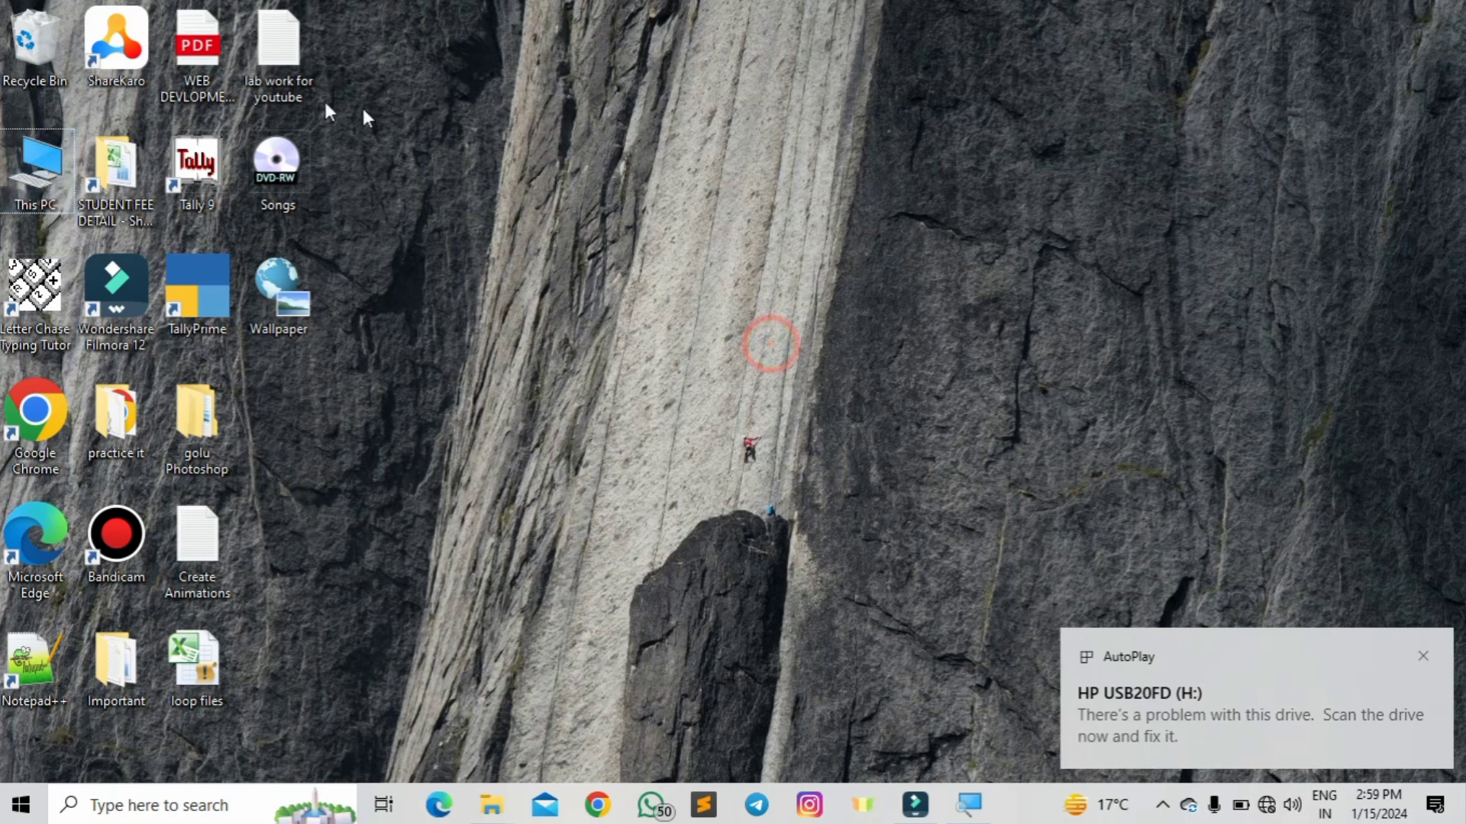
click(35, 174)
double_click(38, 176)
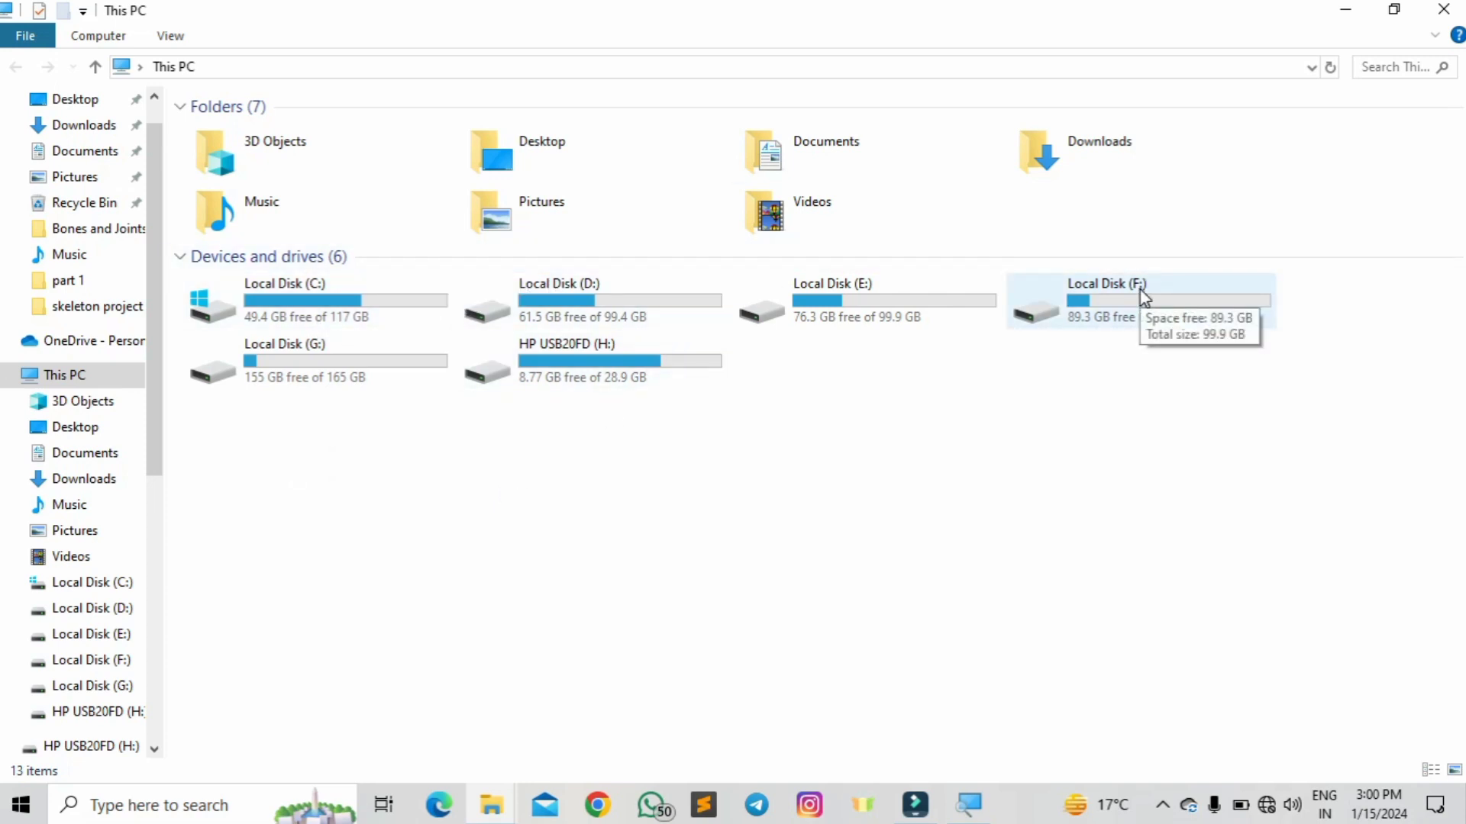
Step: Go through the local drives one by one and open the HP USB20FD (H:) flash drive
click(326, 321)
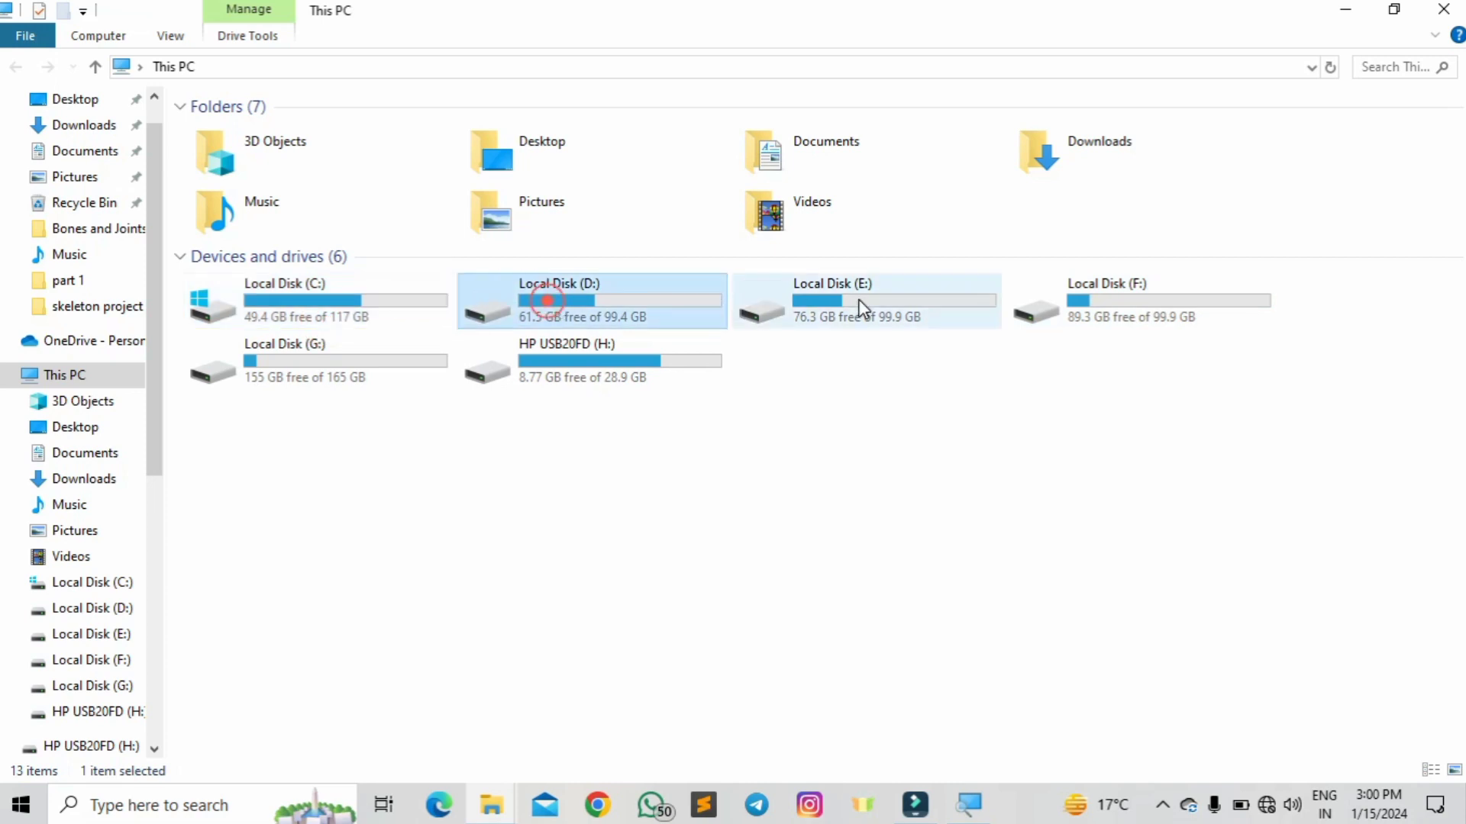
click(1116, 309)
click(407, 365)
click(540, 383)
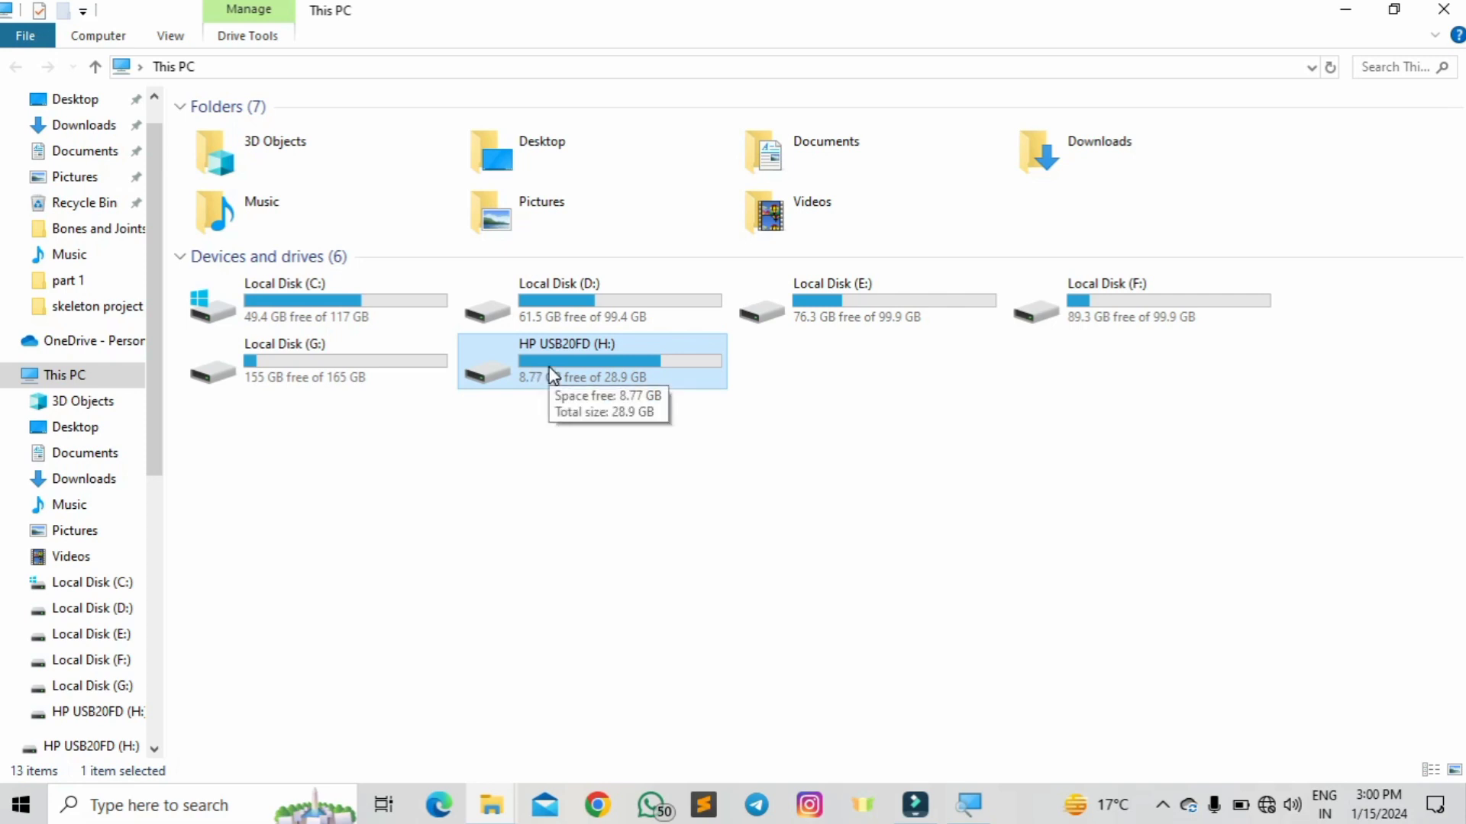
double_click(553, 376)
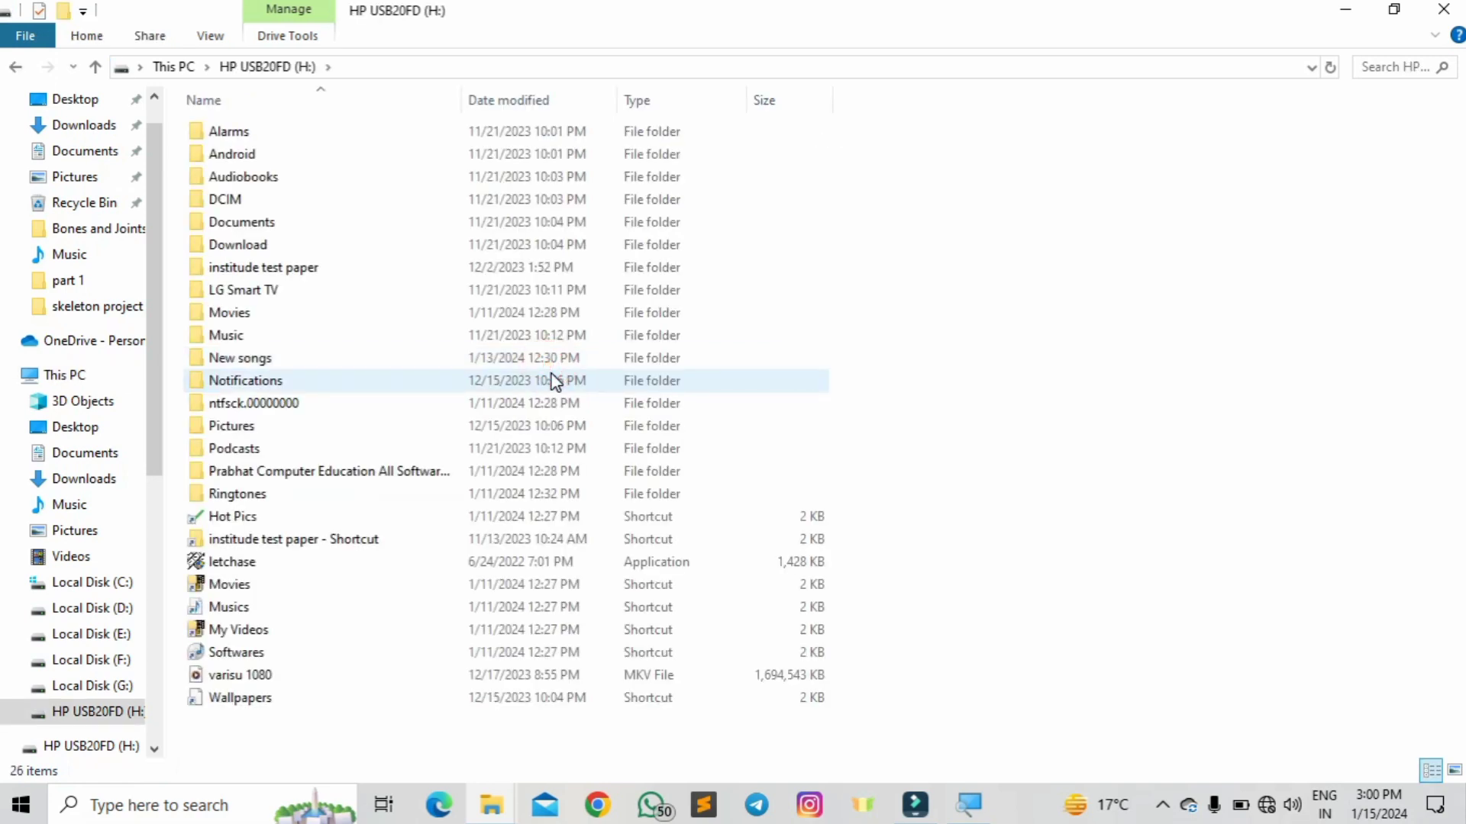
Step: Create a new folder named "all photo" on the HP USB20FD (H:) drive
right_click(945, 504)
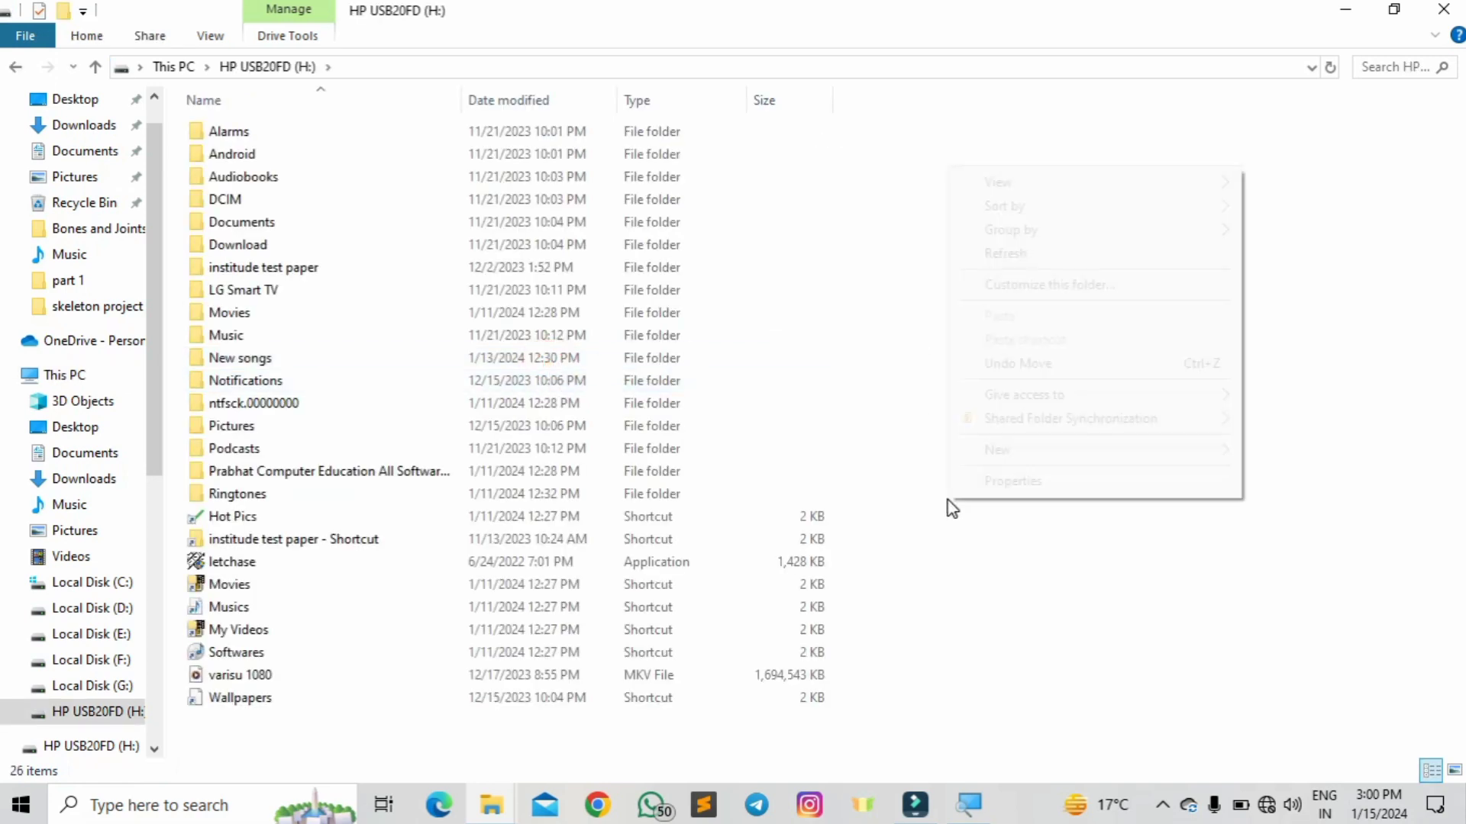
mouse_move(1014, 456)
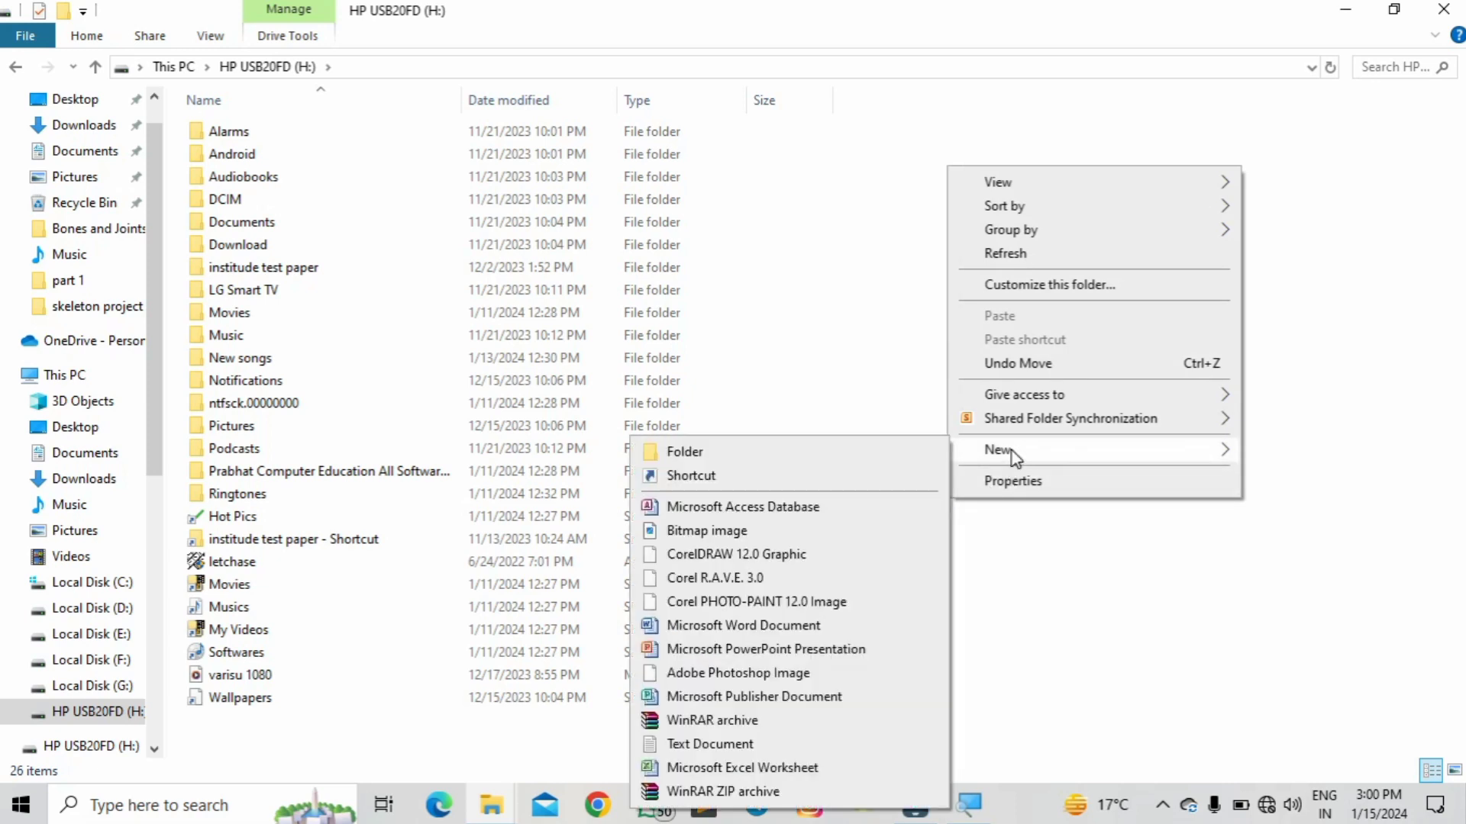
click(808, 458)
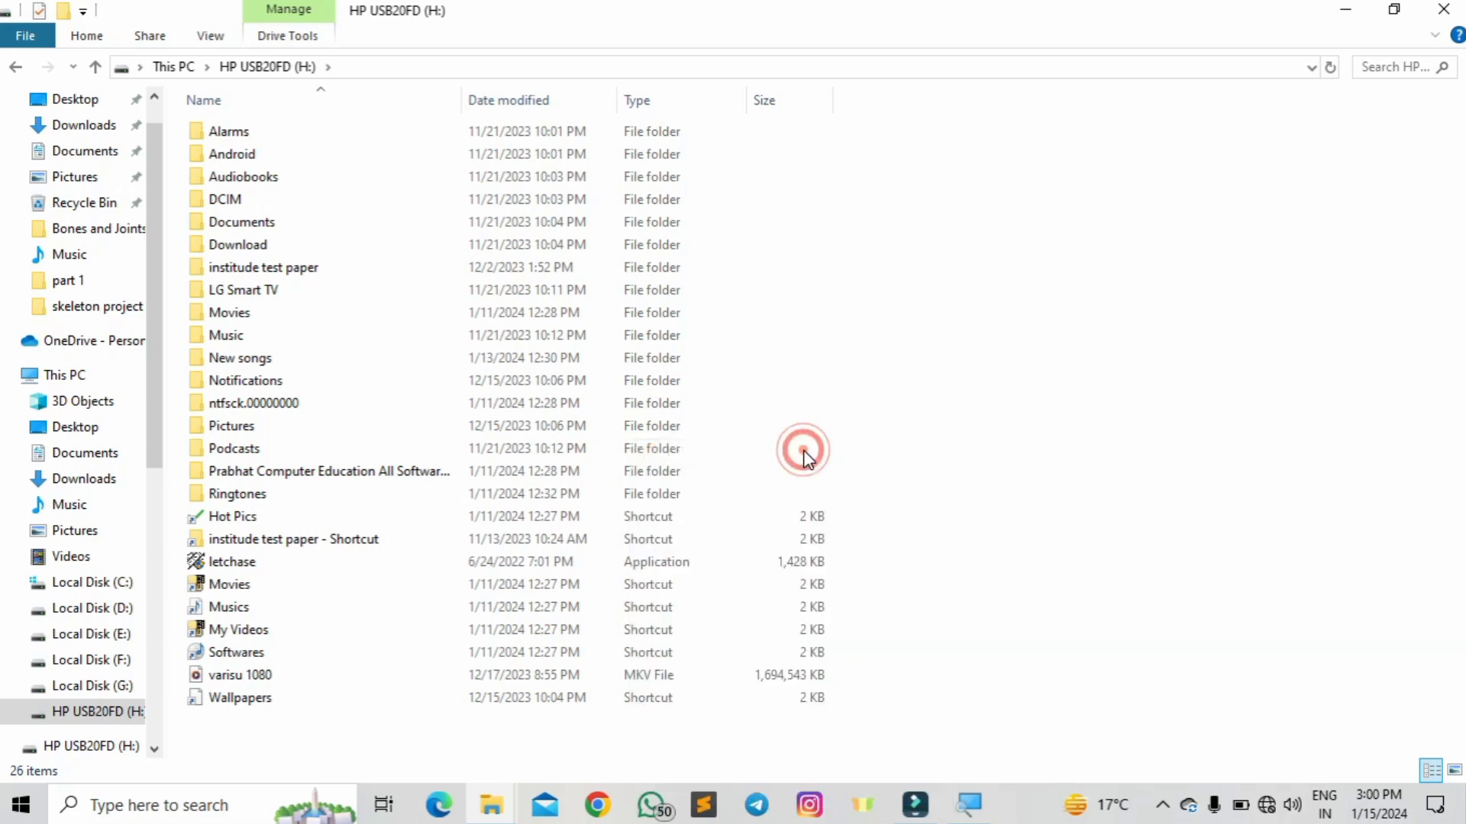
text(all photo)
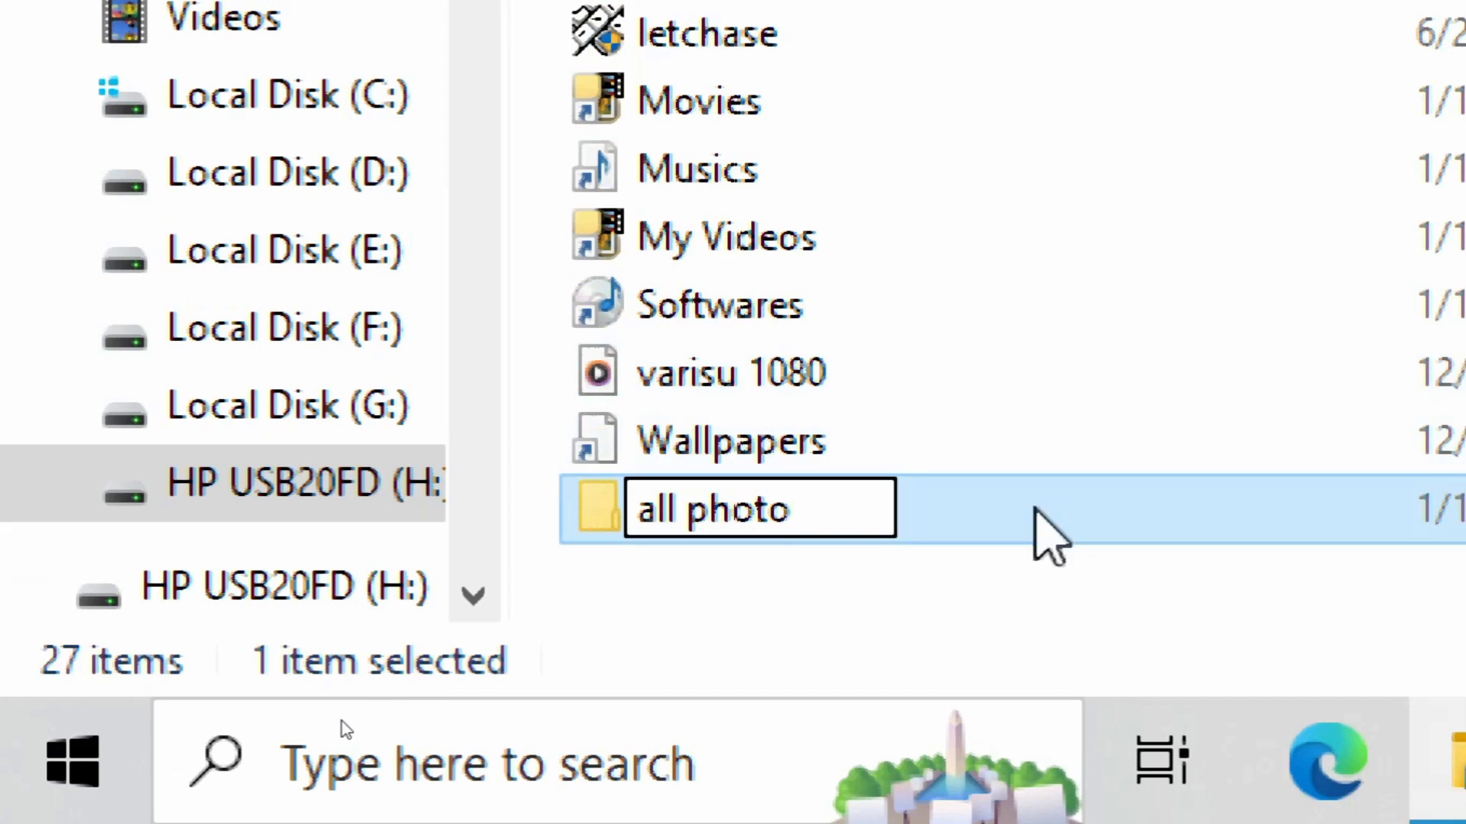
key(Return)
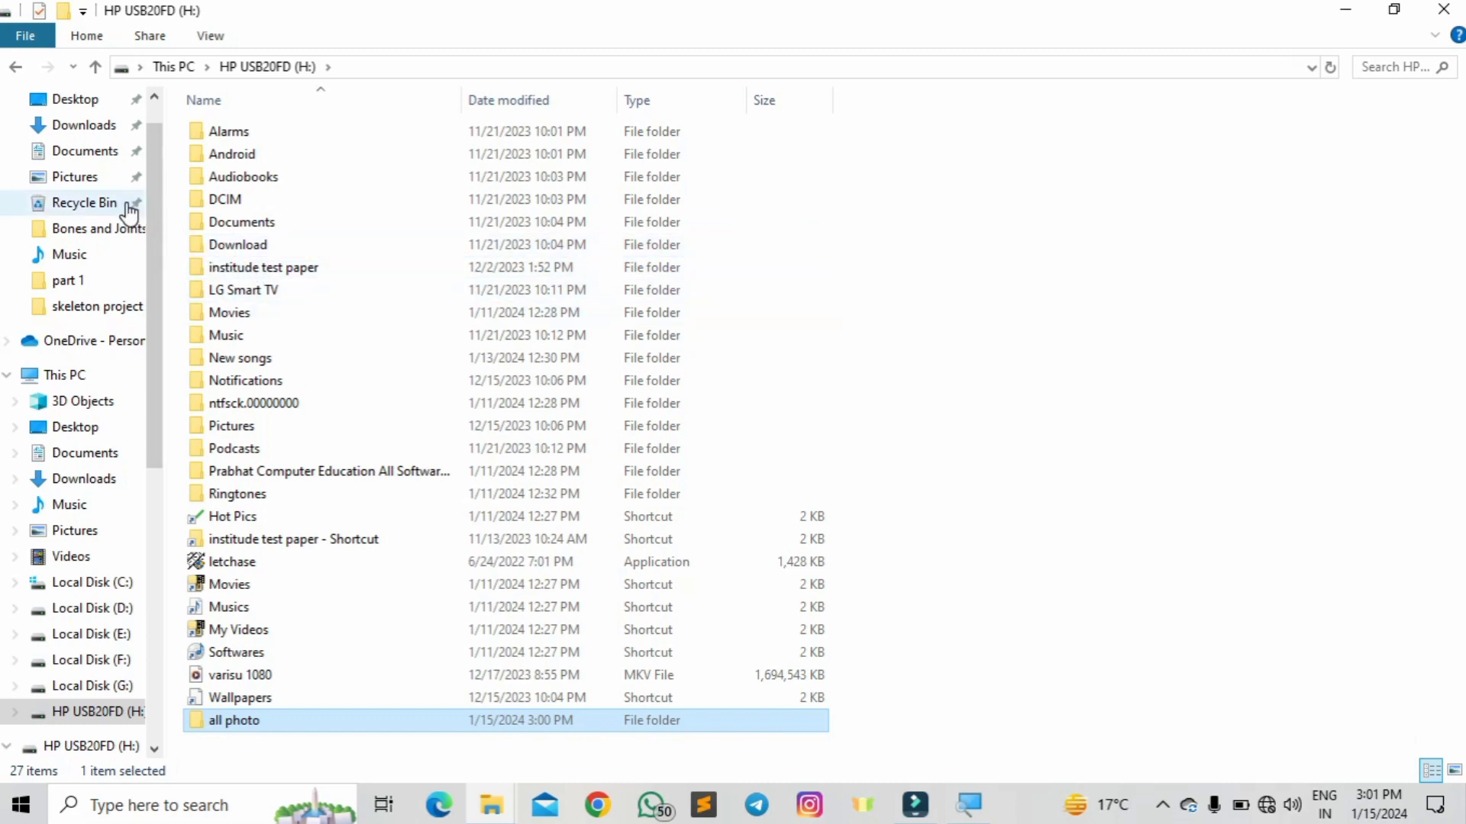
Step: Open the Pictures folder, check the contents of All Photographs, and return to Pictures
click(105, 185)
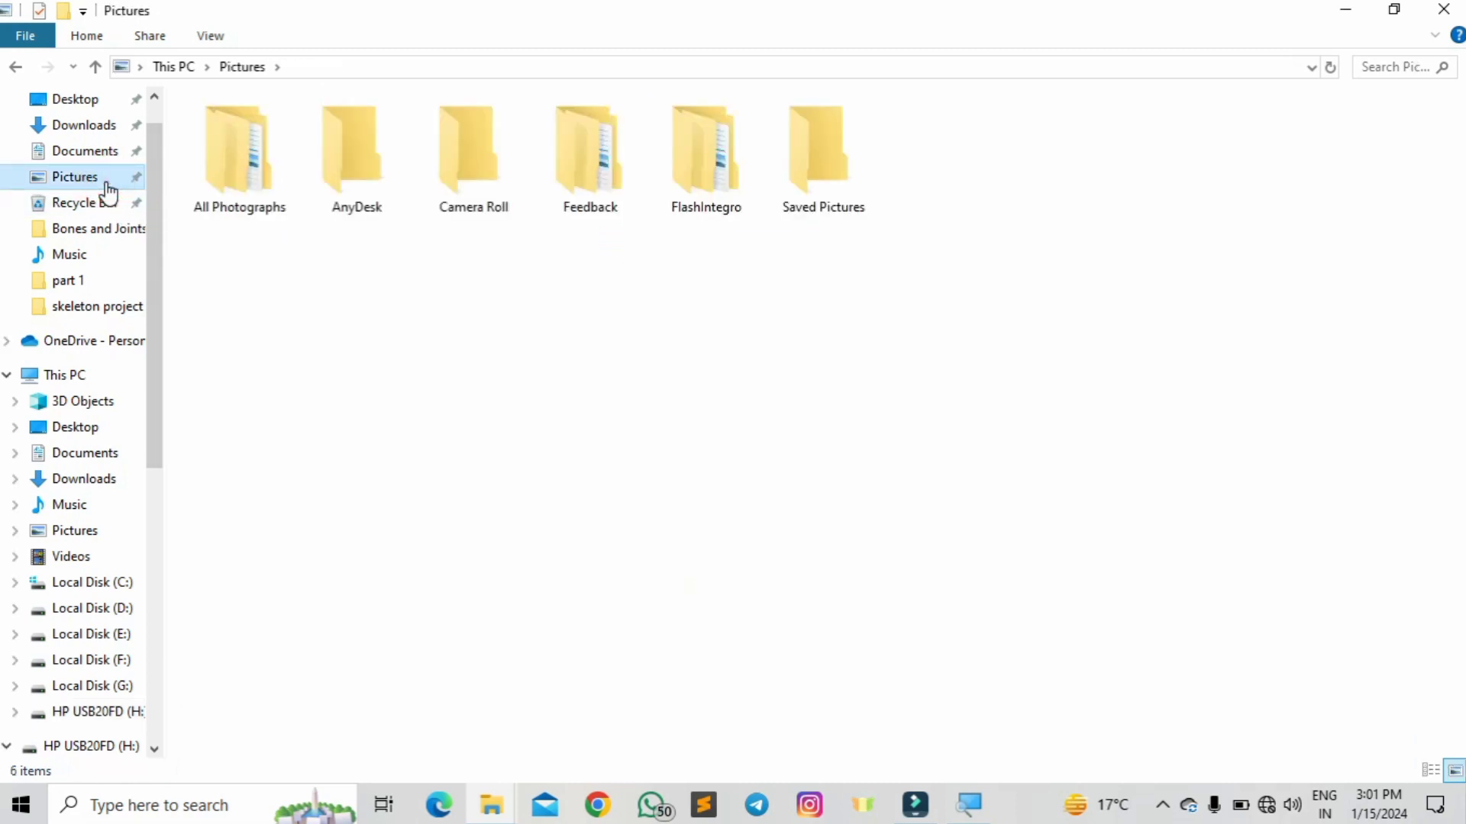
click(214, 162)
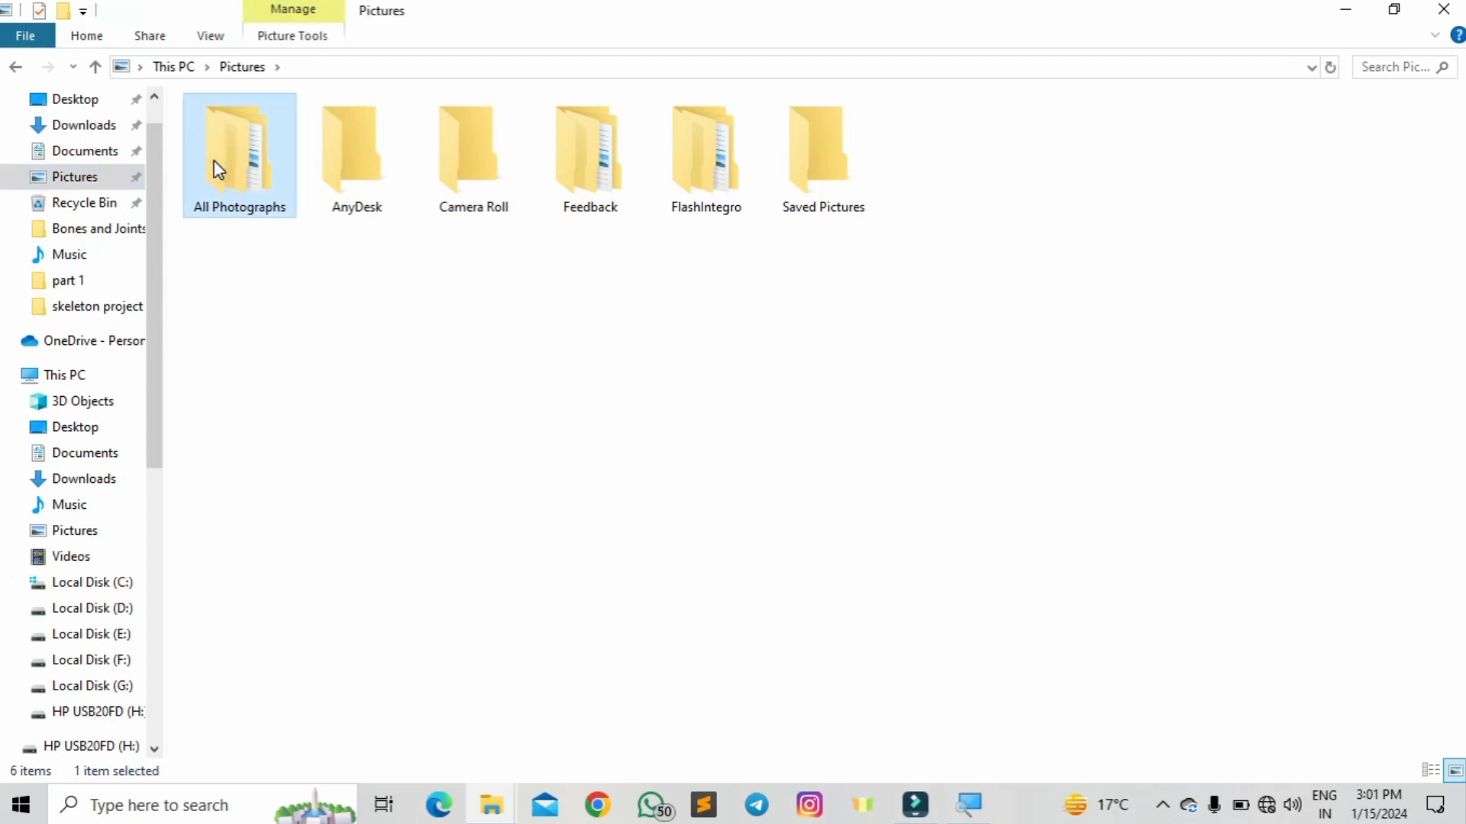
double_click(214, 162)
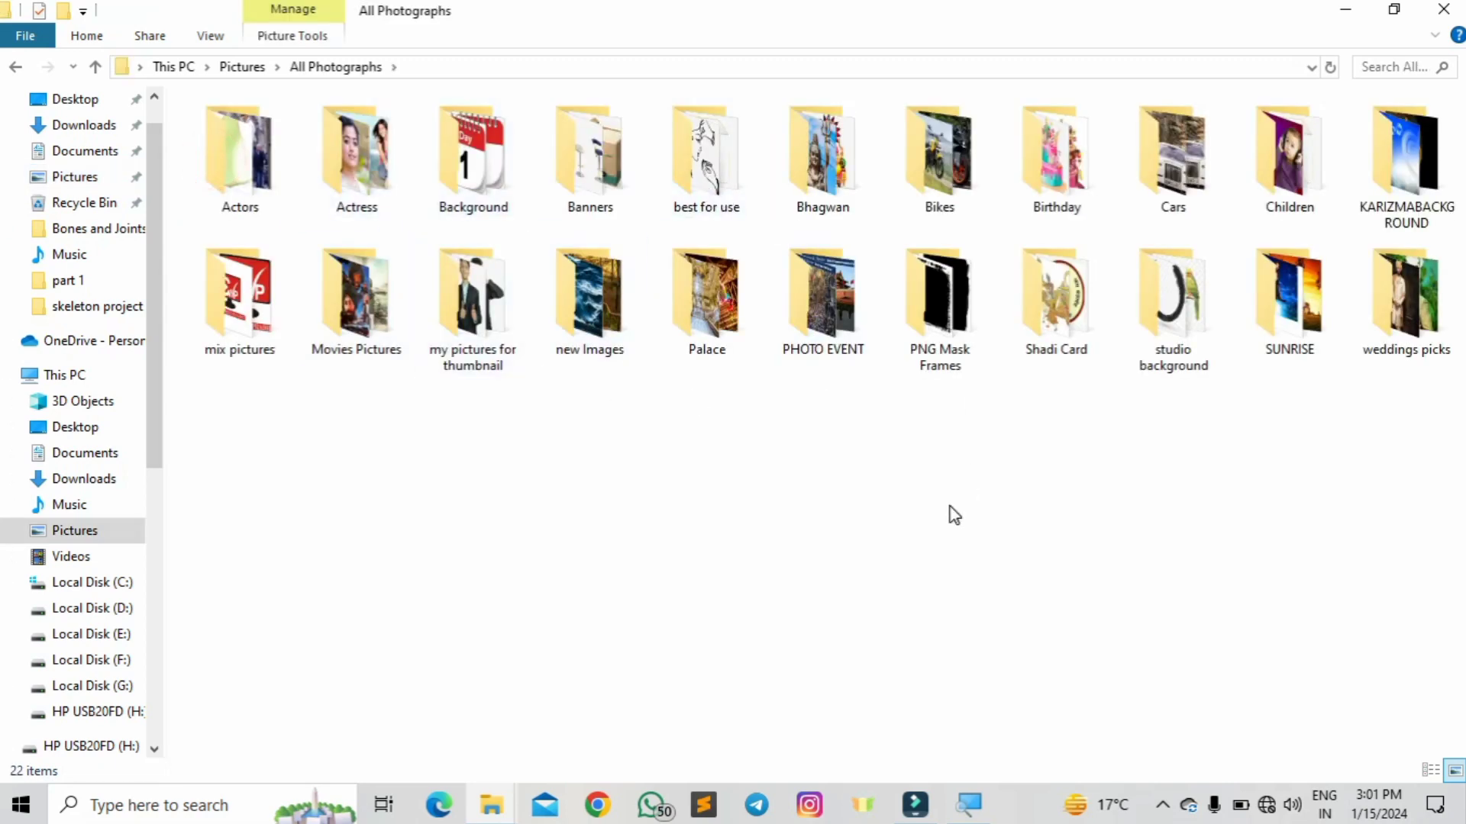
click(950, 508)
key(alt+Left)
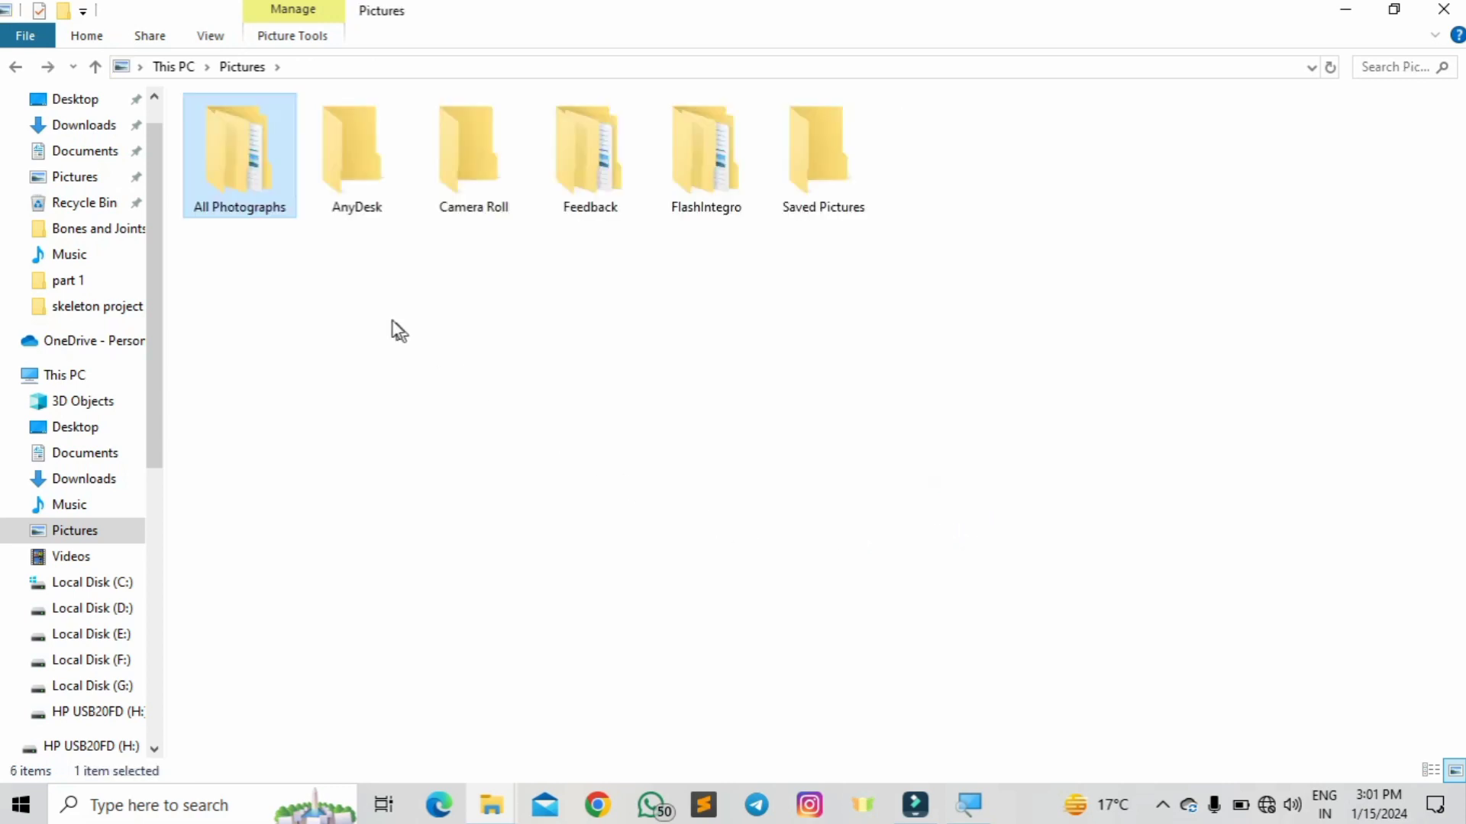
Step: Copy the All Photographs folder and clear the selection
right_click(272, 151)
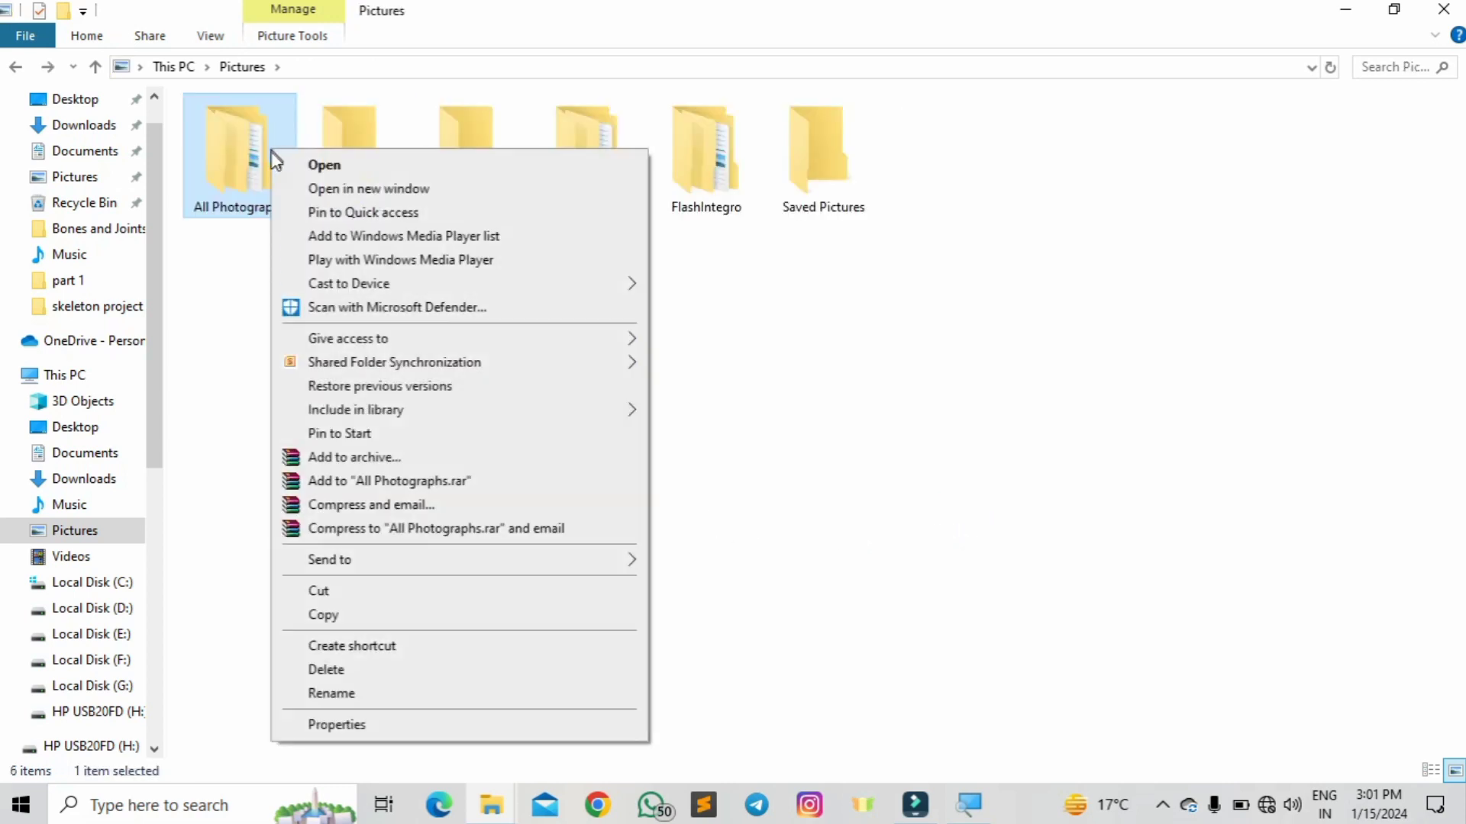
click(328, 619)
click(356, 593)
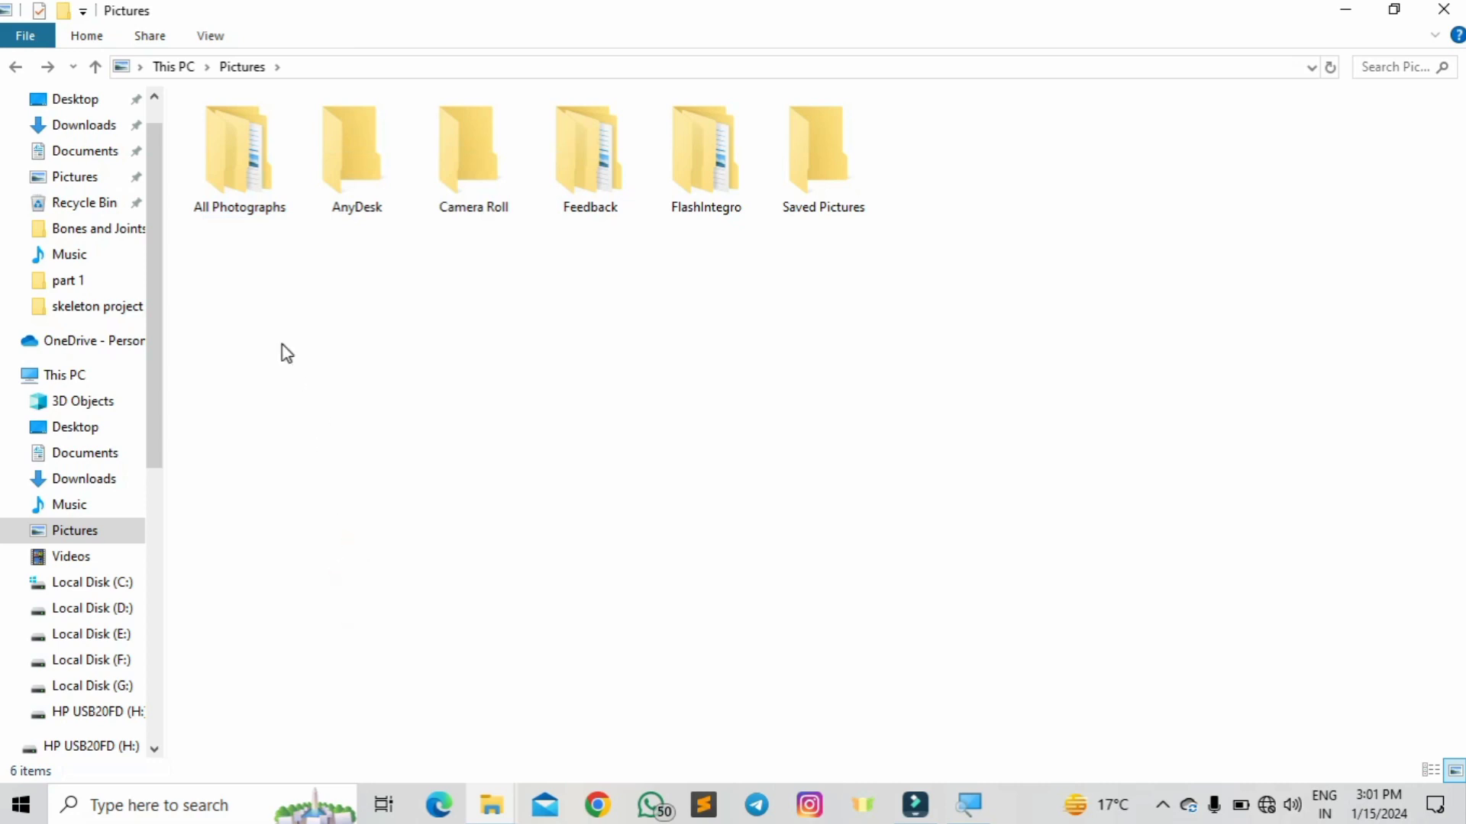
Step: Paste the copied folder into the all photo folder on the HP USB20FD (H:) drive
click(115, 746)
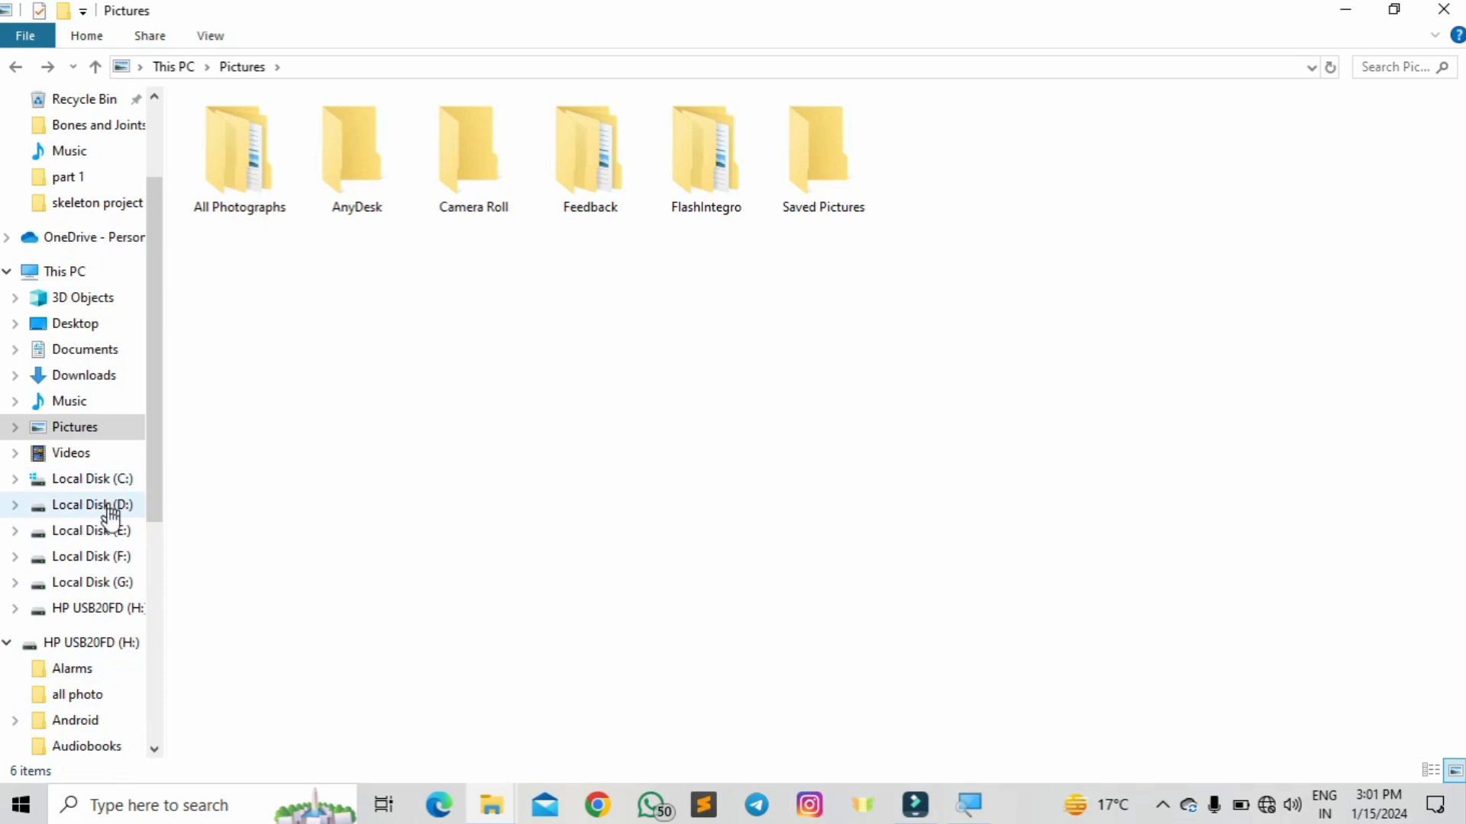
click(112, 615)
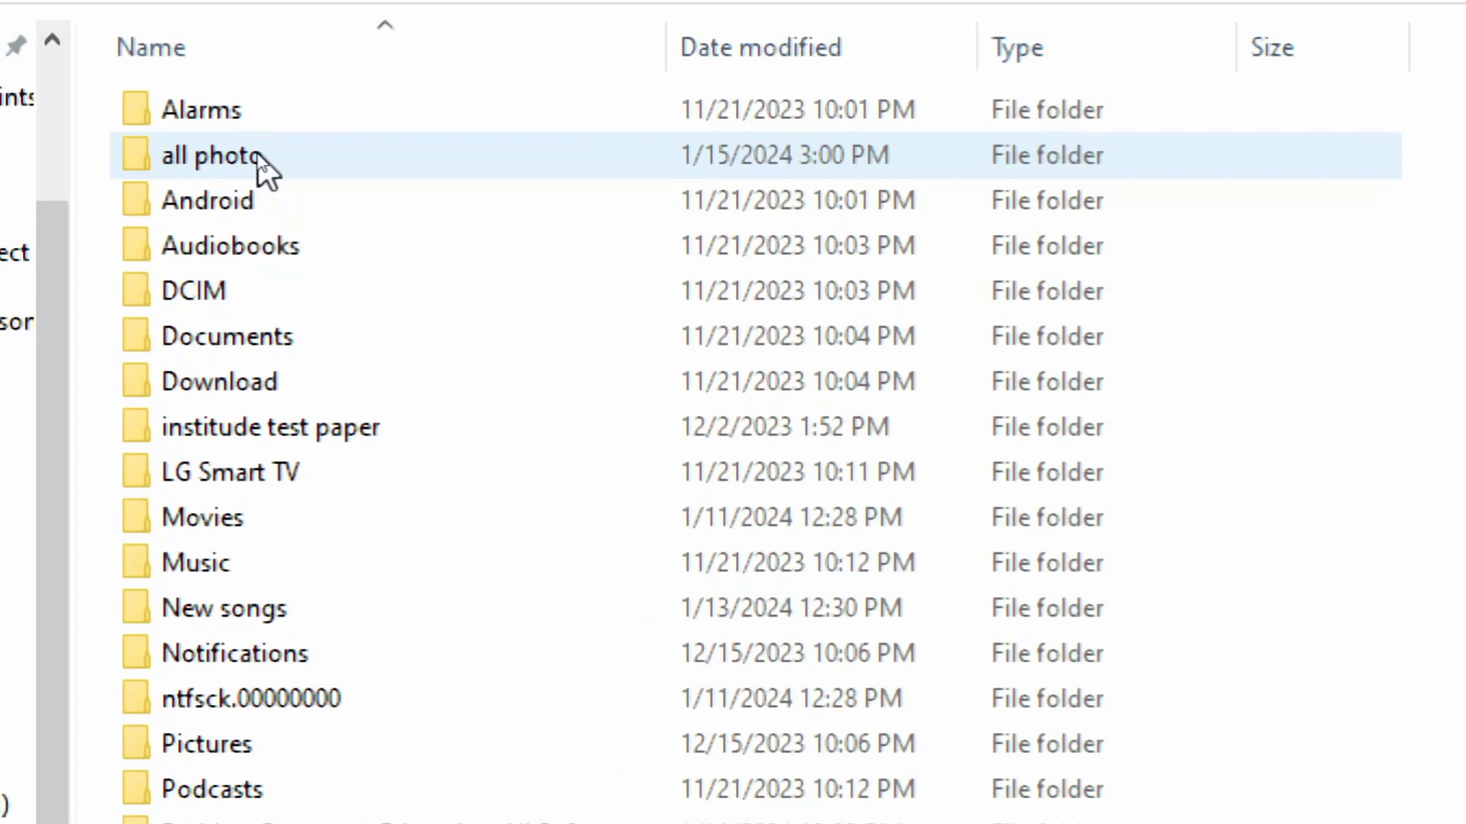
click(258, 155)
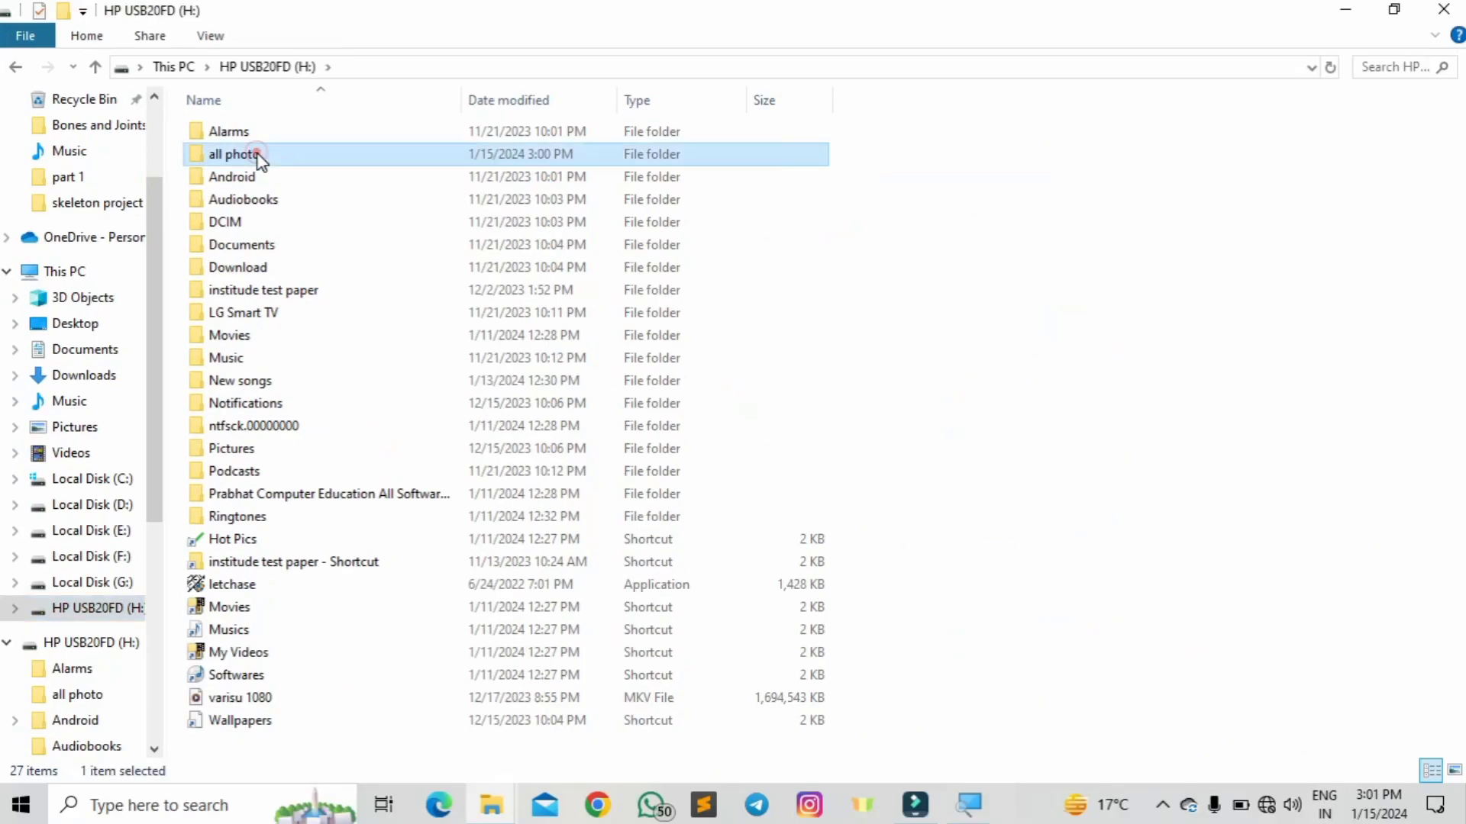
double_click(258, 154)
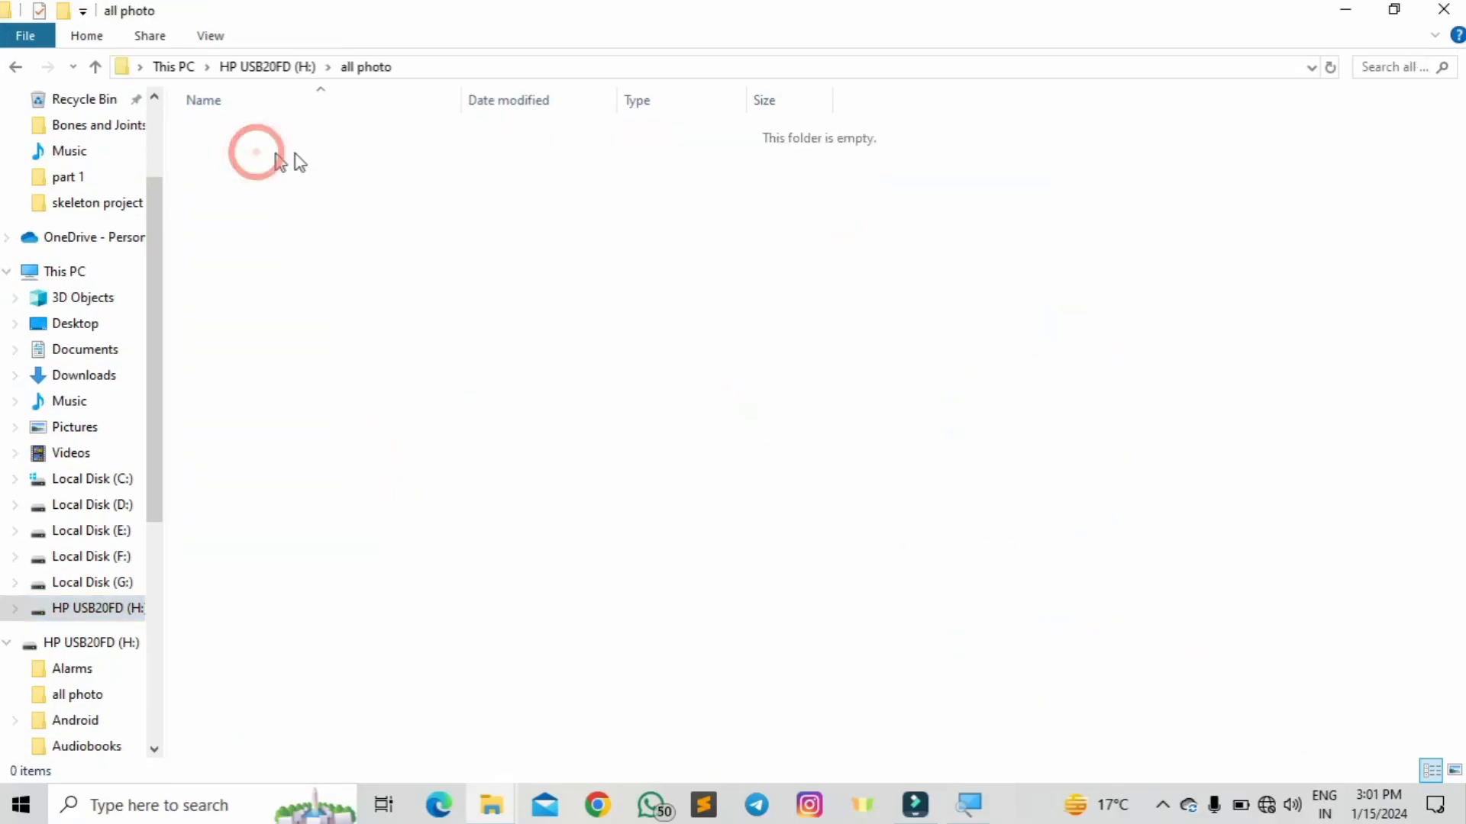
right_click(298, 155)
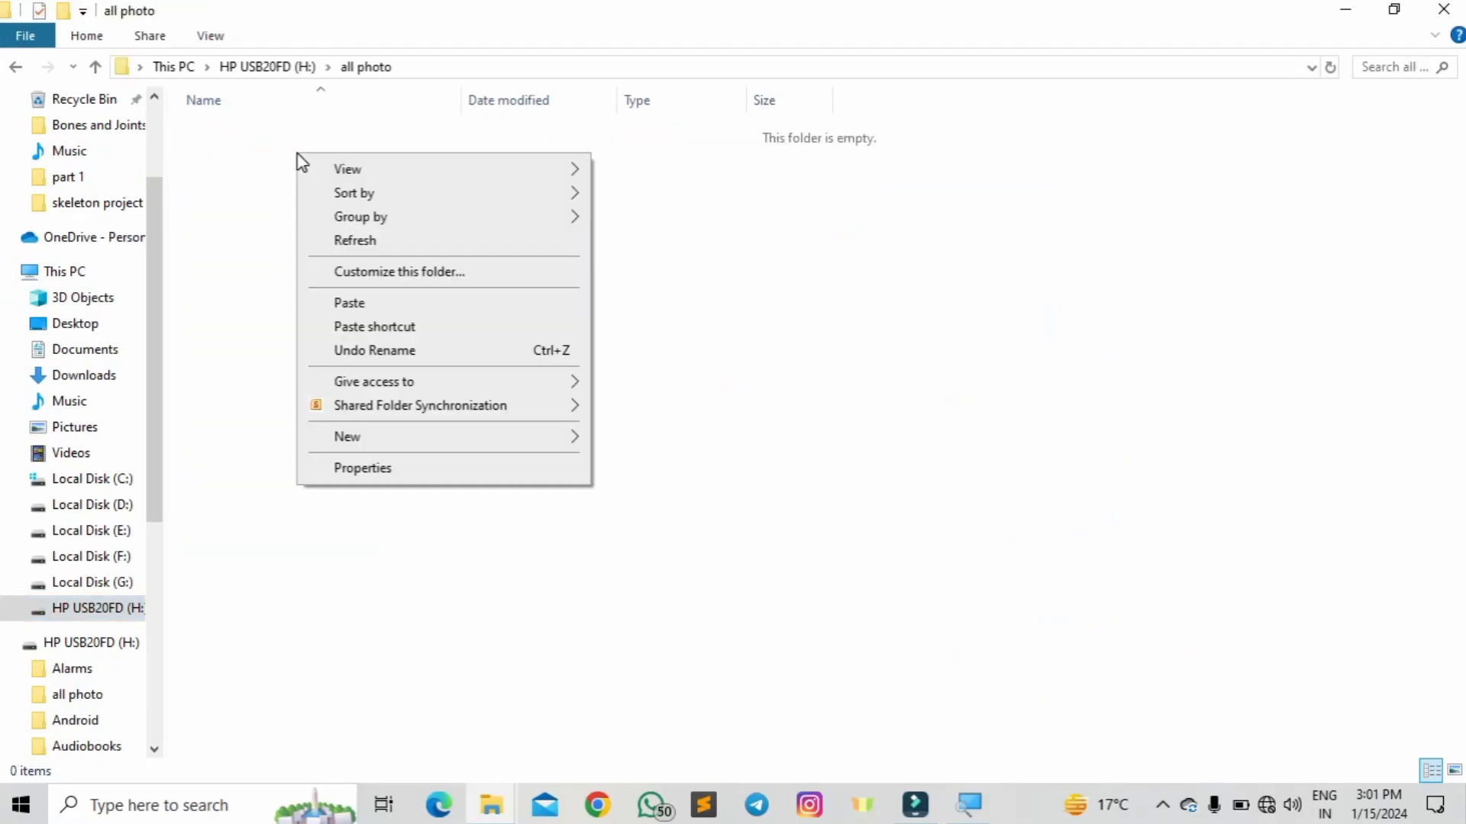
click(341, 302)
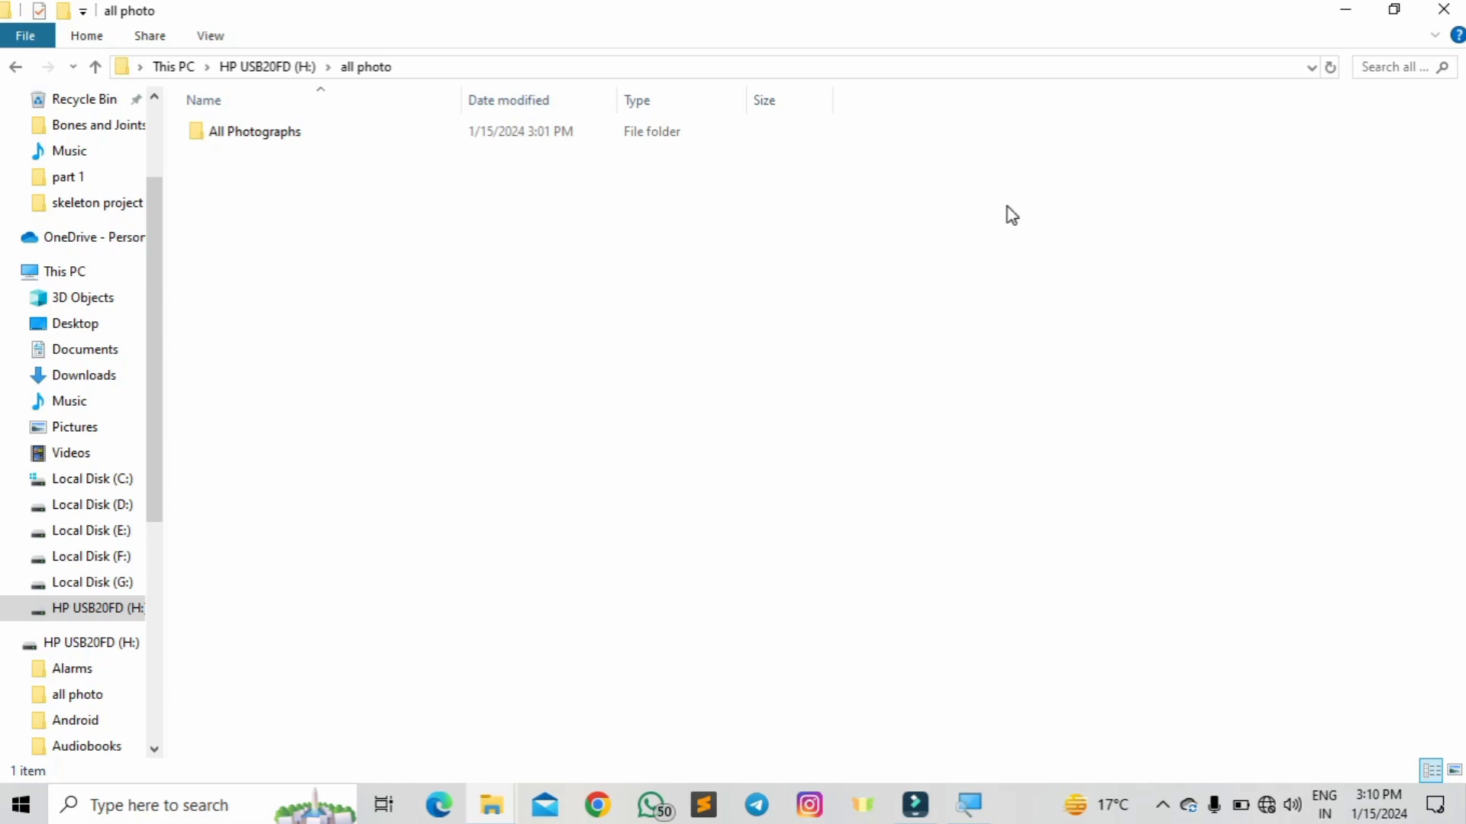
Step: Close the folder window and safely eject the USB flash drive
click(1444, 9)
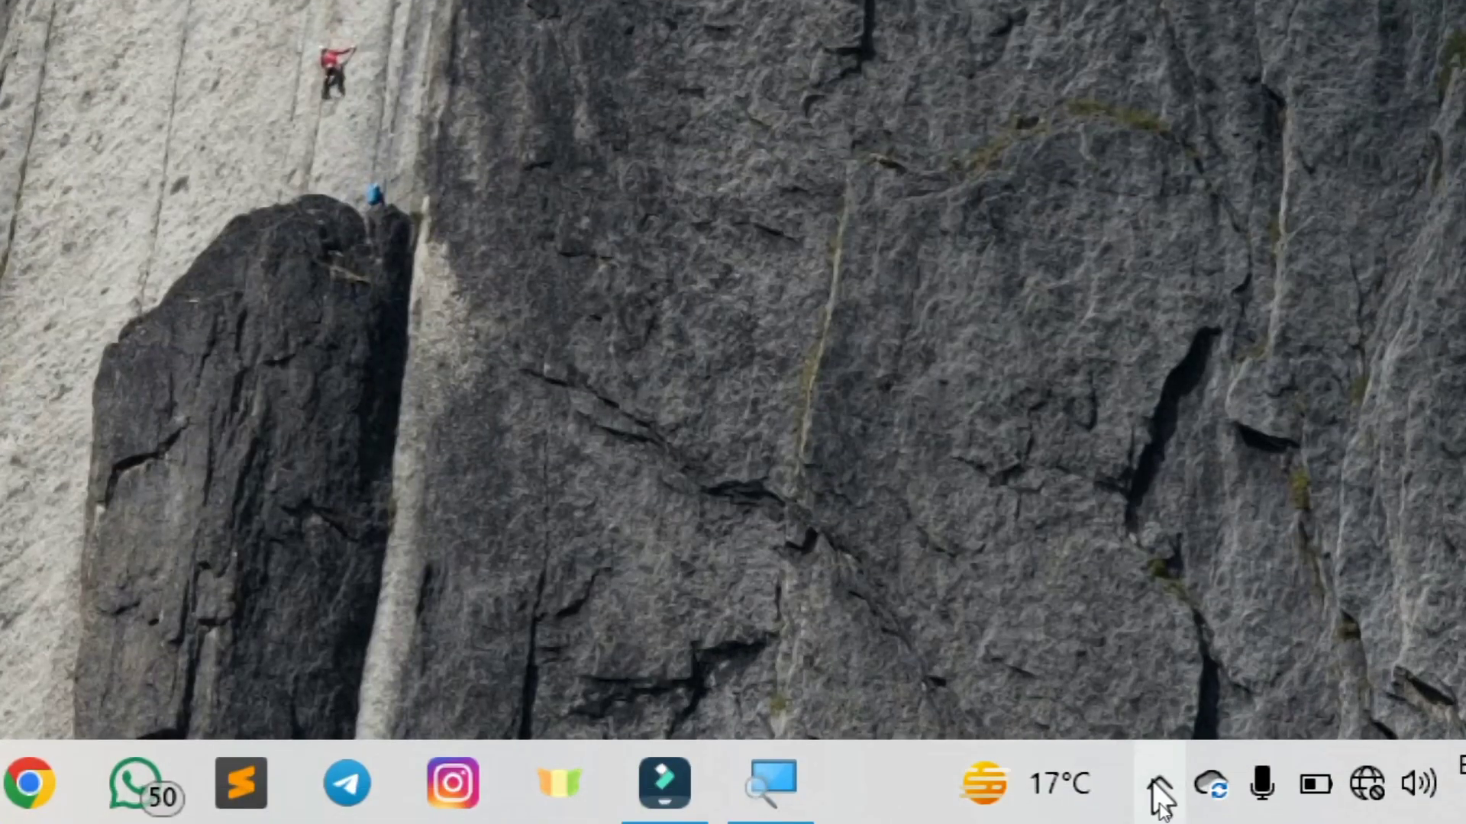
click(1160, 786)
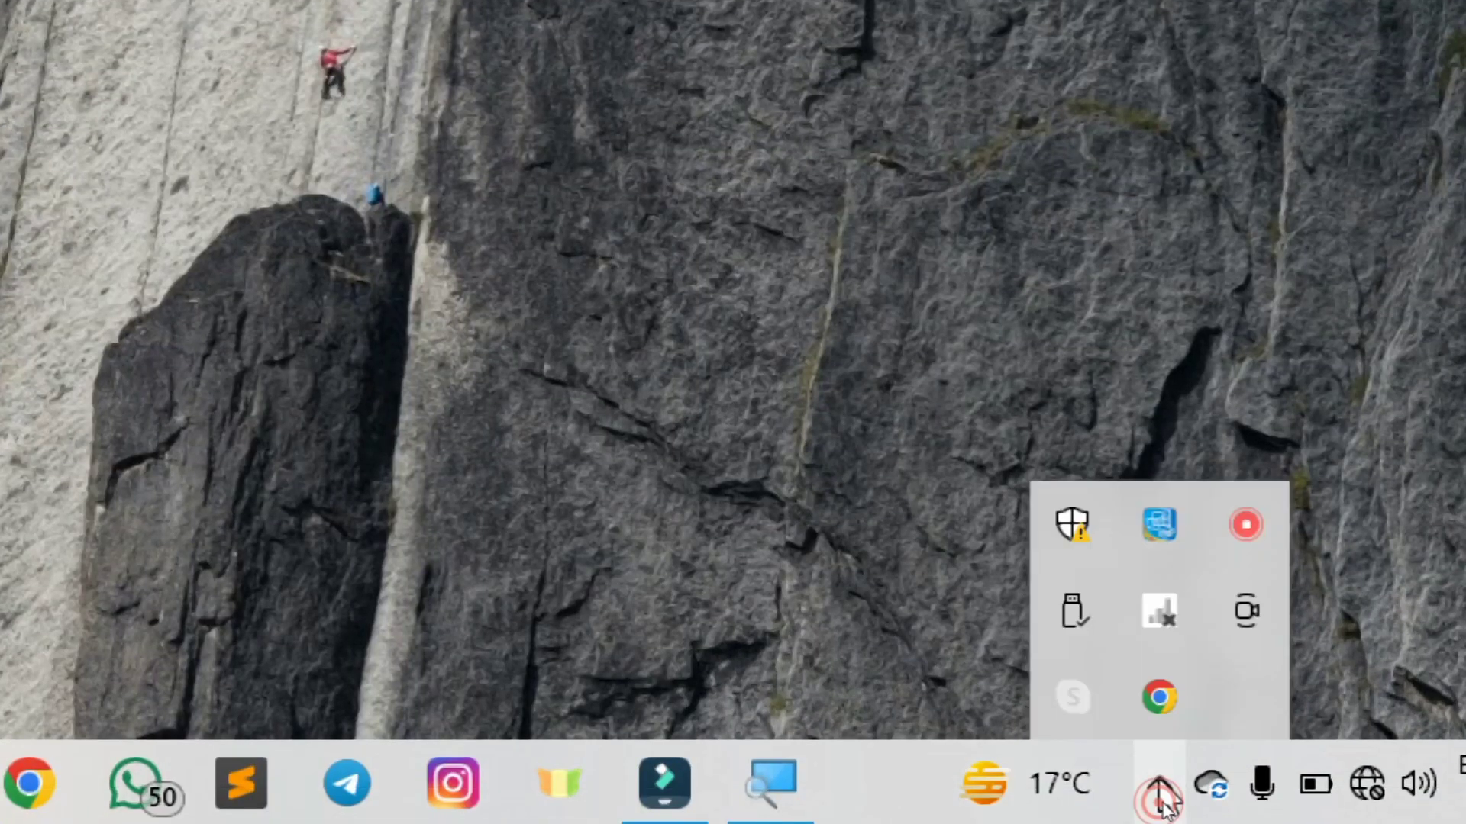
click(1069, 610)
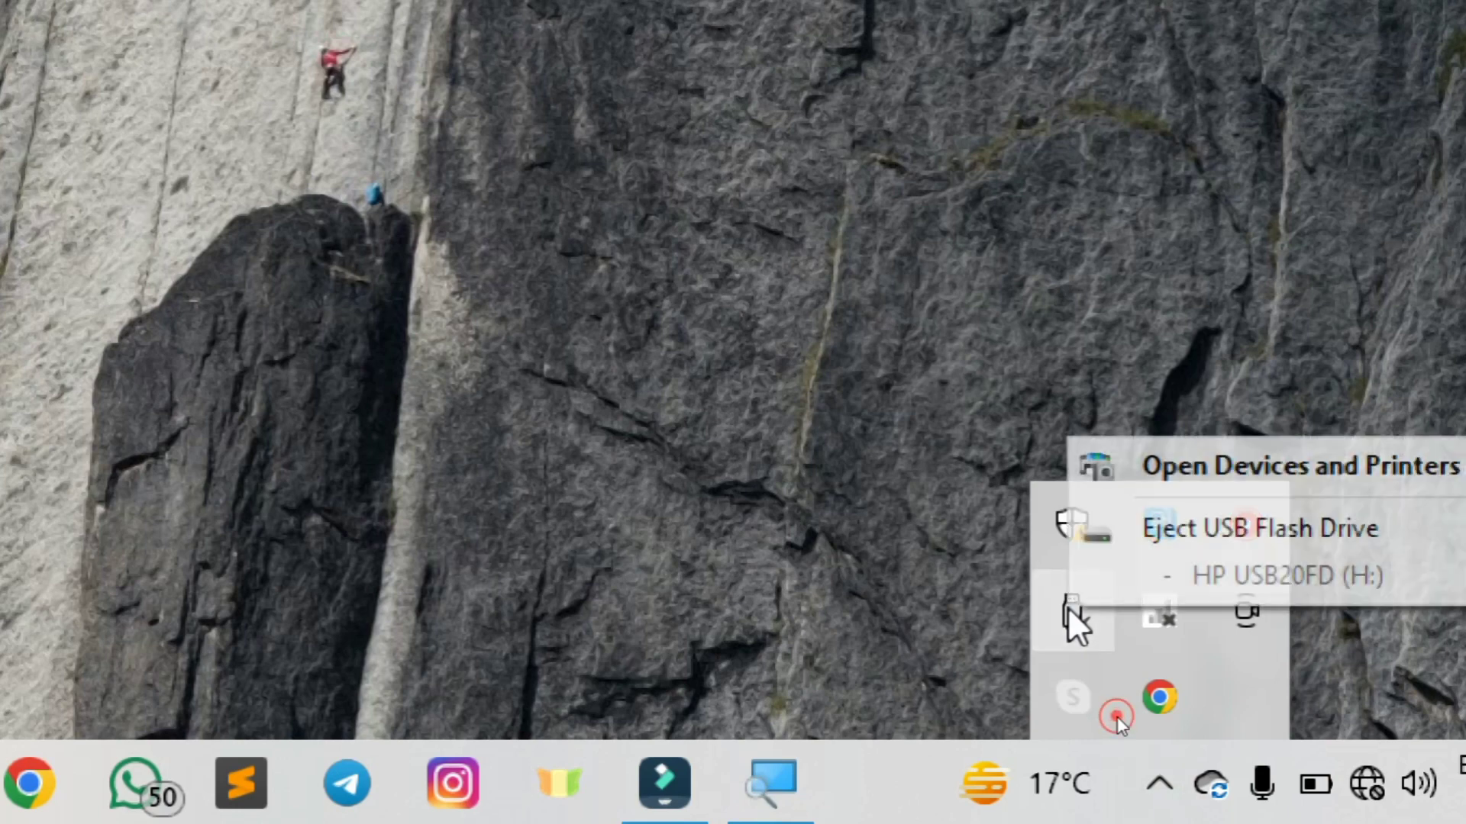
click(1176, 532)
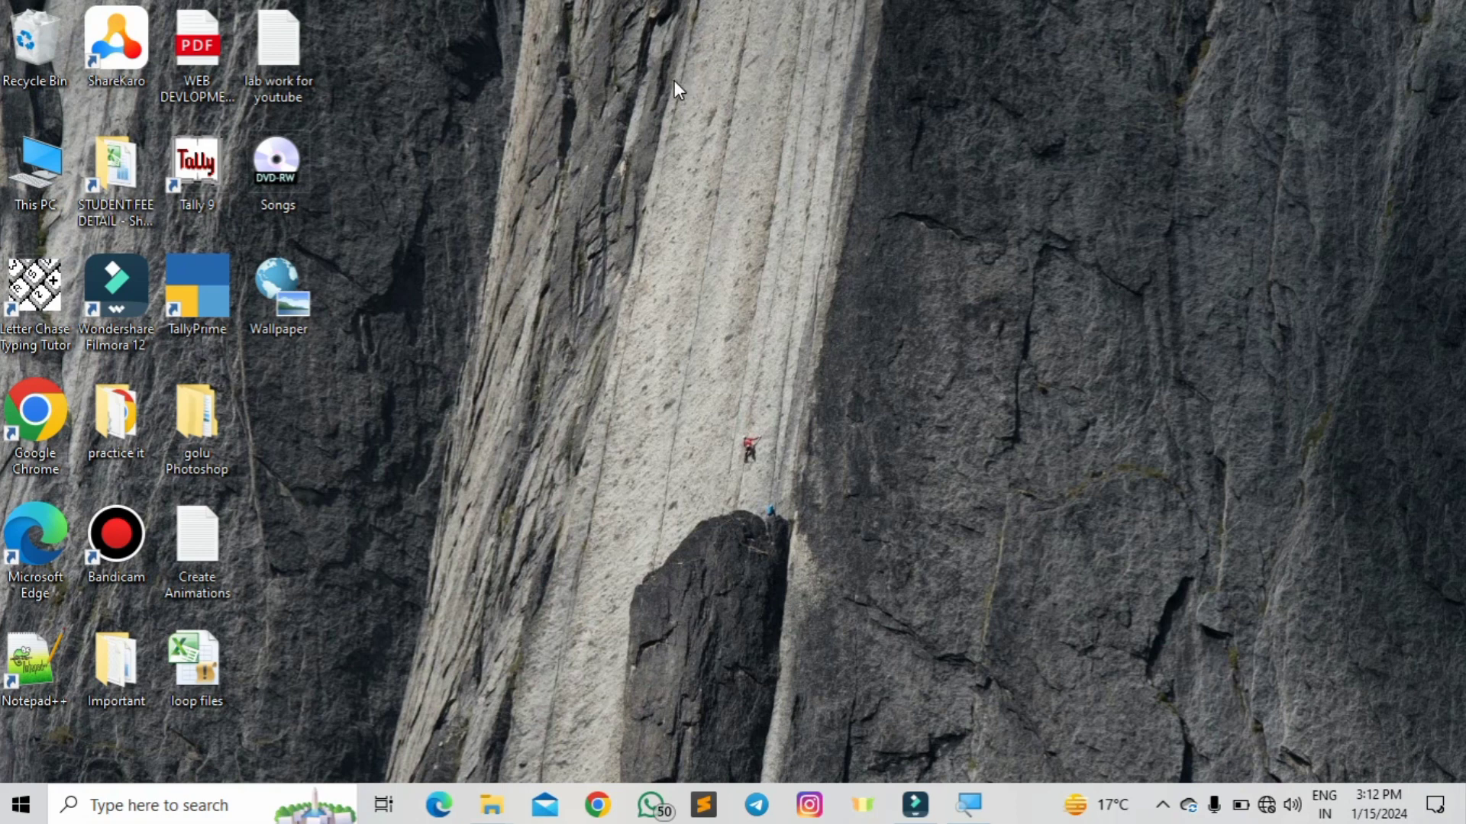
Step: Open the internal storage of the connected F13 phone from This PC
click(40, 168)
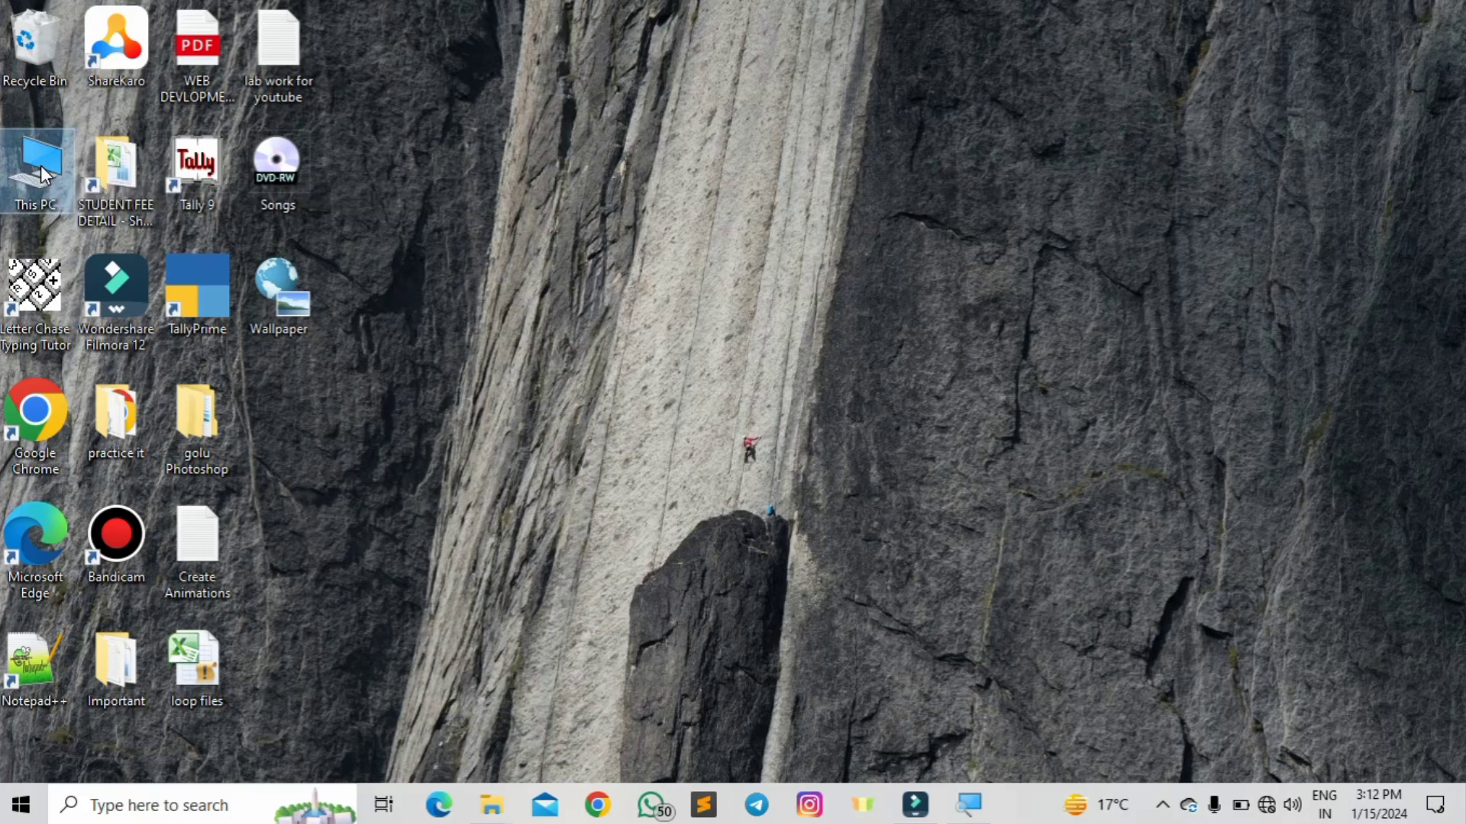
double_click(40, 168)
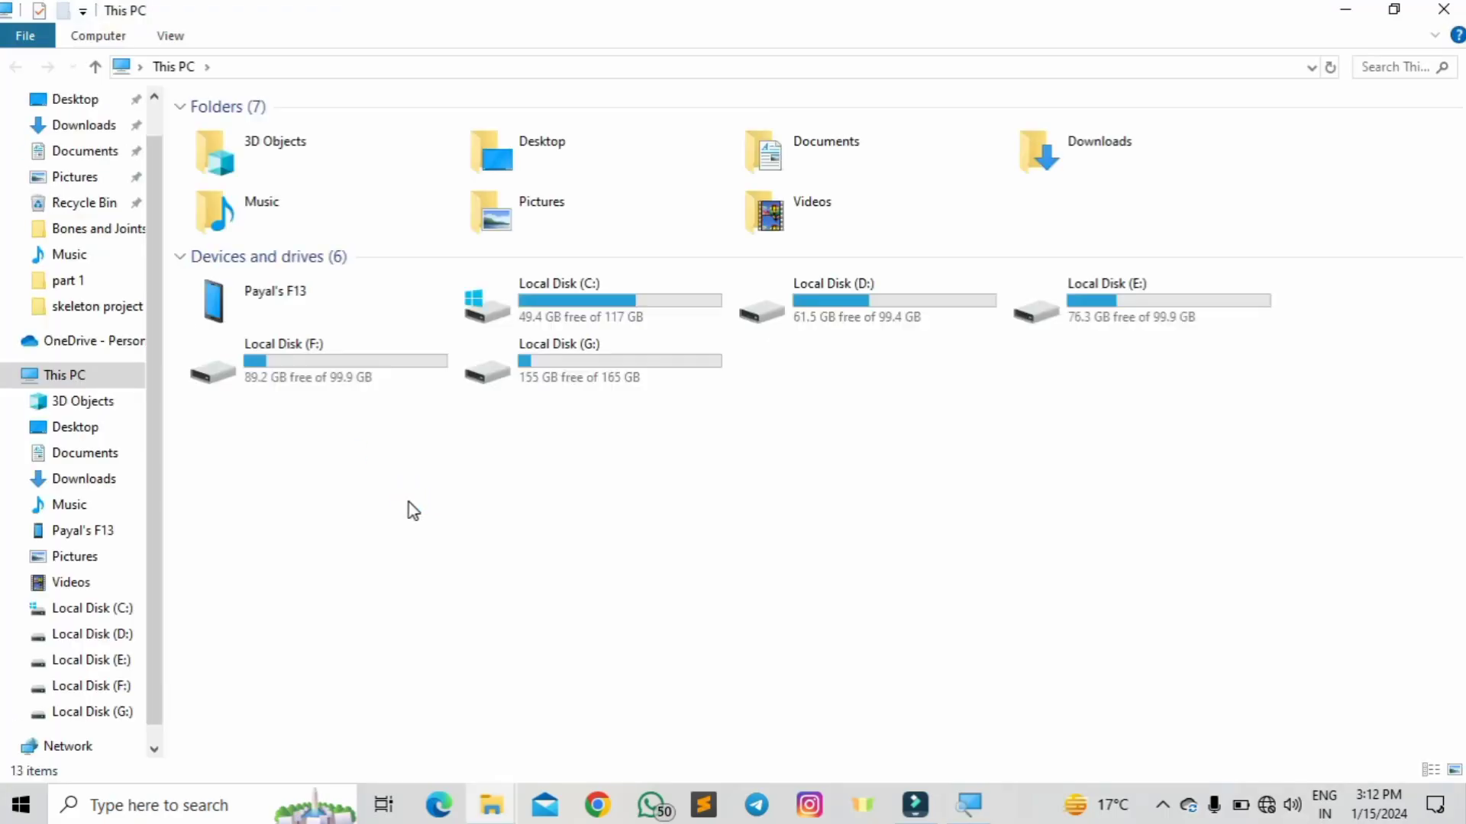
click(311, 304)
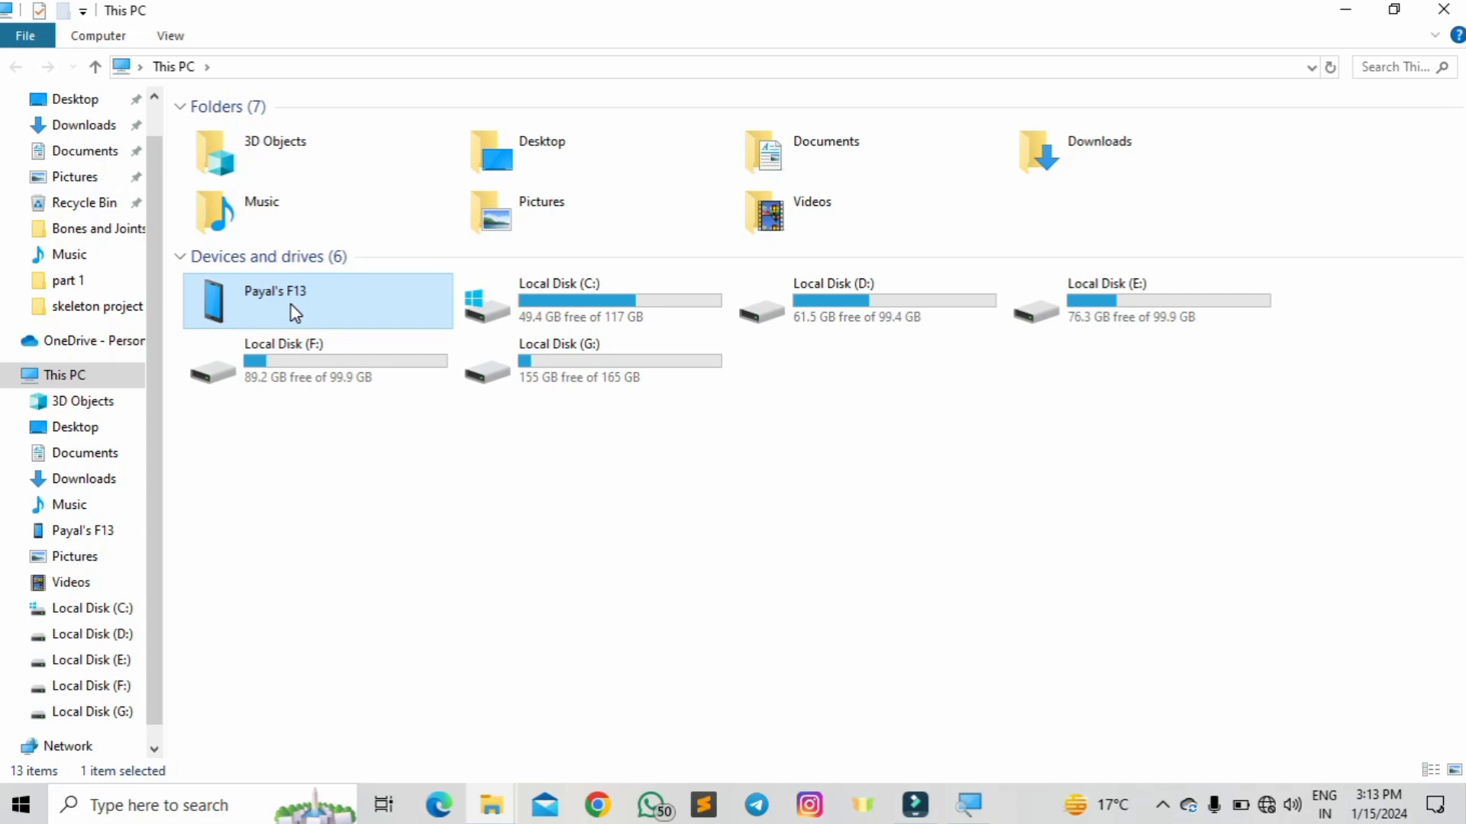
double_click(293, 311)
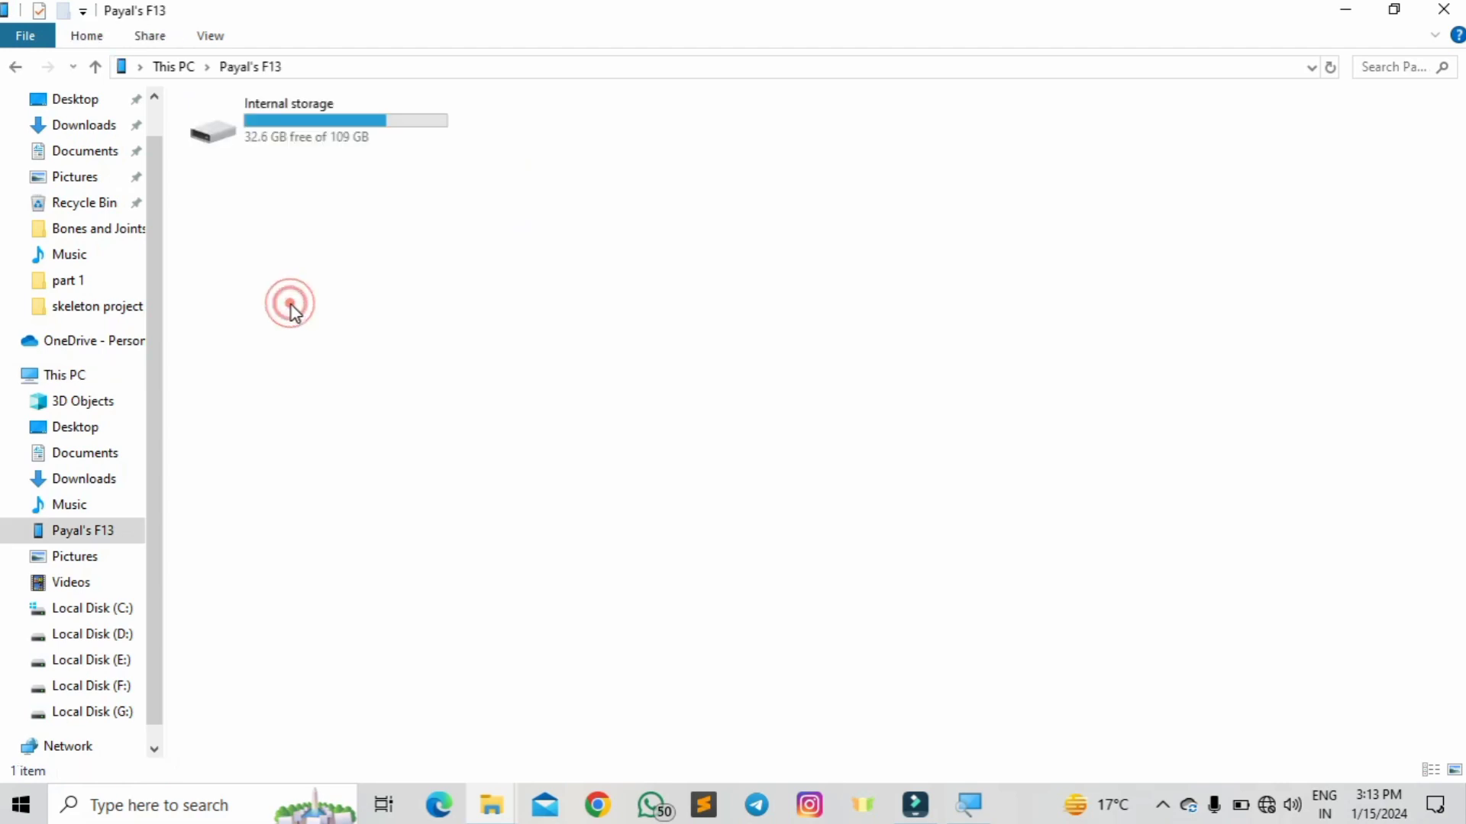
double_click(343, 120)
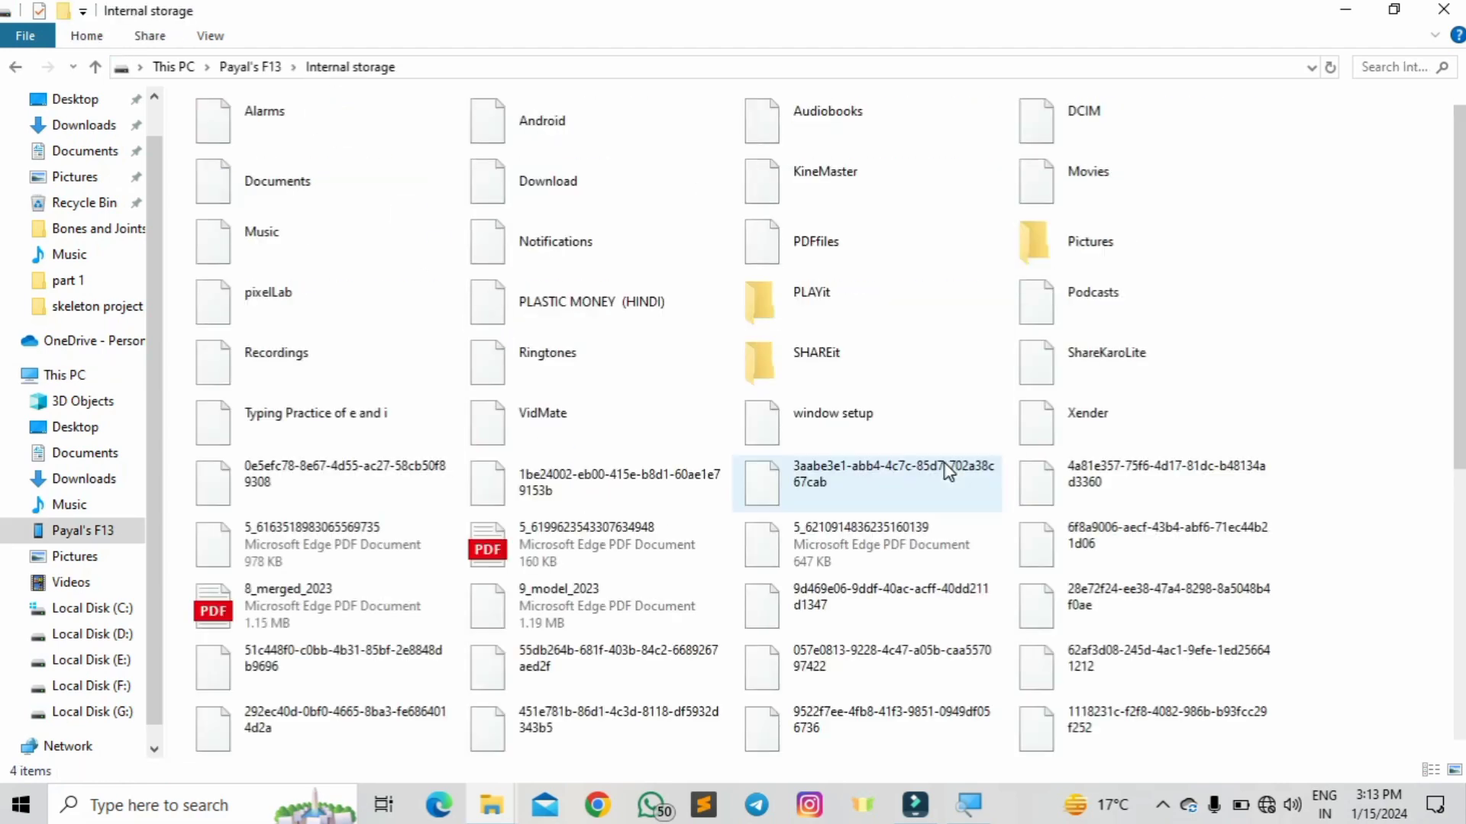
Step: Create a folder named "new image" in the phone's internal storage
right_click(1305, 233)
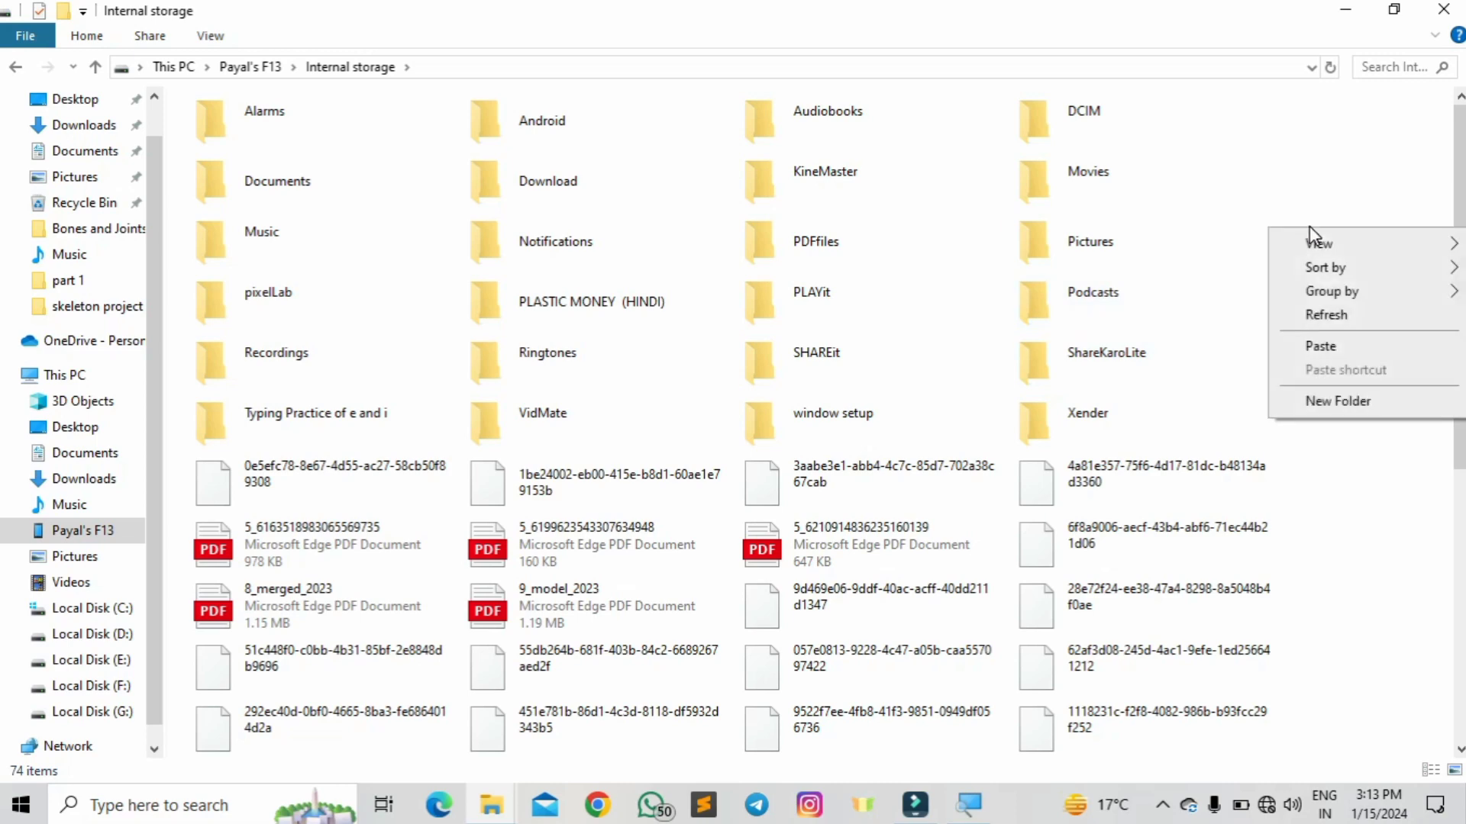
click(1338, 402)
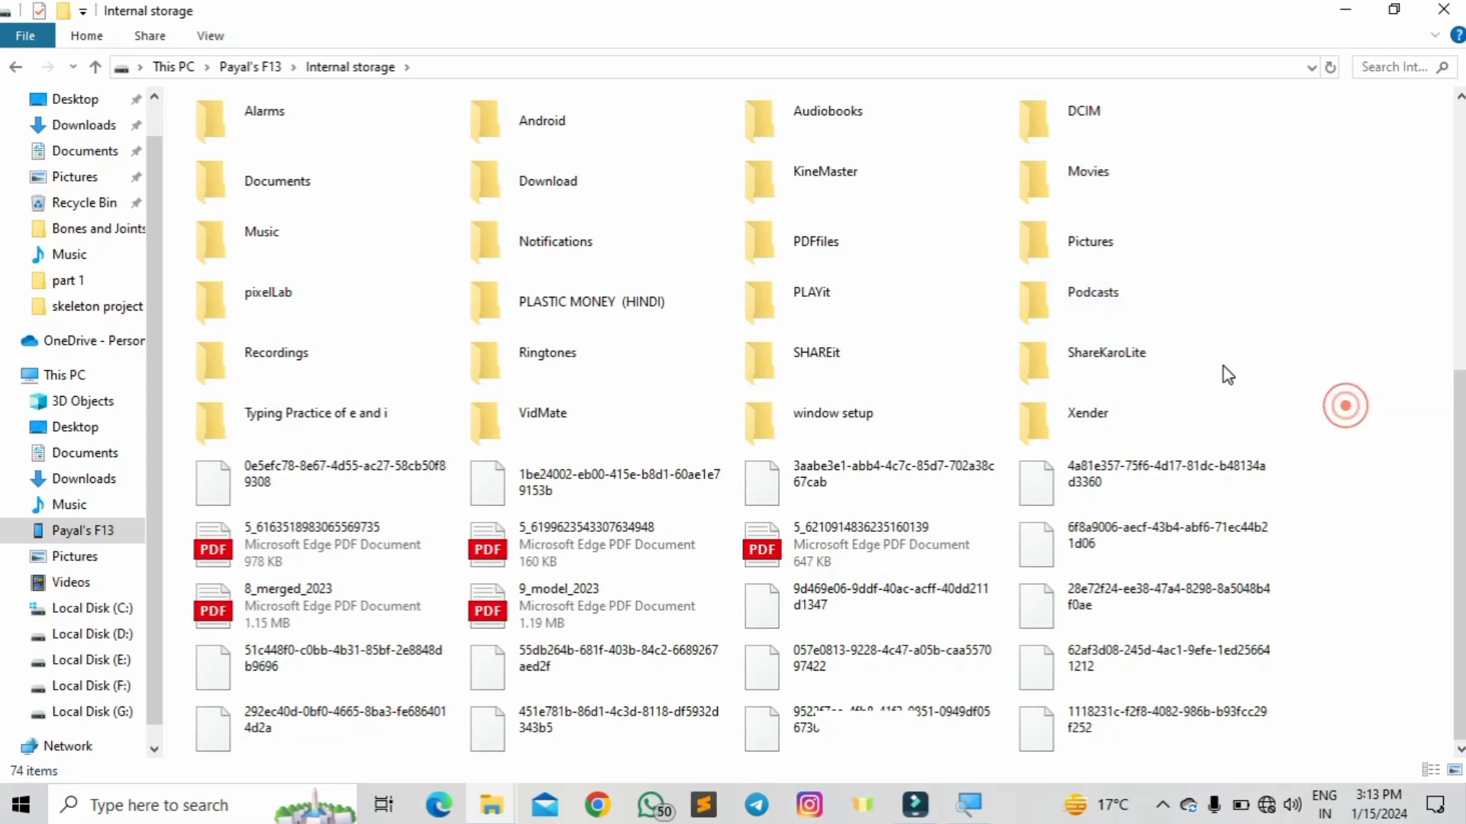
key(BackSpace)
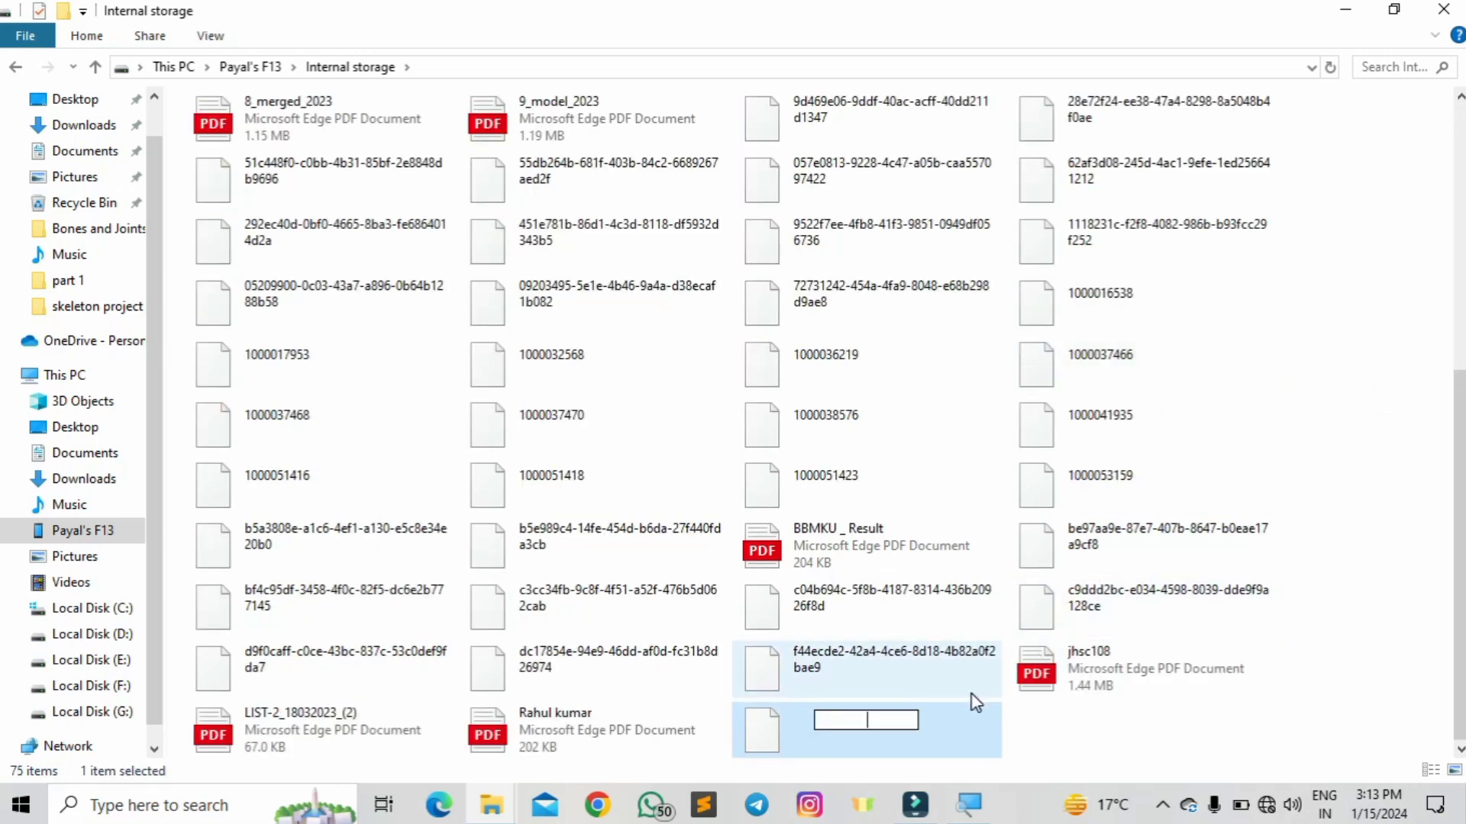
text(new image)
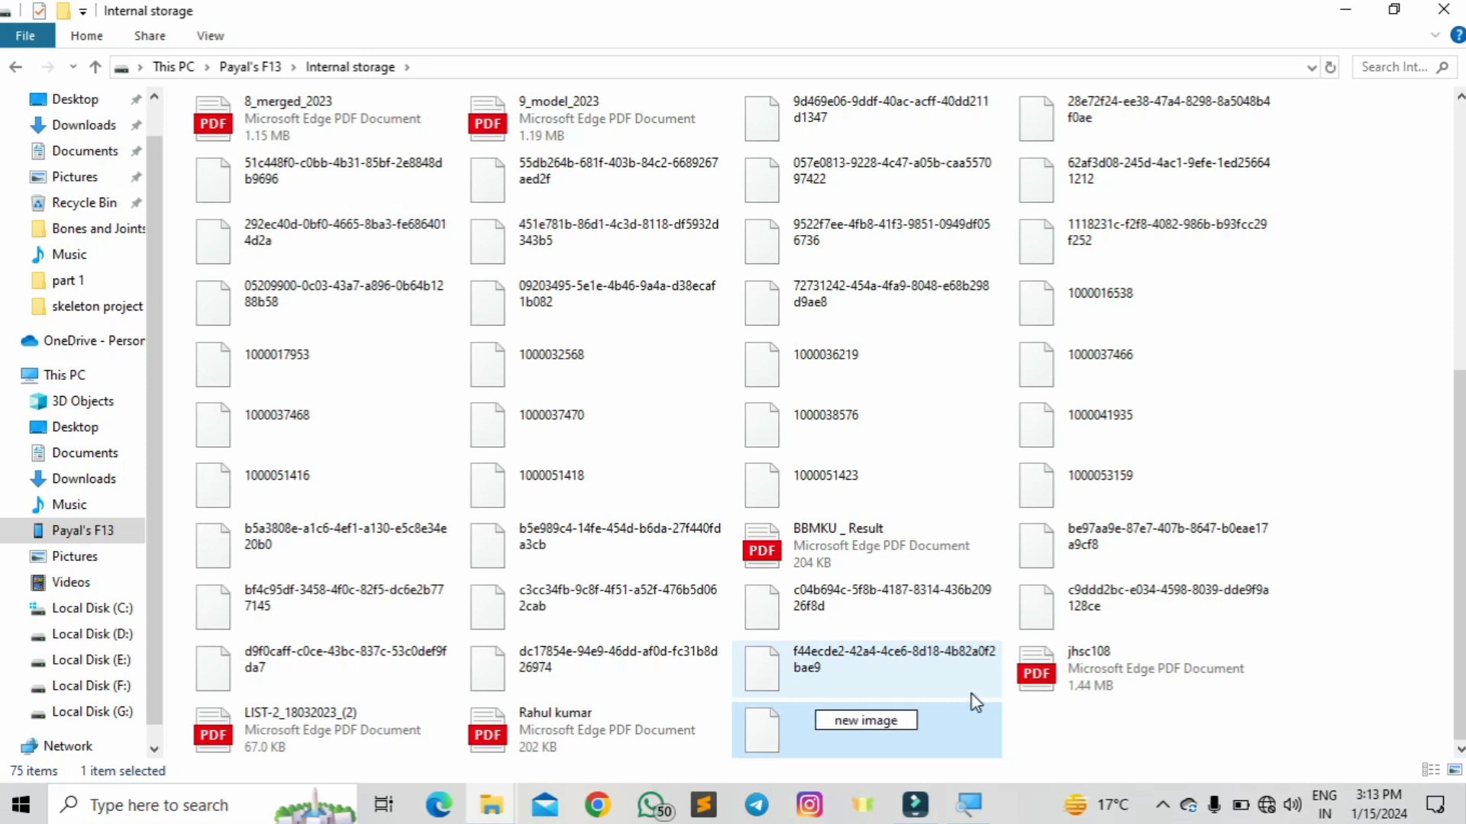
key(Return)
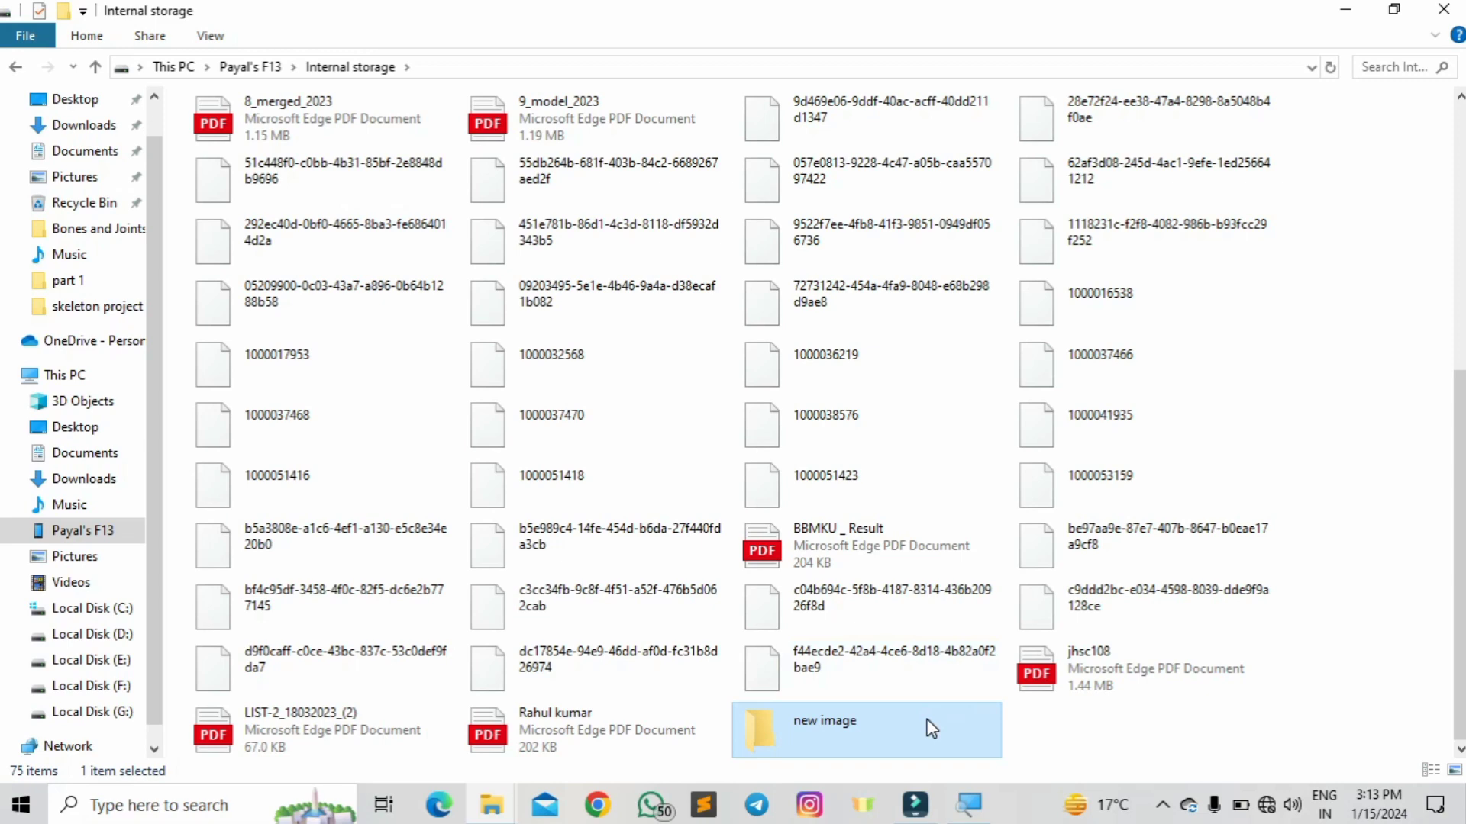
click(1345, 11)
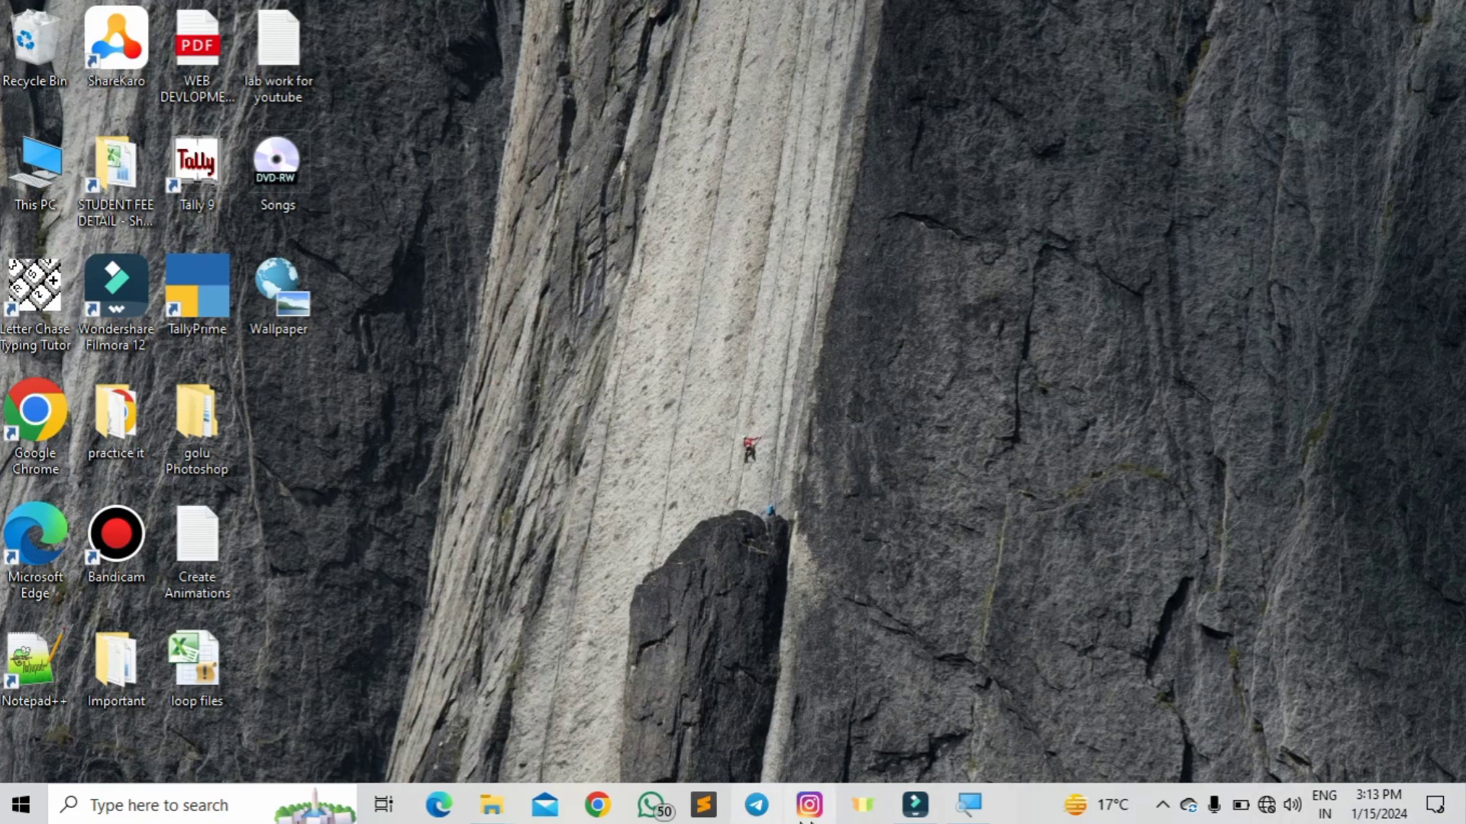
click(967, 803)
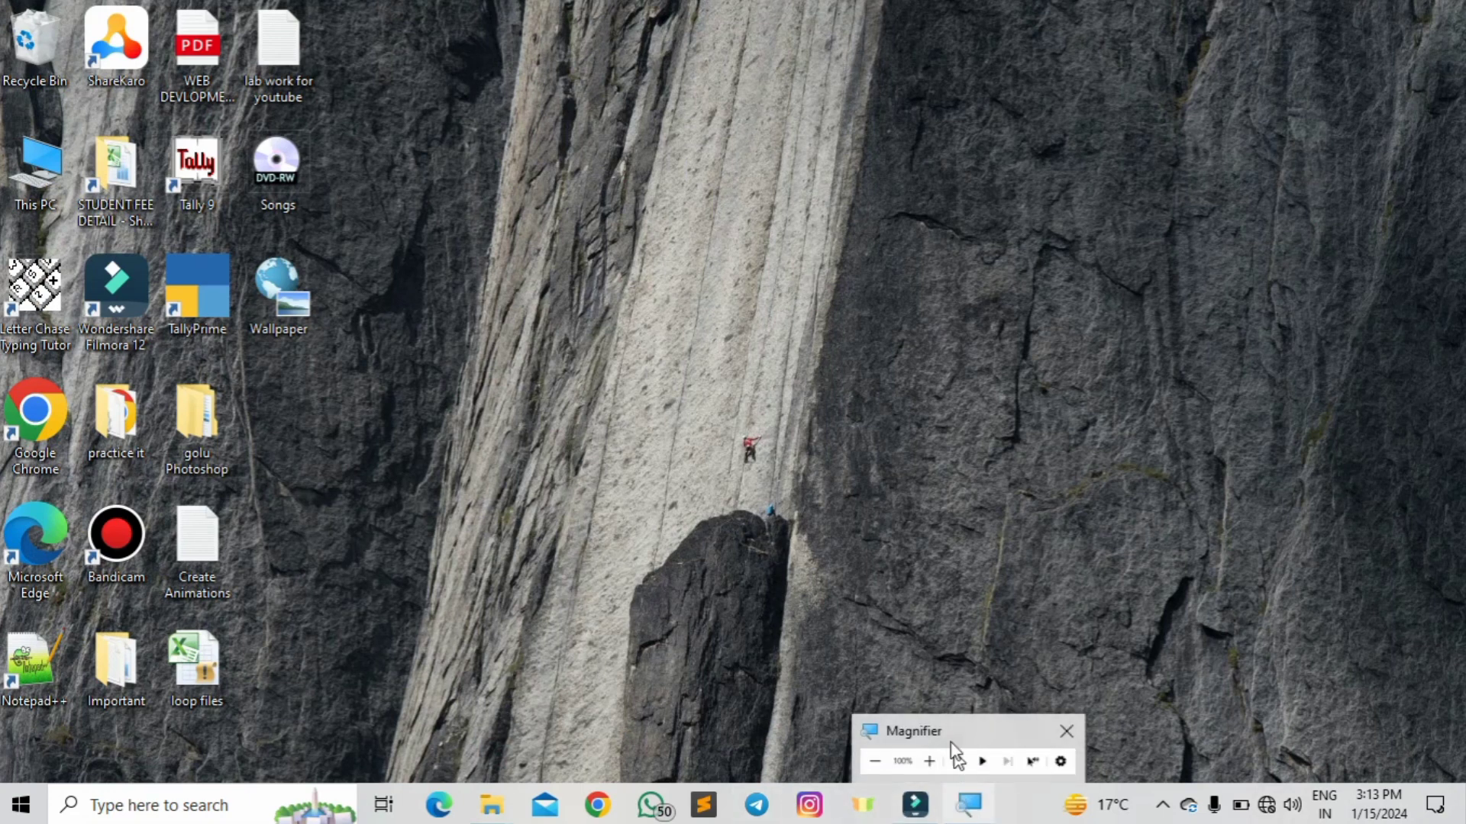
click(951, 676)
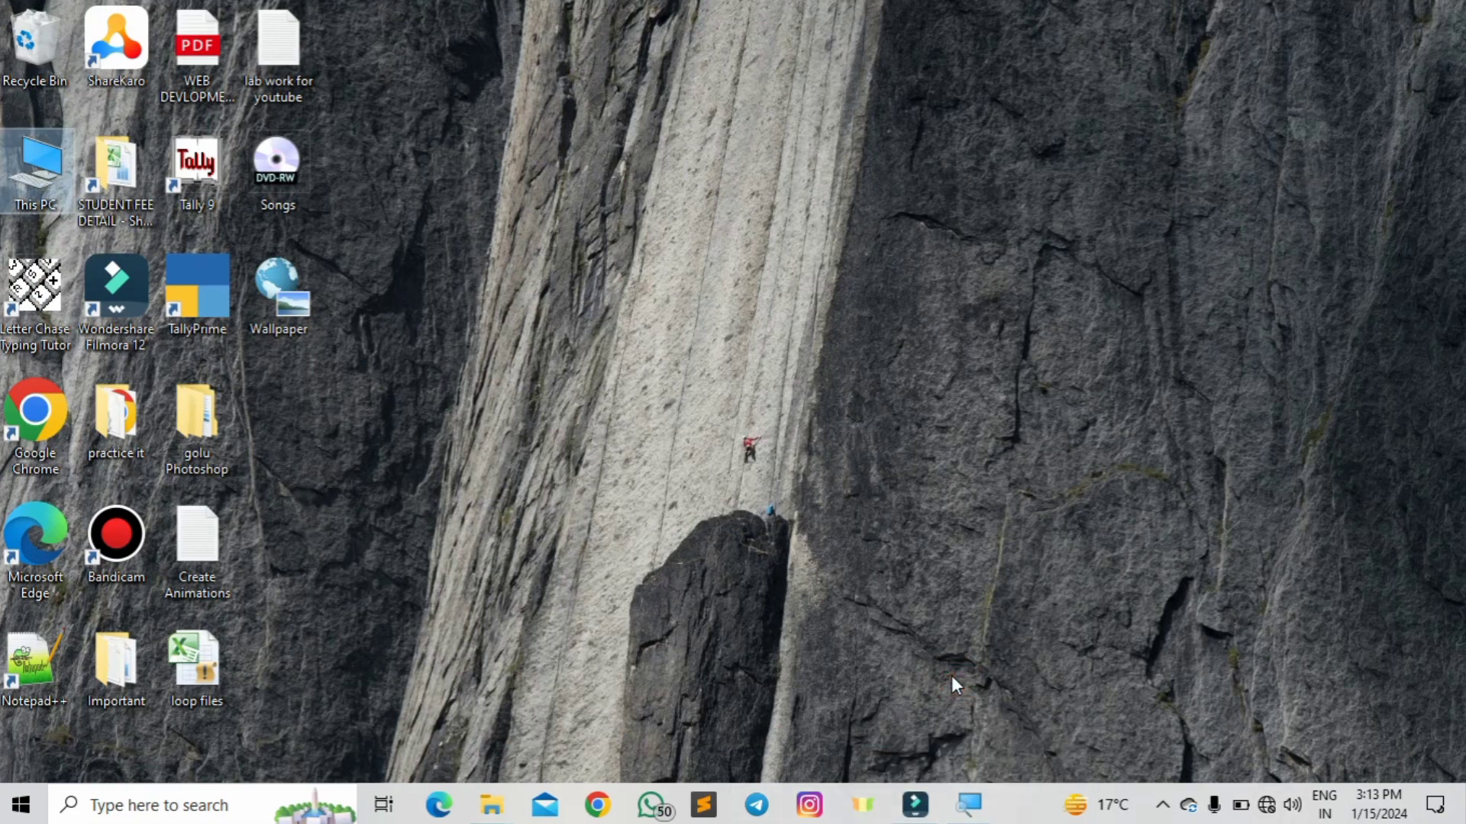
key(alt+Tab)
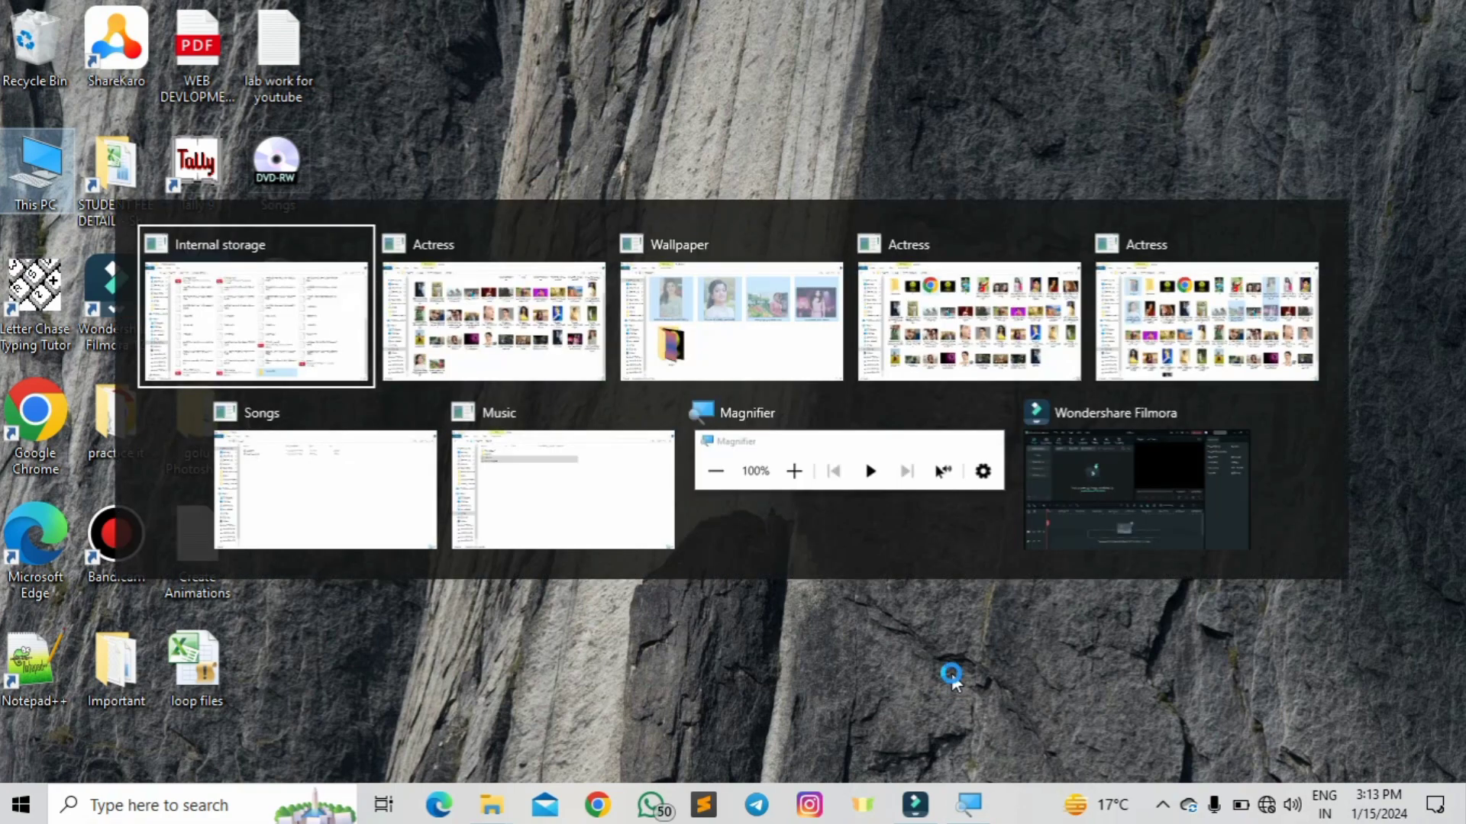
key(alt)
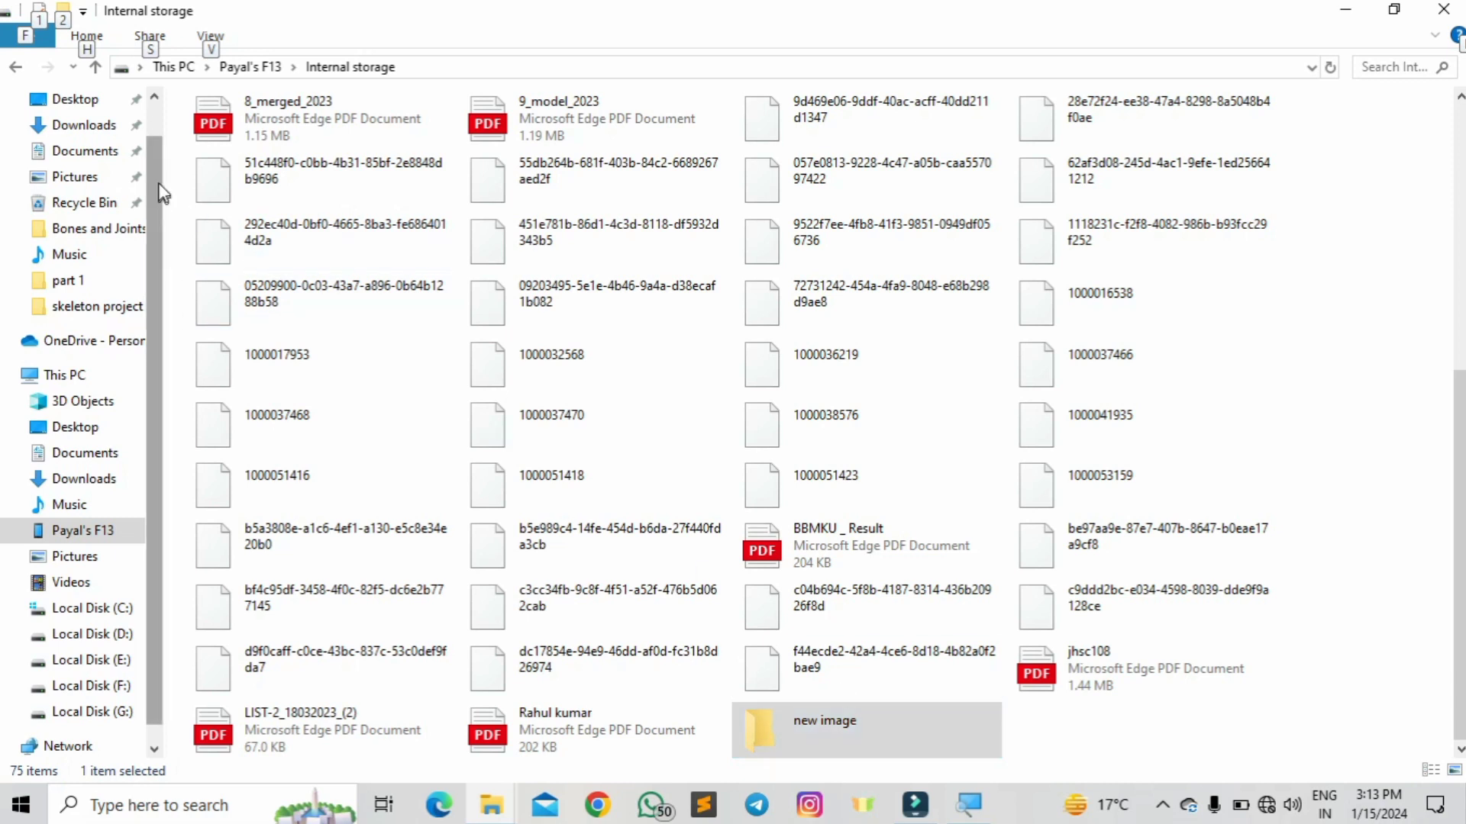
Step: Copy the second smiley image named 1 from the Actress folder inside Pictures > All Photographs
click(82, 181)
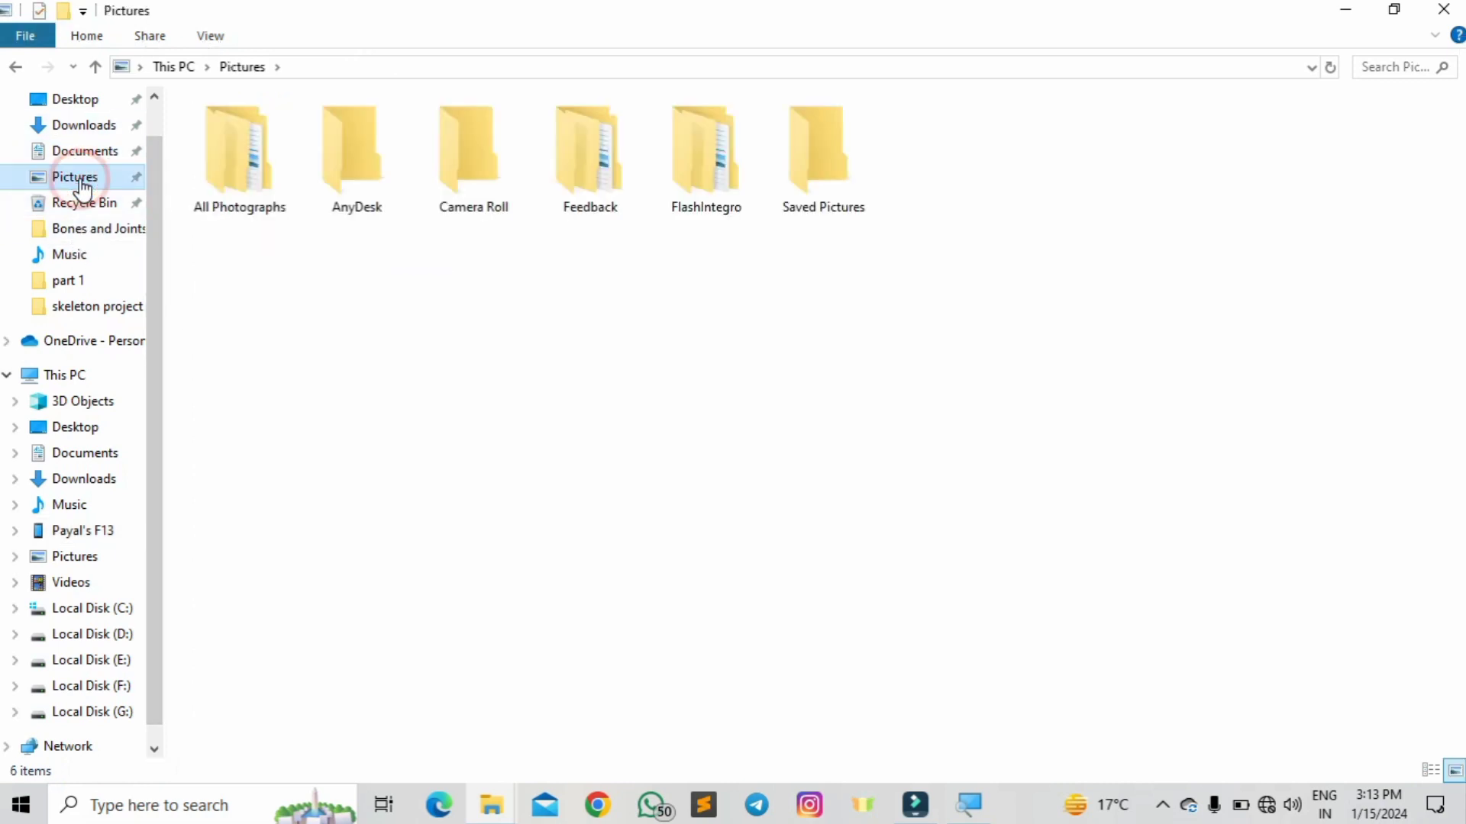
click(227, 161)
double_click(228, 162)
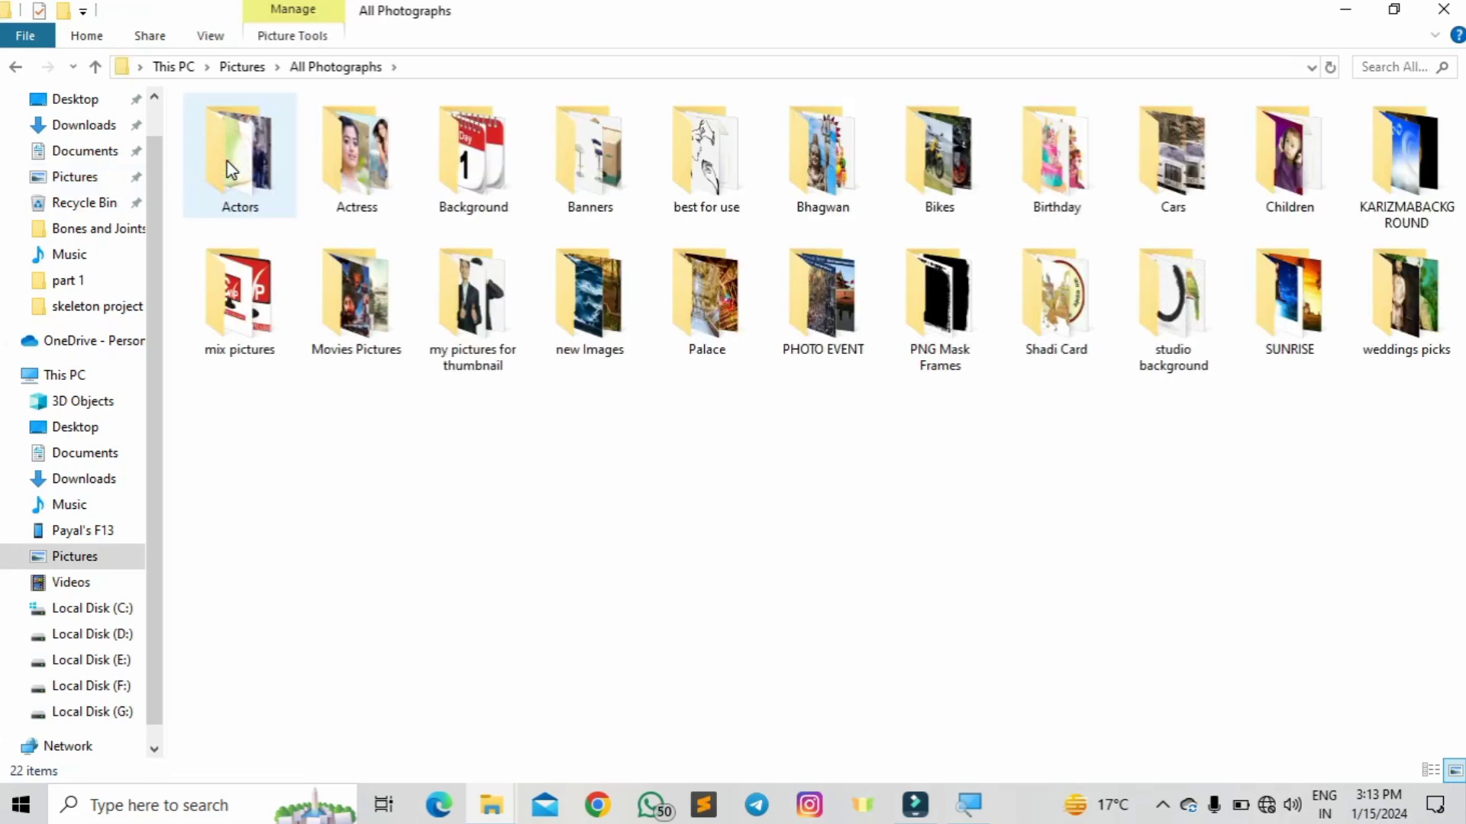
double_click(336, 172)
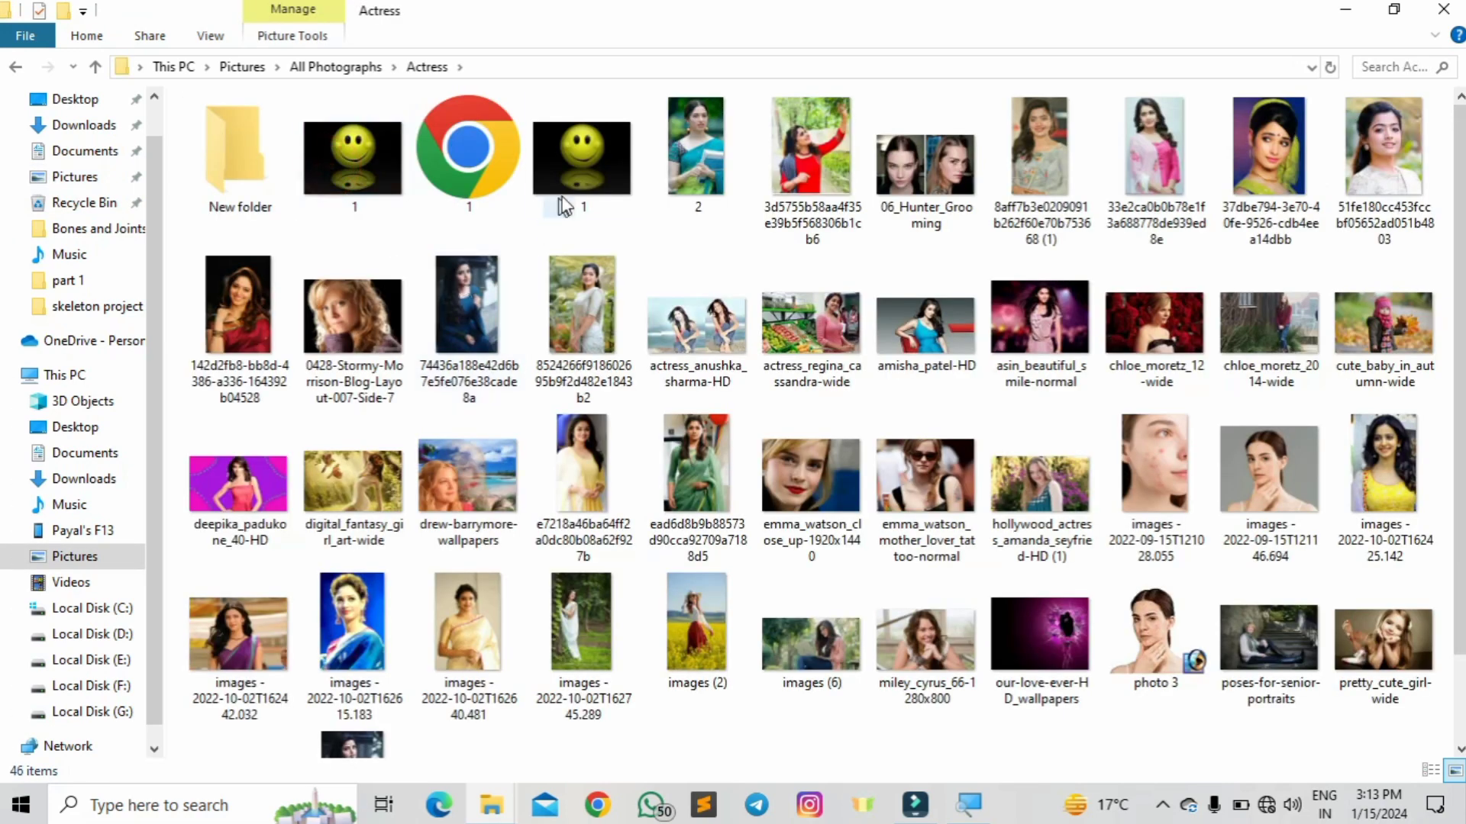
click(583, 171)
right_click(583, 171)
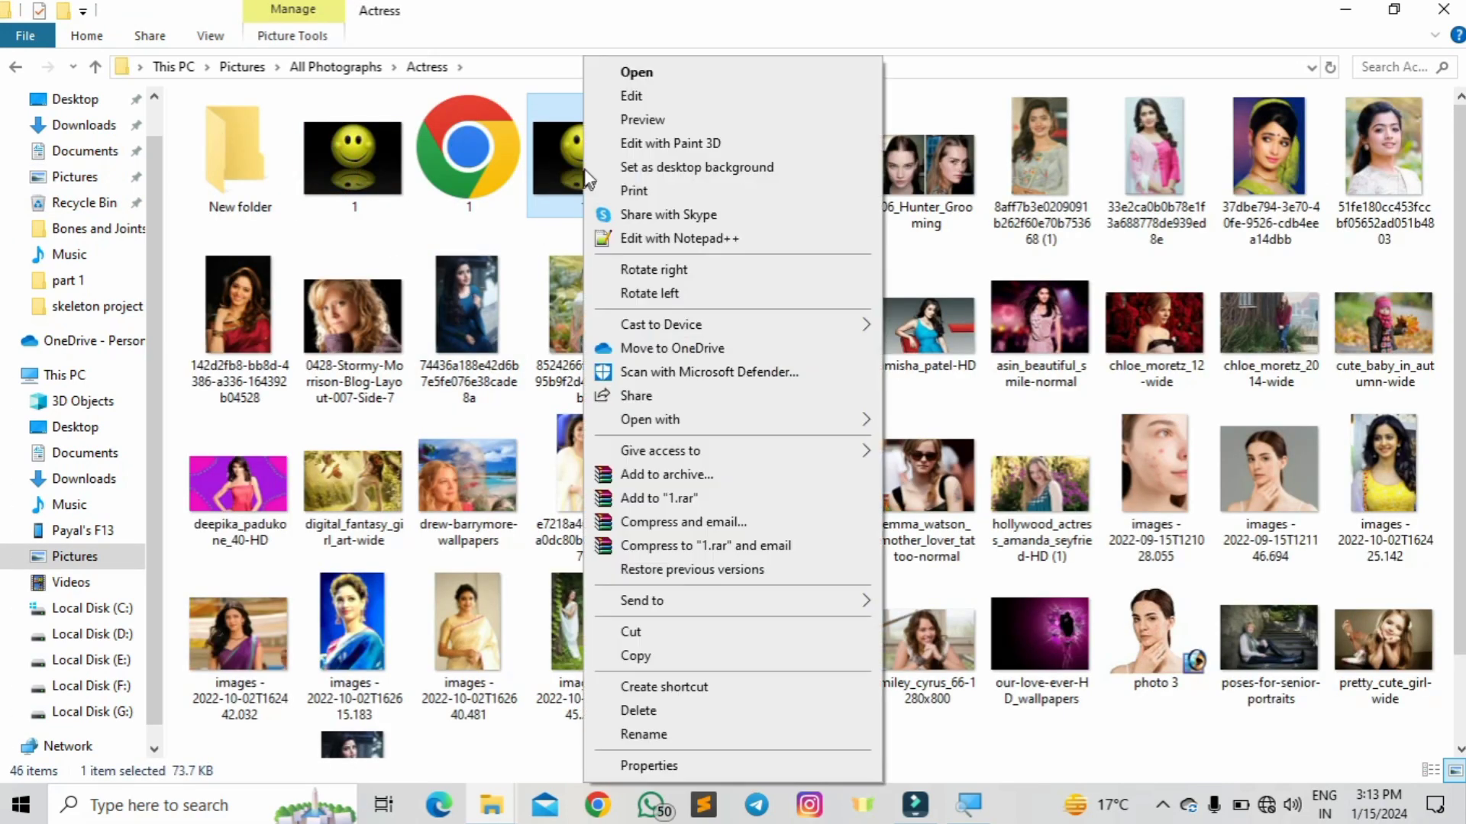
click(629, 654)
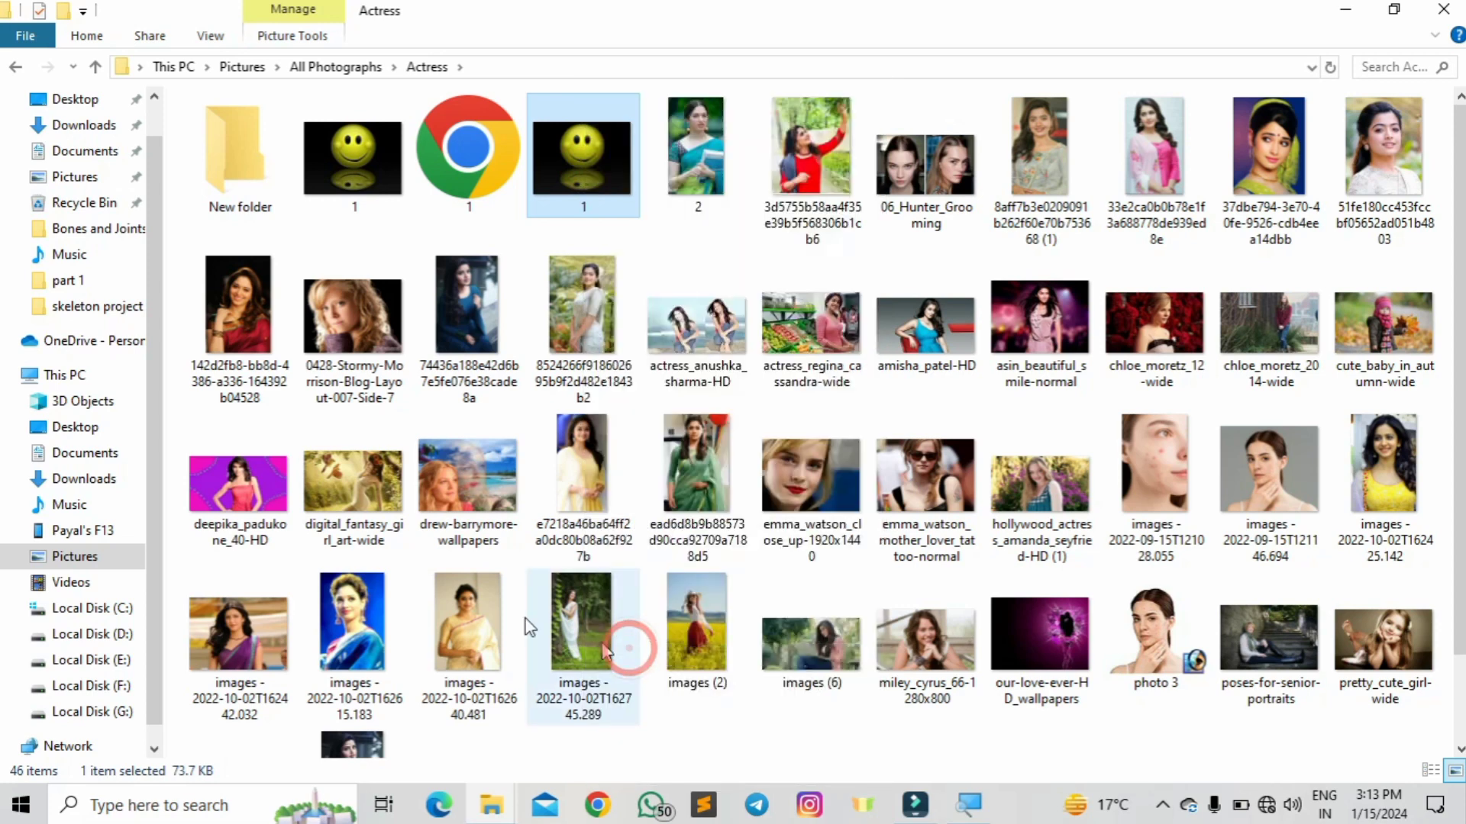
Step: Paste the copied smiley image into the new image folder in the phone's internal storage
click(99, 532)
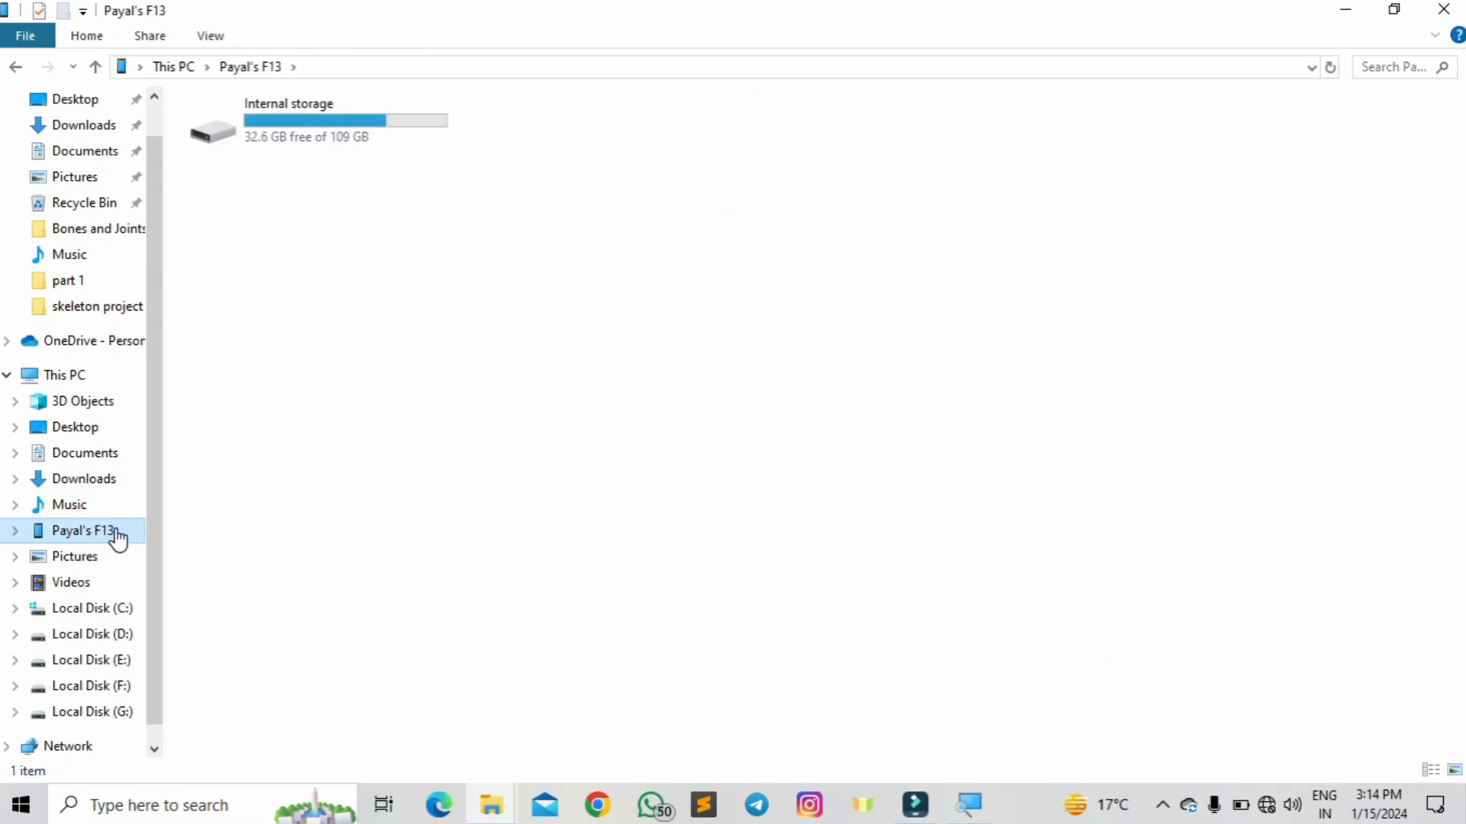
click(257, 115)
double_click(260, 118)
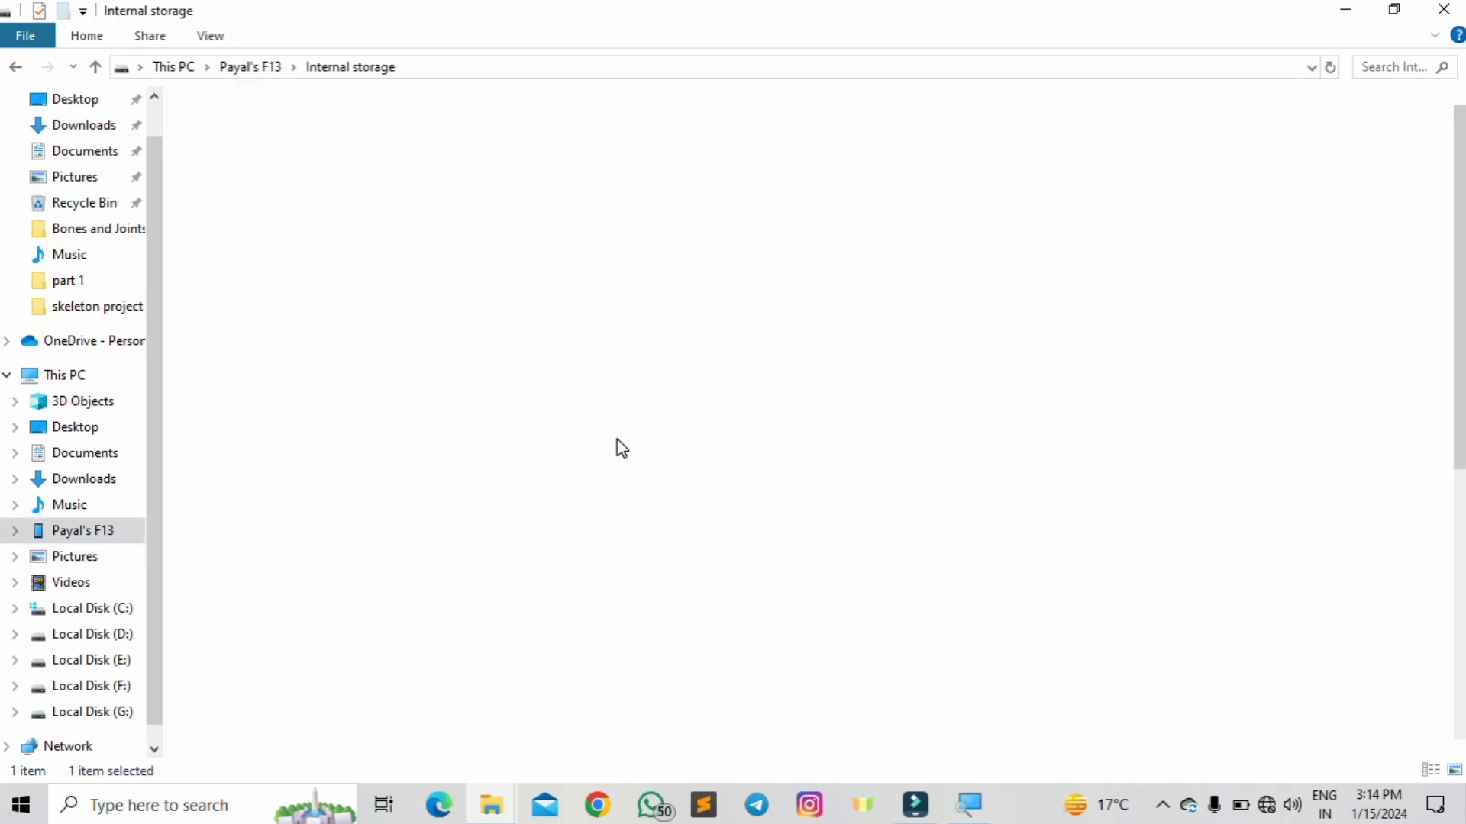
scroll(971, 596, up, 3)
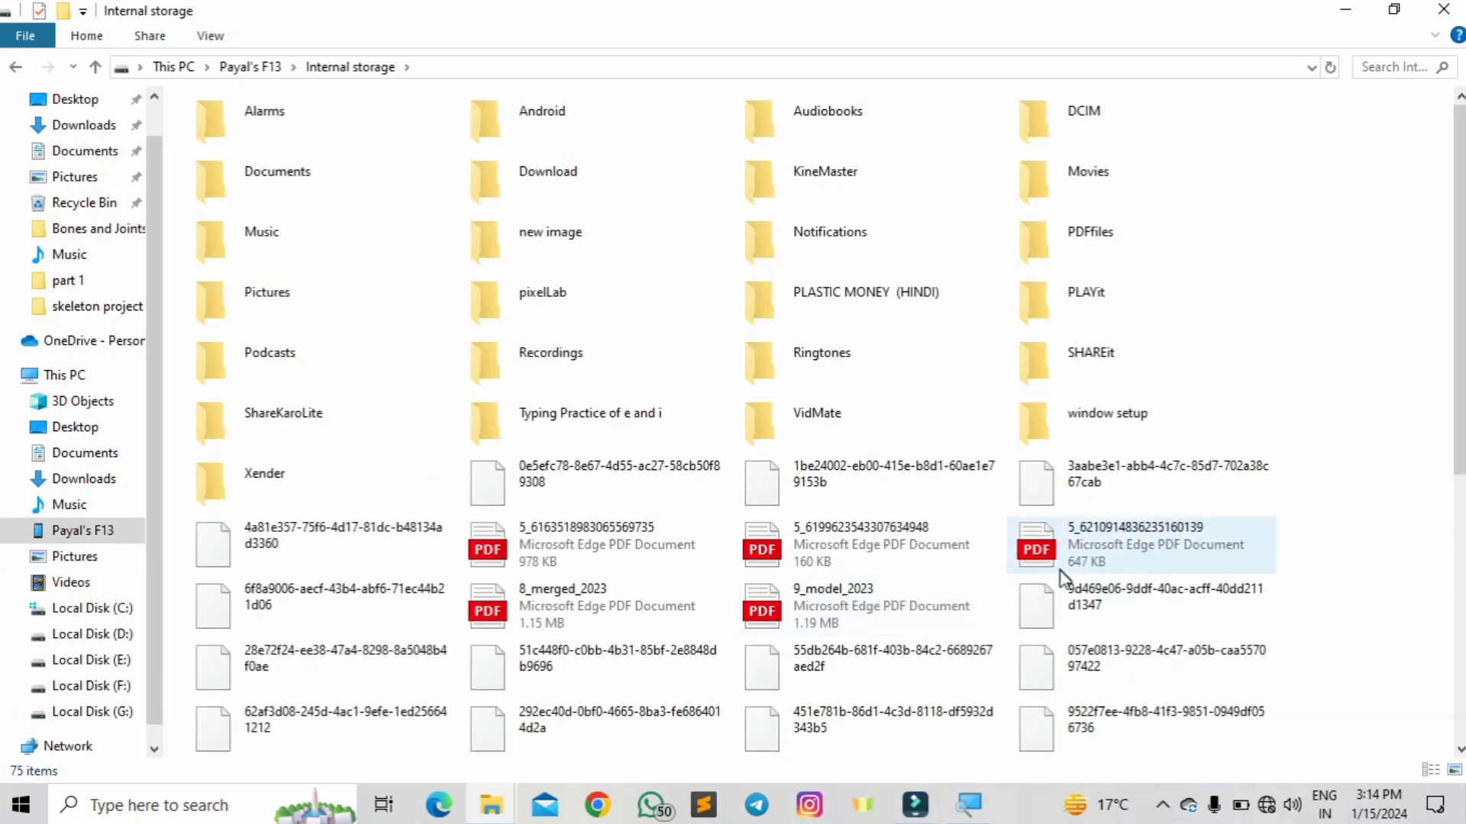
click(562, 244)
double_click(558, 240)
right_click(560, 187)
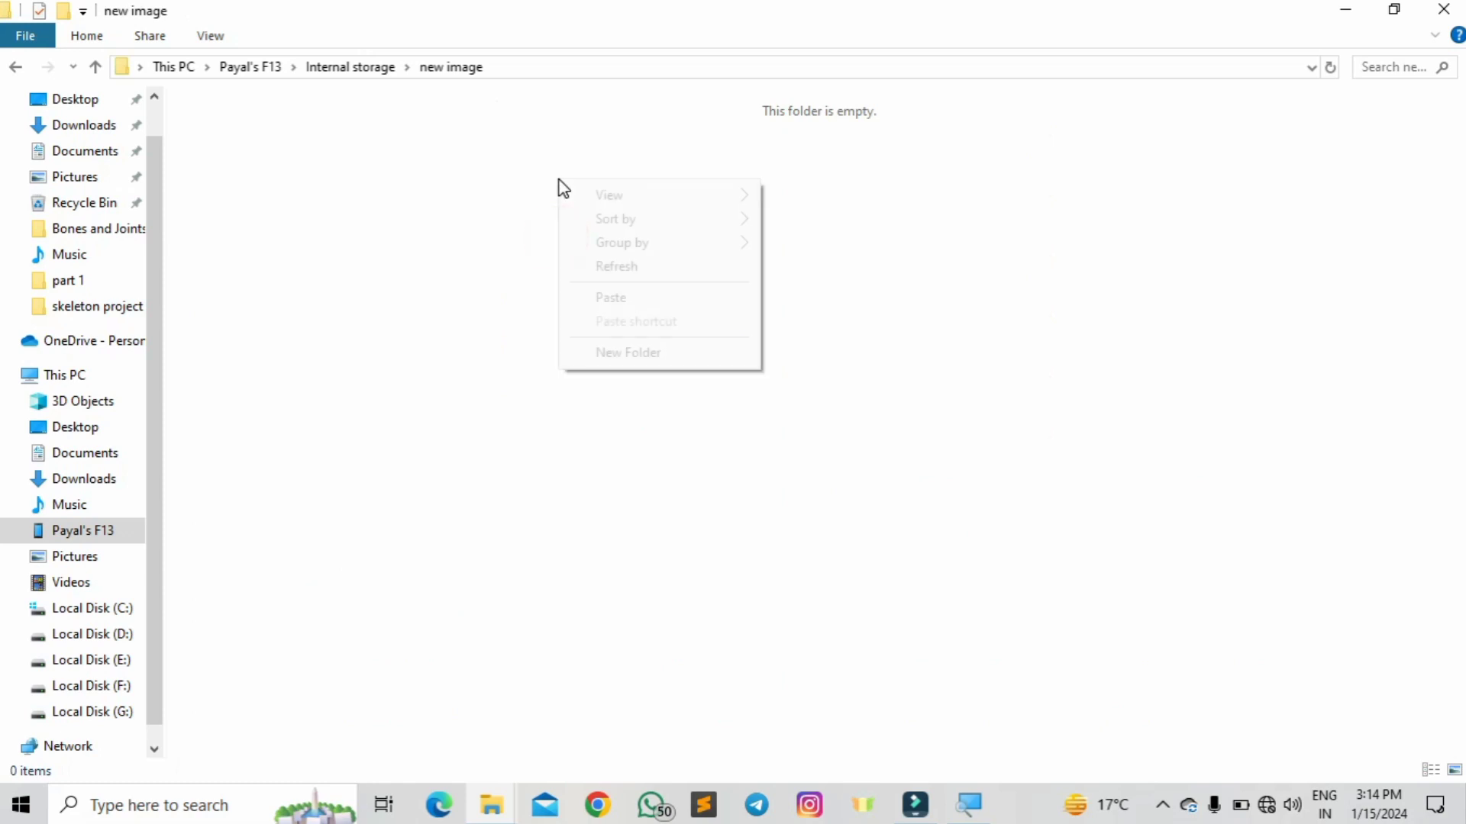
click(614, 298)
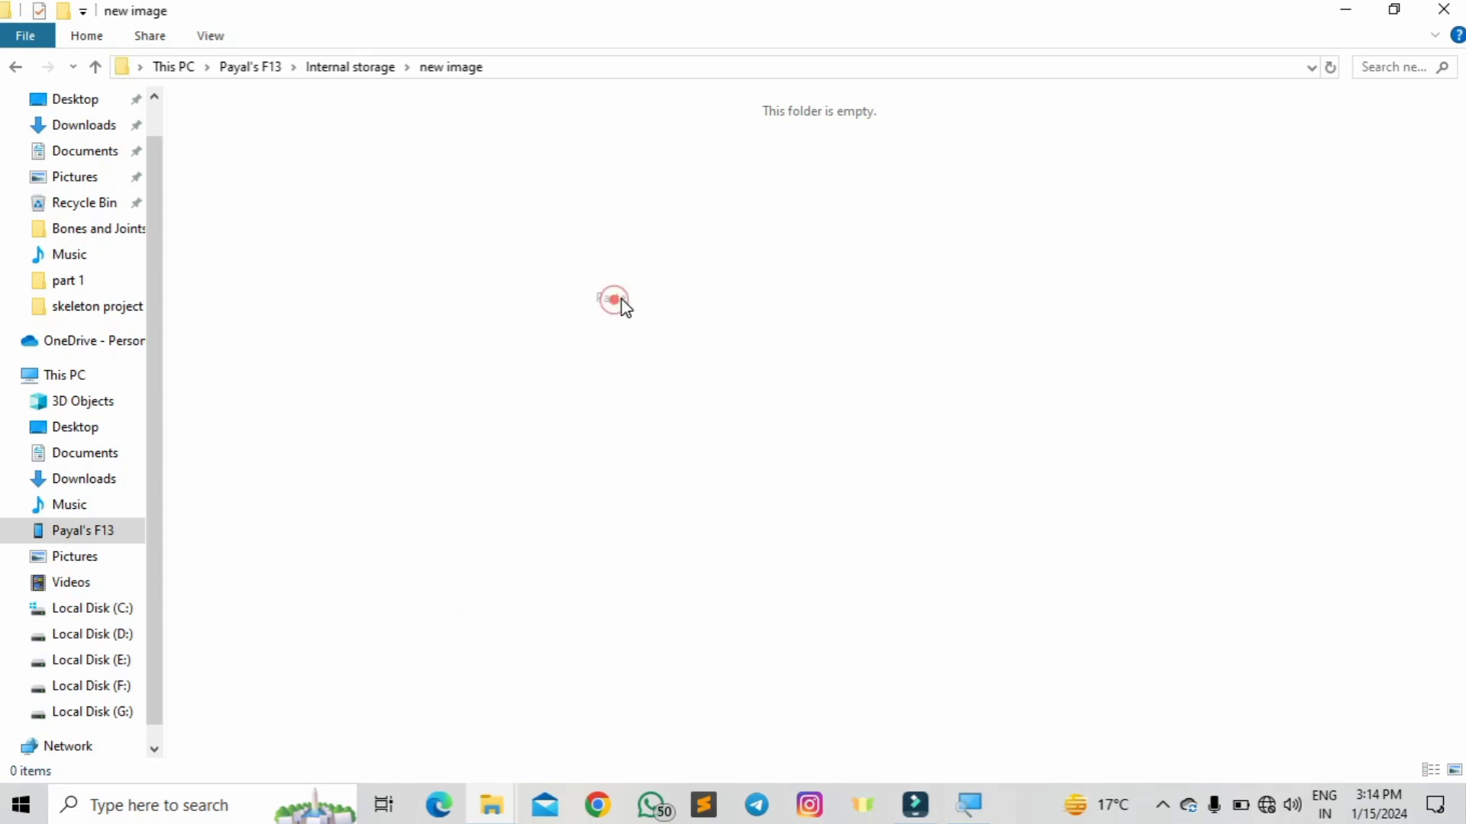